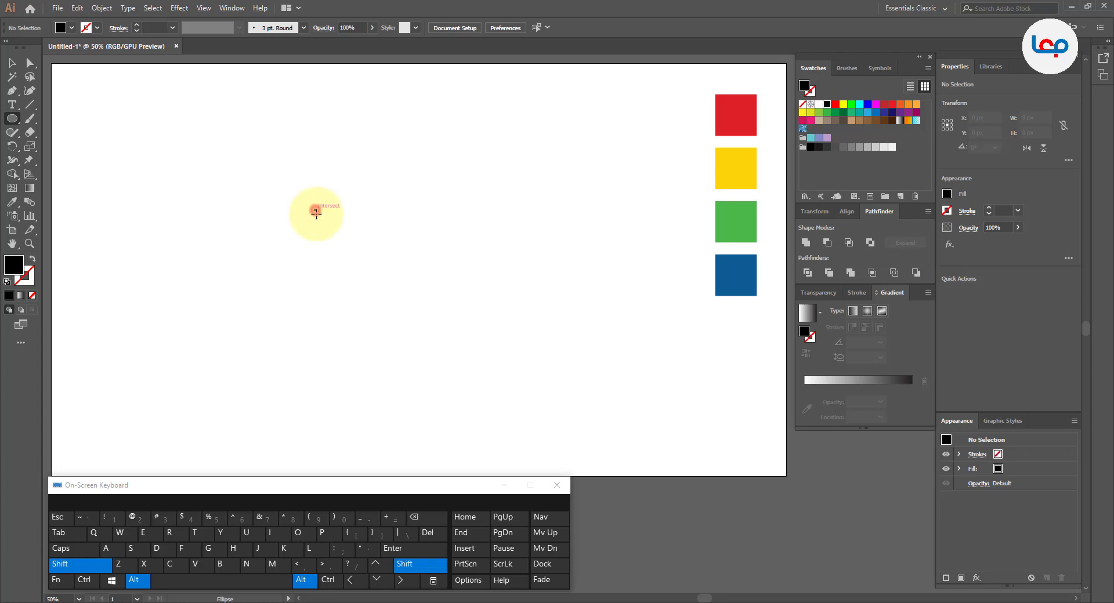
- Draw a black circle about 124 px in diameter on the left half of the artboard
left_click_drag(316, 212, 322, 228)
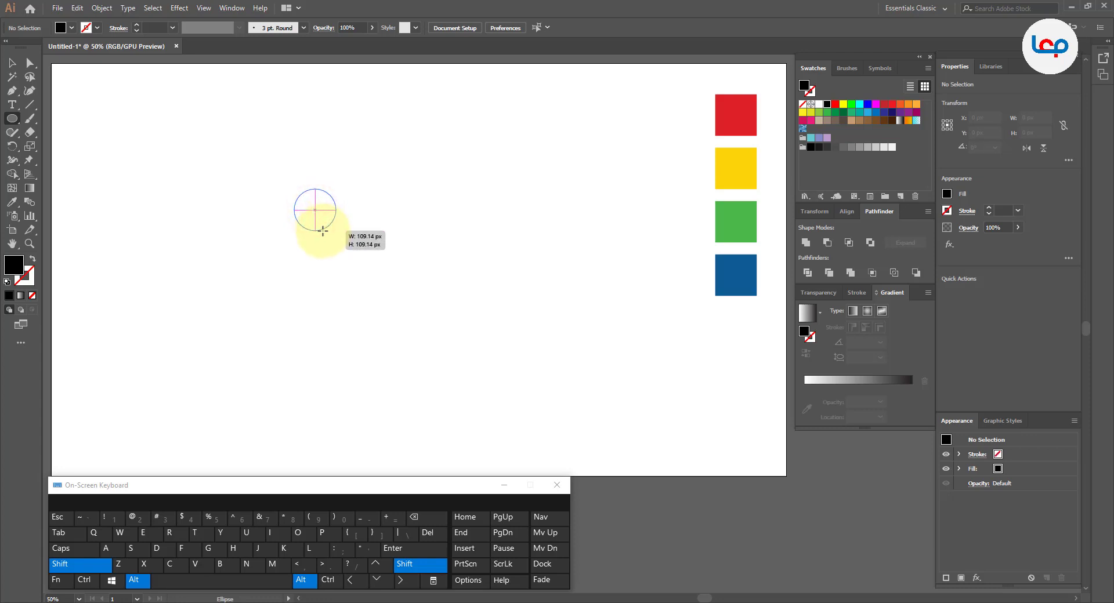
left_click_drag(324, 234, 337, 236)
left_click(11, 62)
left_click(214, 192)
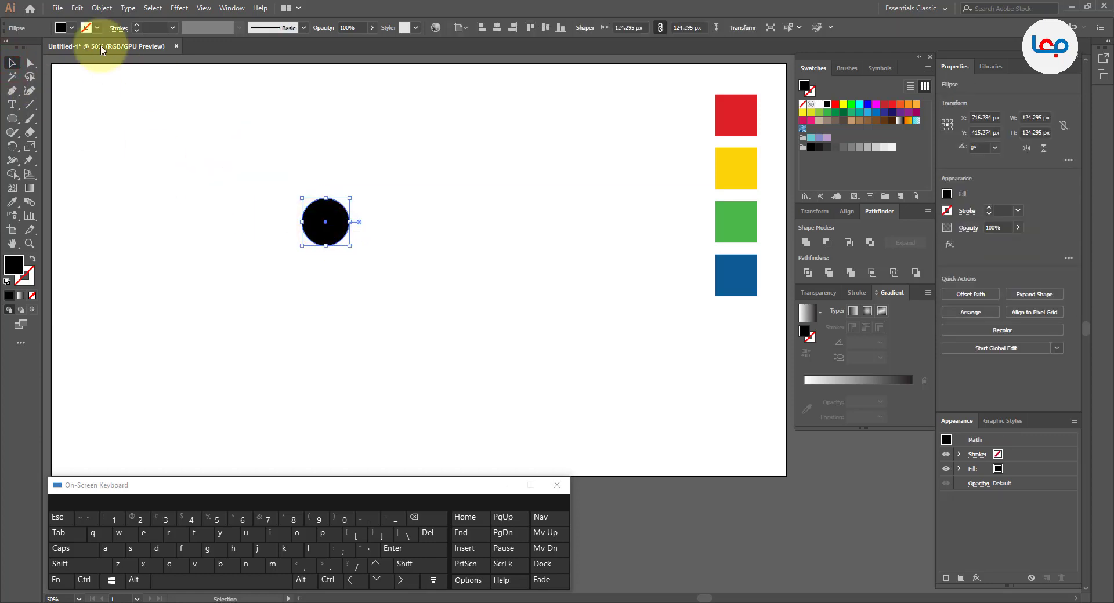
- Duplicate the black circle by copying and pasting, and scale the copy up to about 182 px
left_click(77, 8)
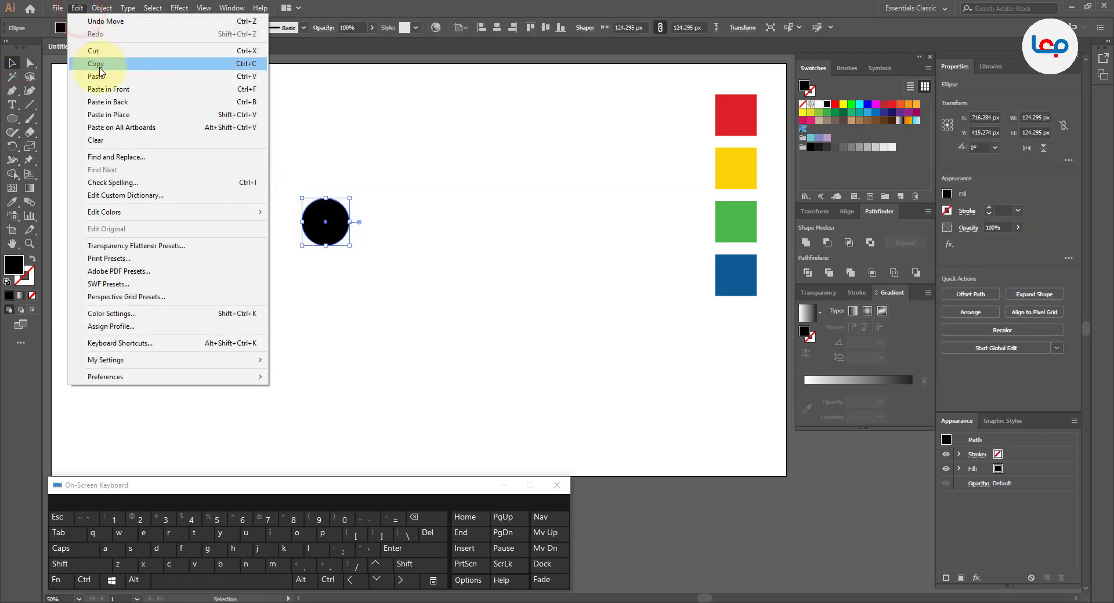
left_click(96, 64)
left_click(77, 8)
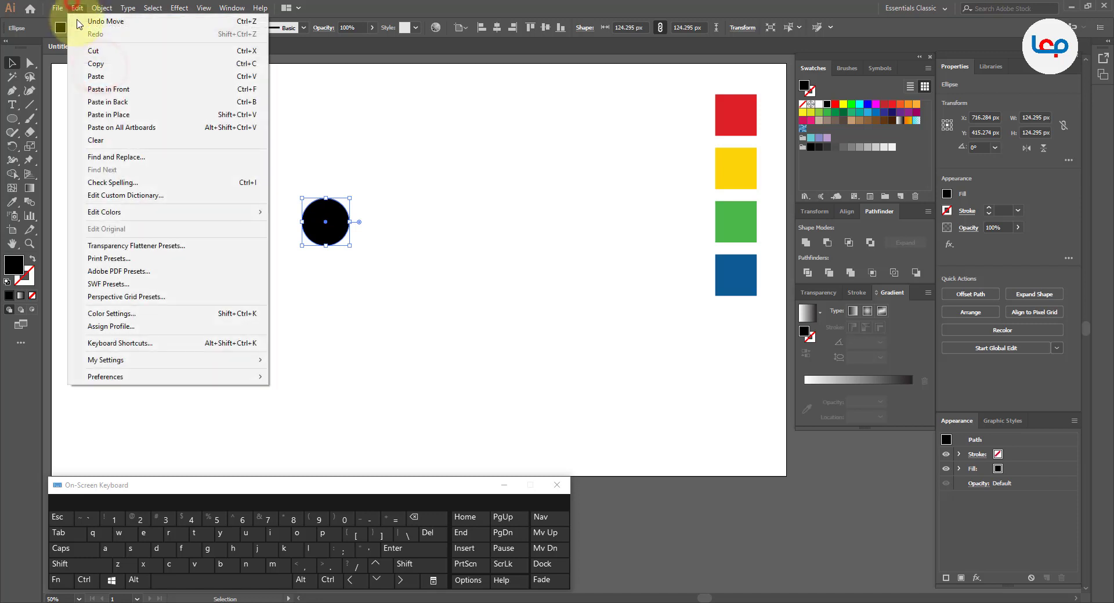
left_click(98, 76)
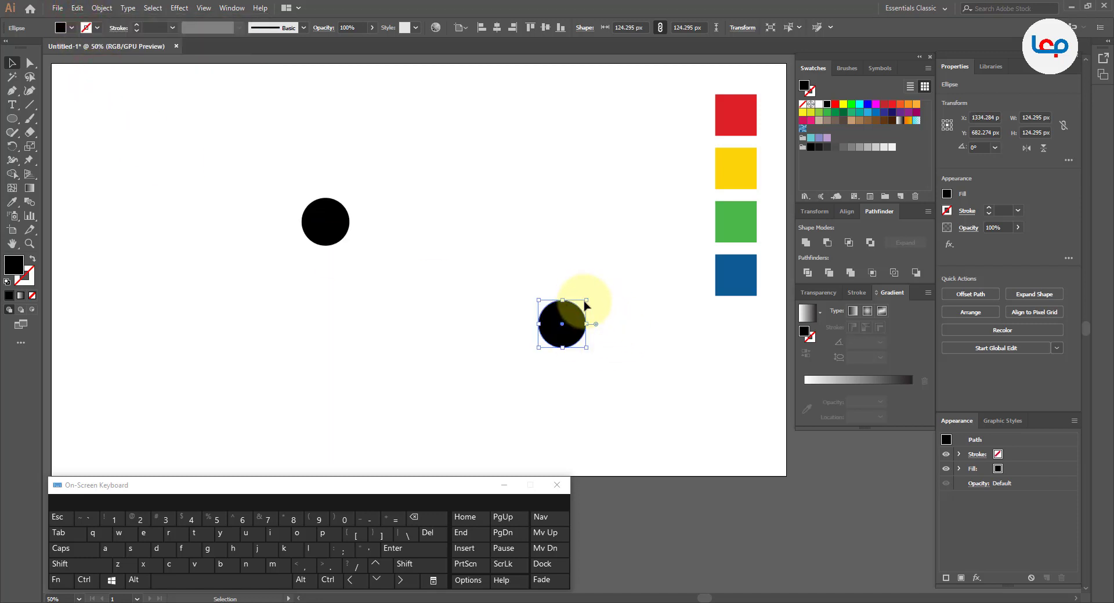
left_click_drag(586, 301, 441, 234)
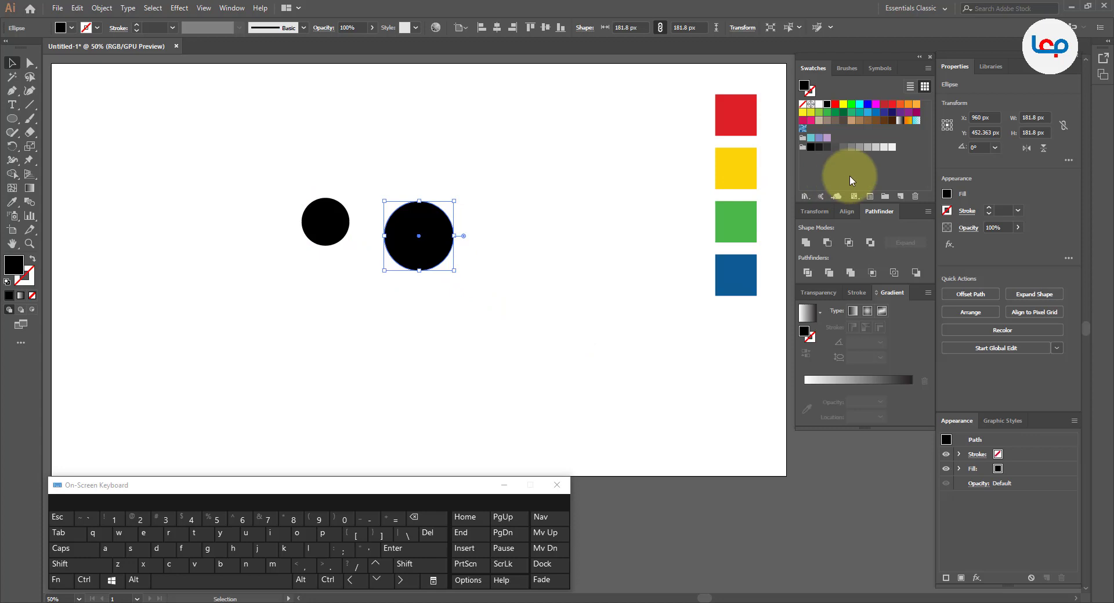
- Fill the larger circle with light grey and move it over the black circle
left_click(892, 148)
left_click(524, 239)
left_click_drag(435, 247, 342, 233)
left_click_drag(400, 189, 358, 226)
- Send the light grey circle behind the black circle
right_click(356, 221)
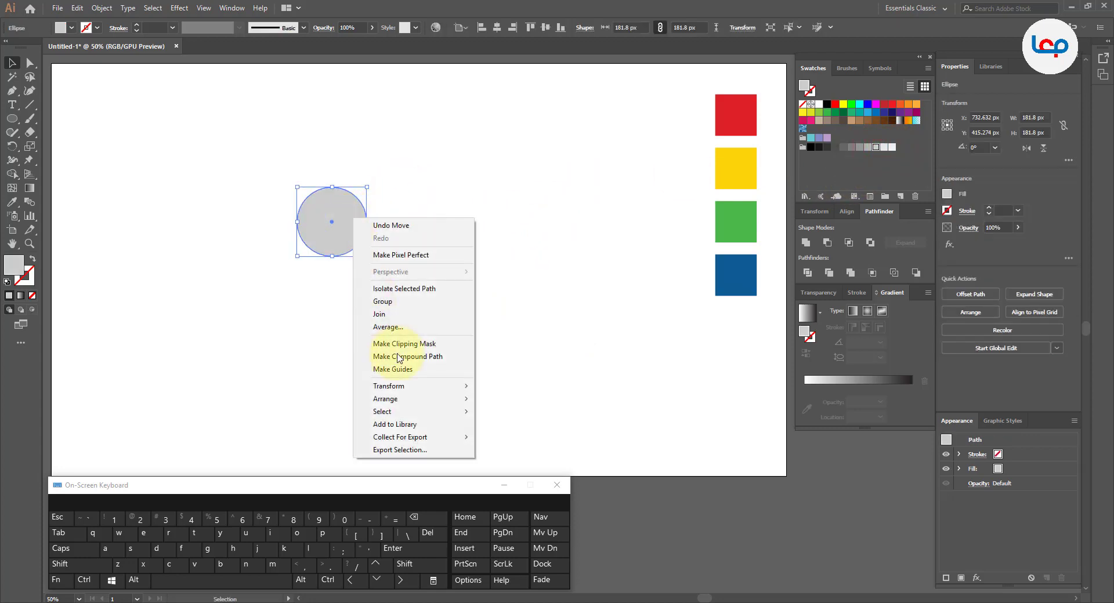
left_click(419, 399)
left_click(499, 438)
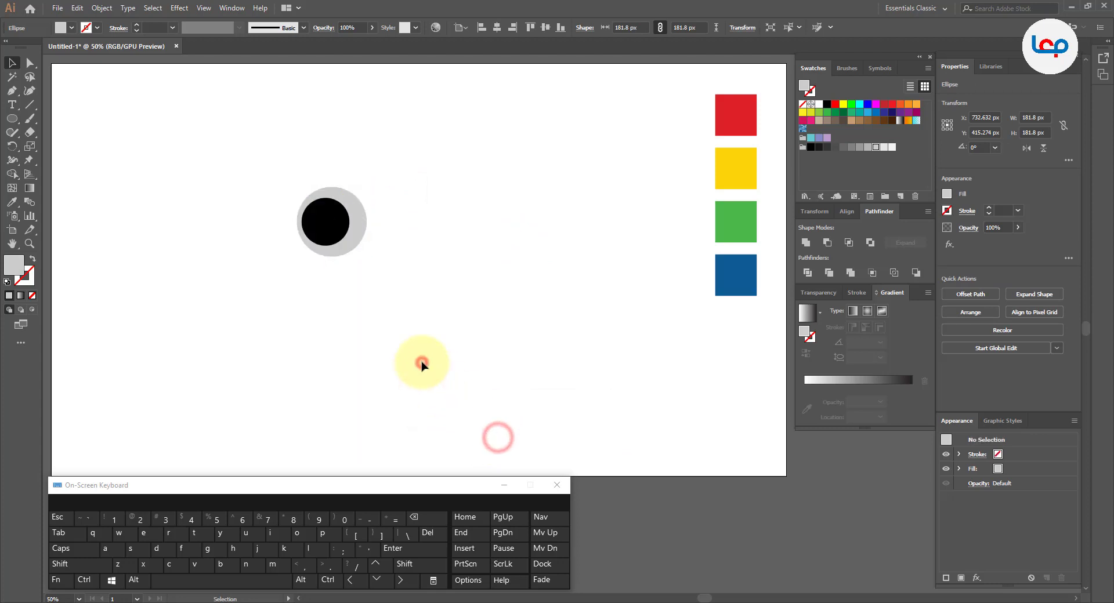
left_click(420, 361)
- Centre the light grey circle and the black circle on each other
left_click_drag(364, 236, 357, 240)
left_click_drag(408, 174, 303, 248)
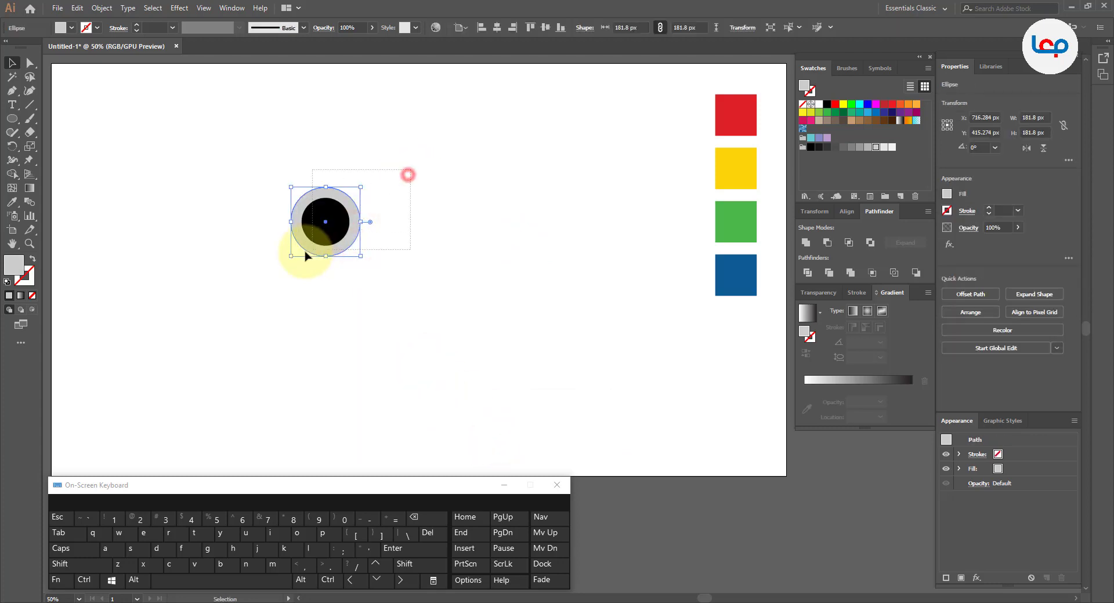
scroll(314, 185, "up", 2)
left_click(353, 247)
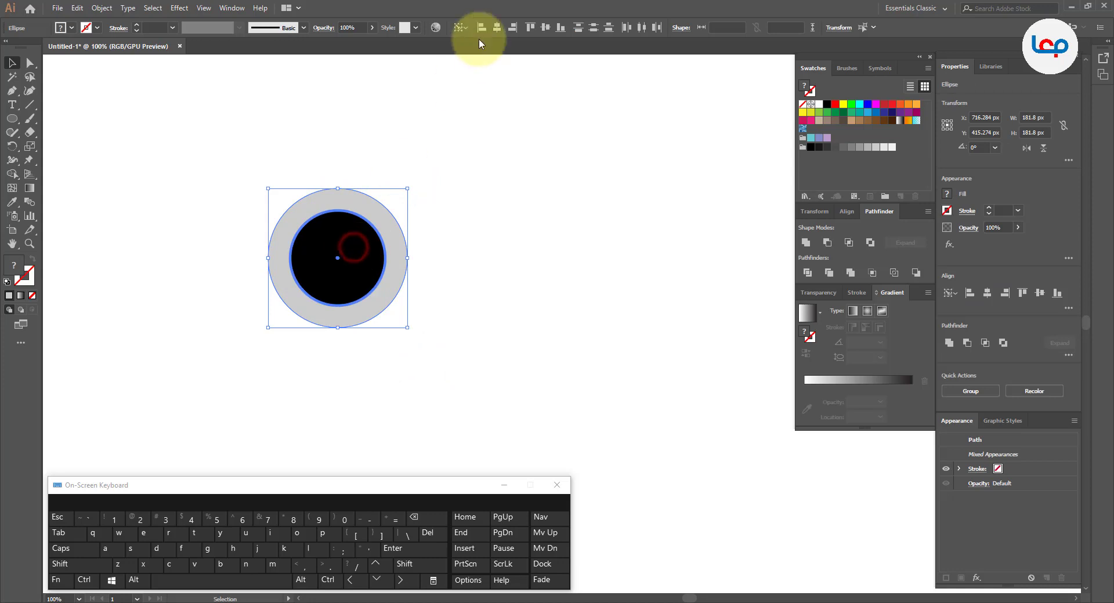
left_click(549, 30)
left_click(517, 226)
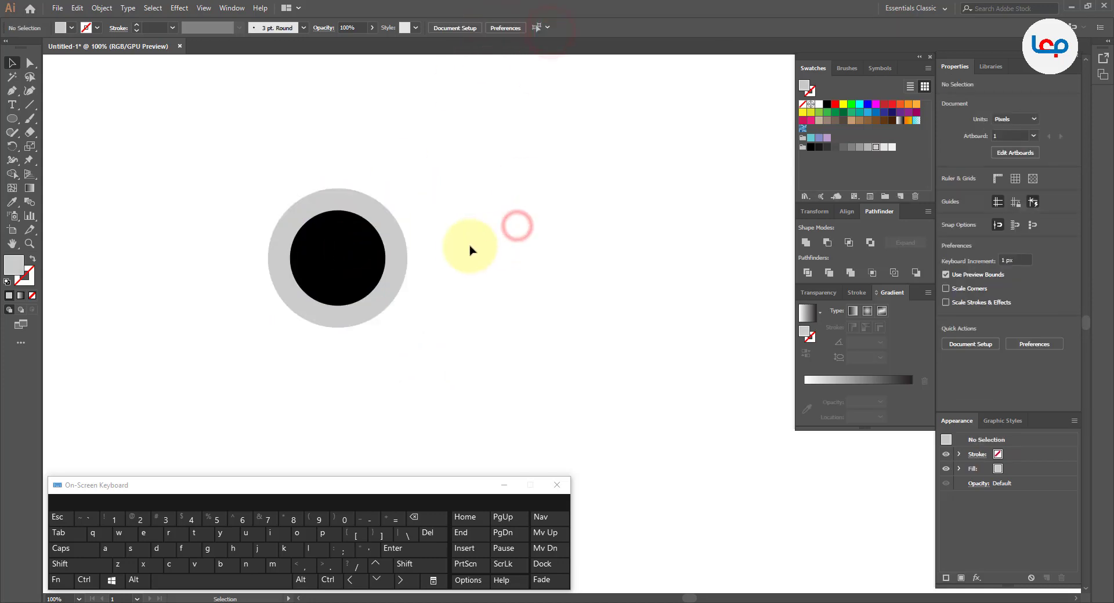
- Slightly enlarge the black circle about its centre and reduce the light grey circle to about 180 px
scroll(470, 246, "down", 2)
scroll(391, 255, "up", 2)
left_click(418, 239)
left_click_drag(457, 204, 468, 200)
left_click(501, 200)
scroll(407, 265, "down", 2)
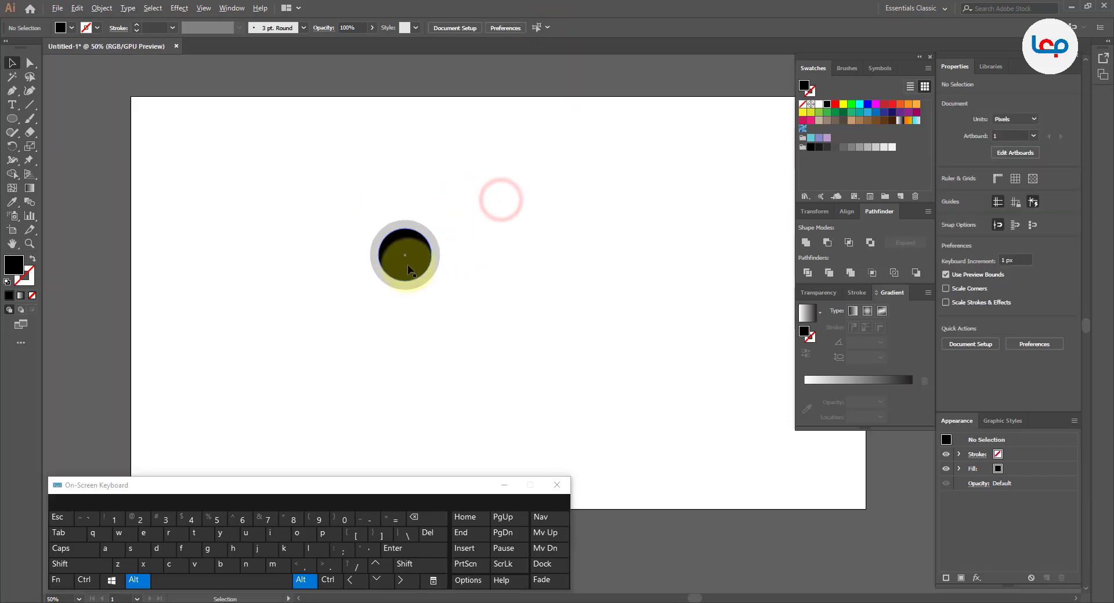
scroll(408, 244, "up", 2)
left_click(413, 261)
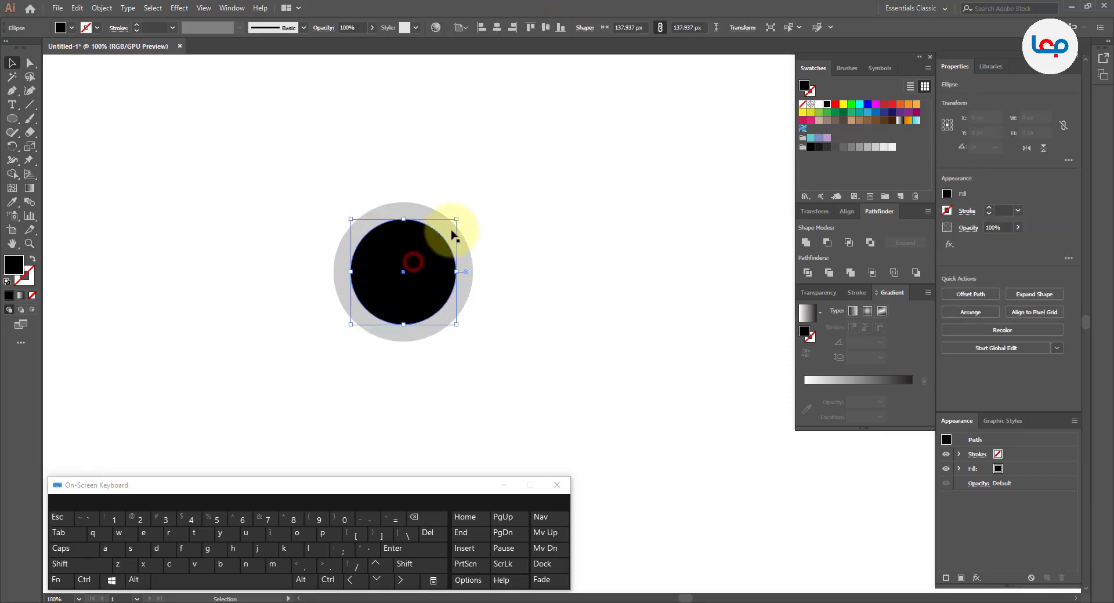
left_click_drag(458, 219, 474, 207)
left_click(462, 238)
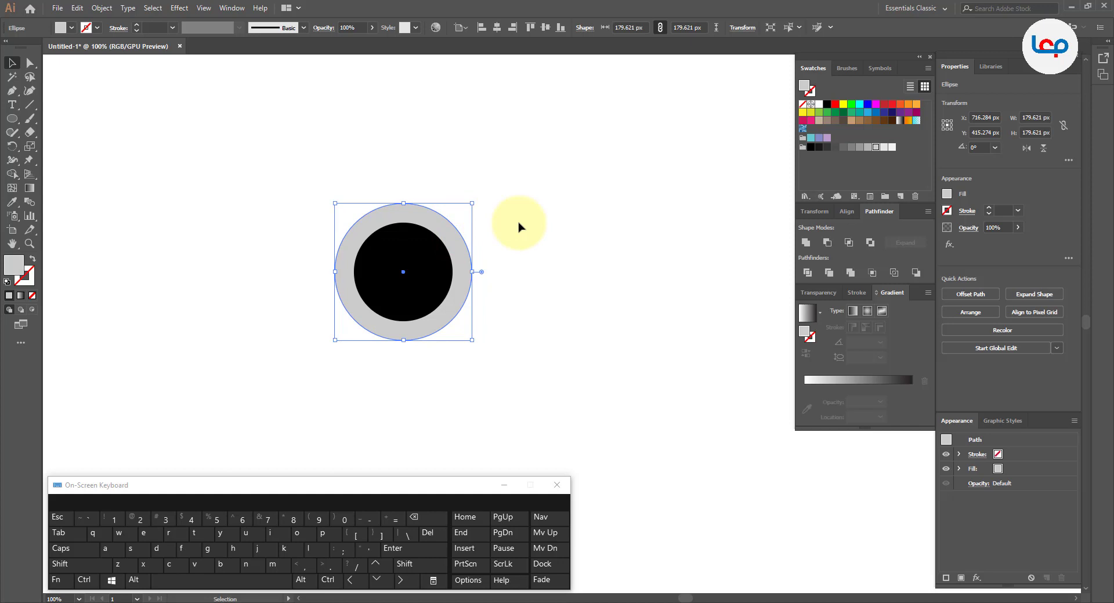
left_click(509, 242)
- Copy the light grey circle and paste a duplicate of it
scroll(418, 266, "down", 3)
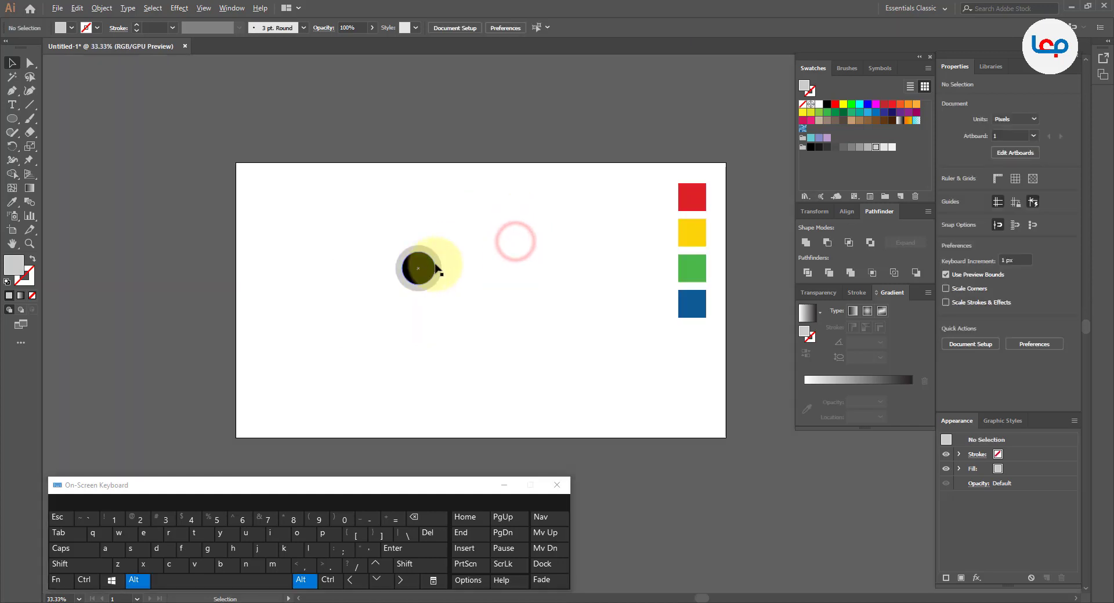
scroll(446, 252, "up", 3)
left_click(419, 303)
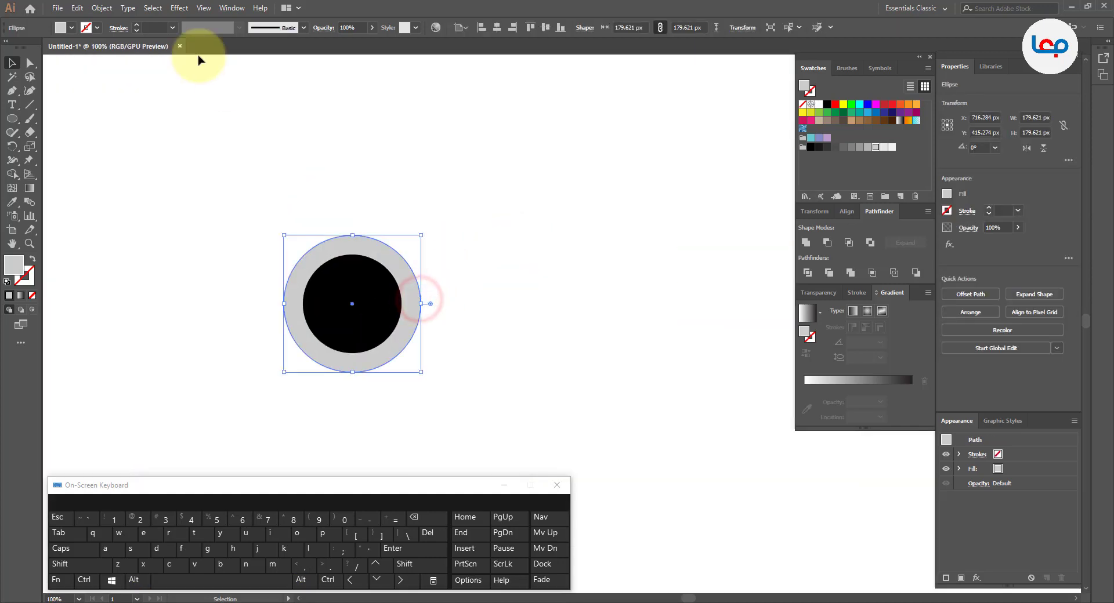
left_click(102, 8)
mouse_move(75, 8)
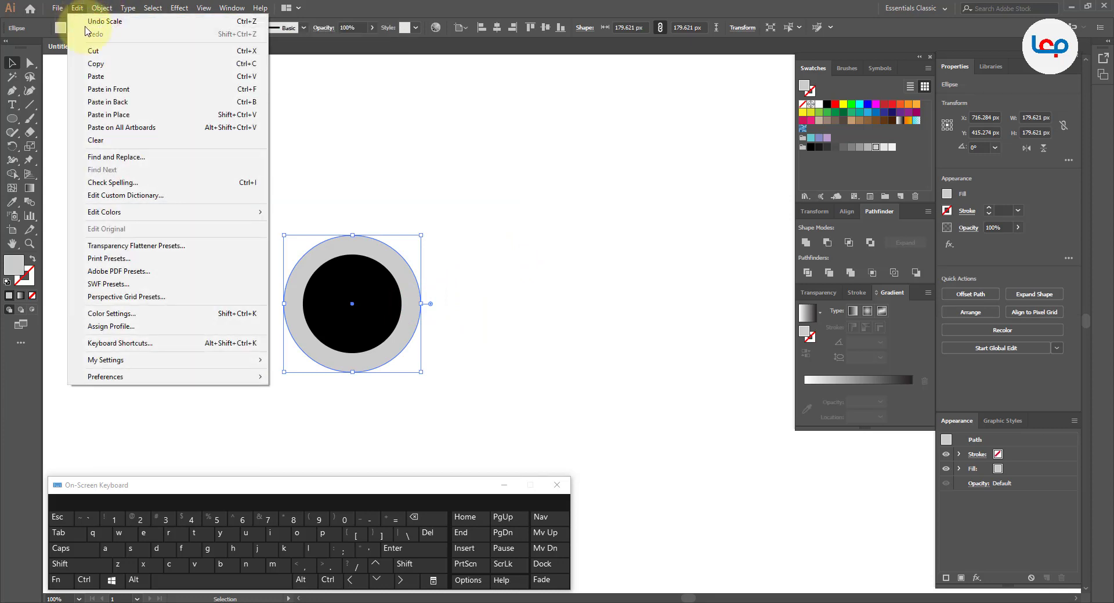
left_click(98, 63)
left_click(81, 8)
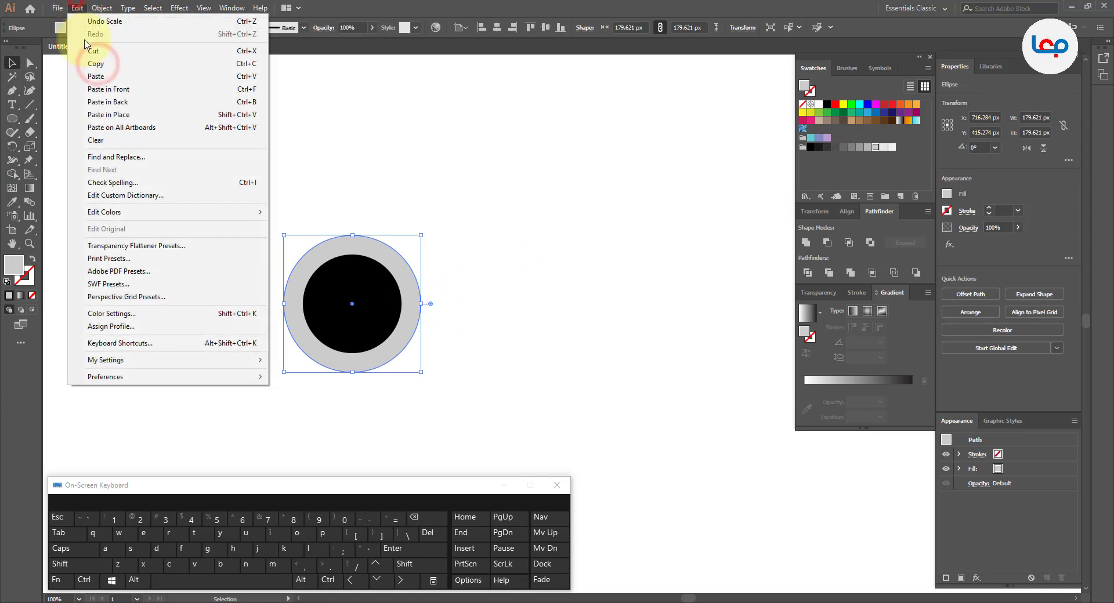
left_click(97, 76)
- Enlarge the pasted circle about its centre to about 376 px and fill it with medium grey
scroll(333, 149, "down", 1)
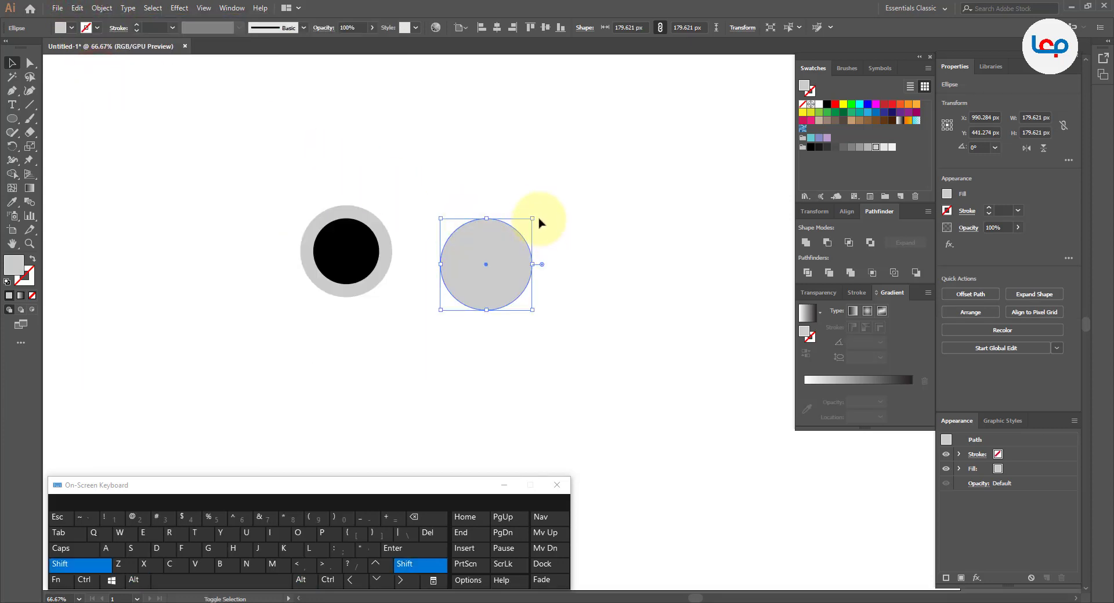
left_click_drag(533, 217, 583, 169)
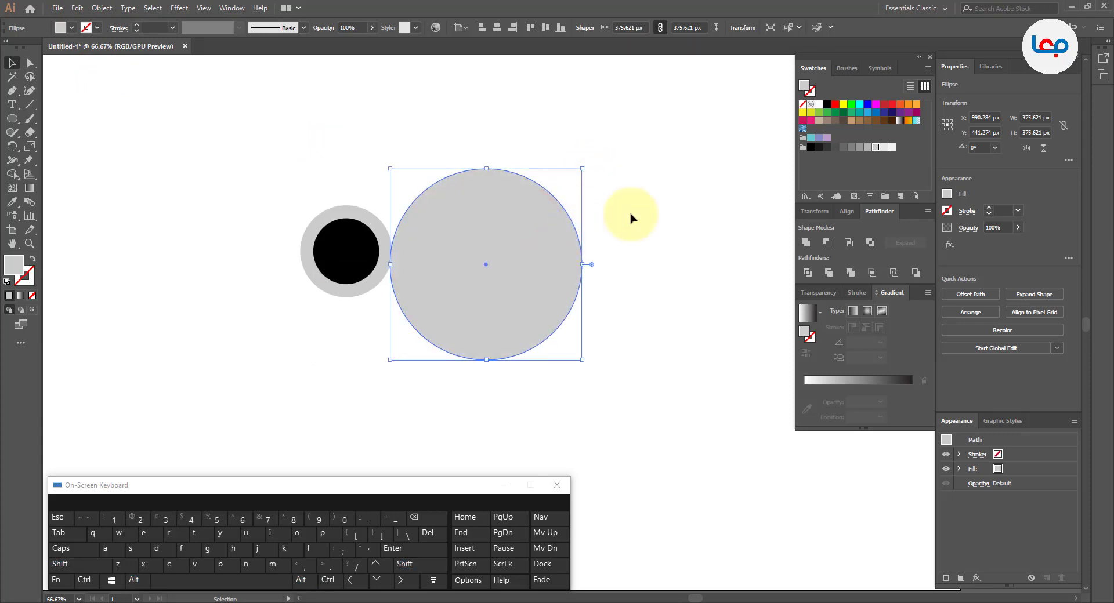
left_click(860, 147)
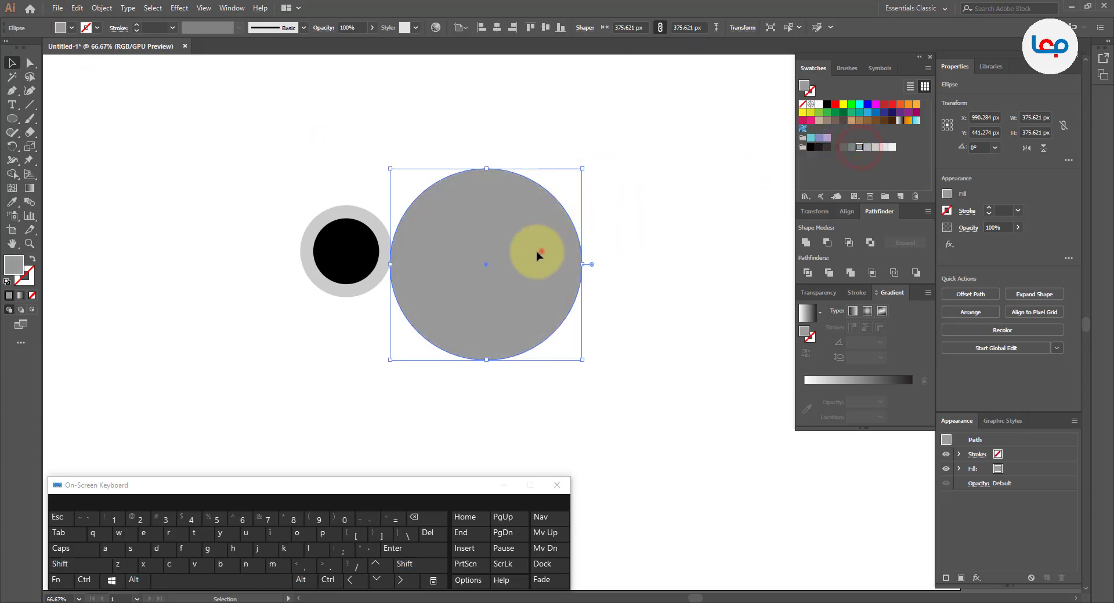
- Move the medium grey circle over the two smaller circles and send it to the back
left_click_drag(537, 250, 398, 250)
right_click(397, 236)
mouse_move(446, 416)
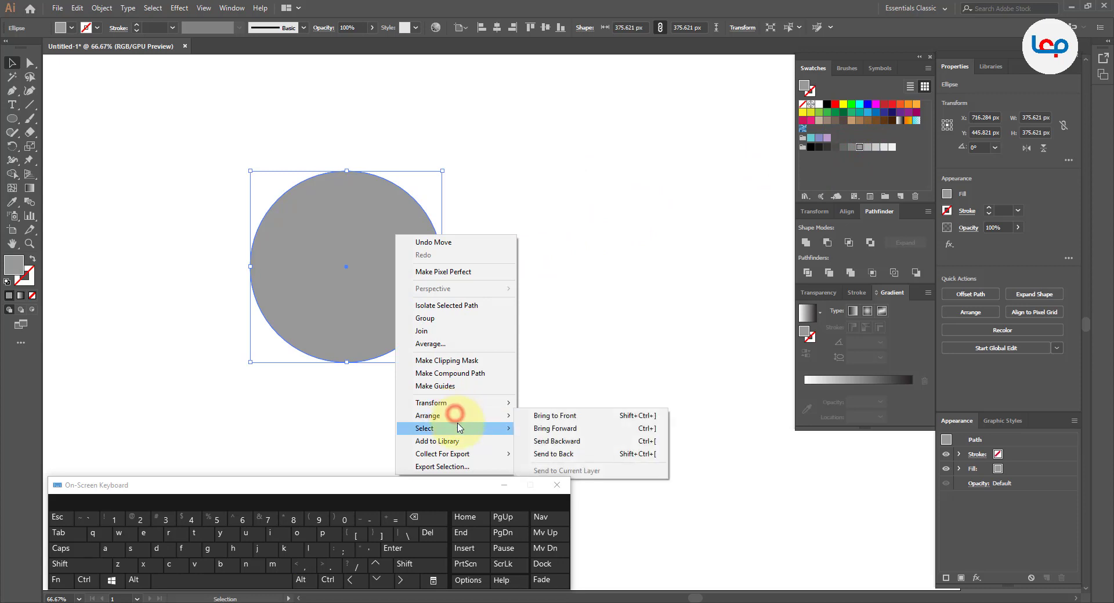
left_click(568, 462)
left_click(498, 378)
- Align all three circles on their horizontal and vertical centres
left_click_drag(490, 169, 335, 255)
left_click(363, 245)
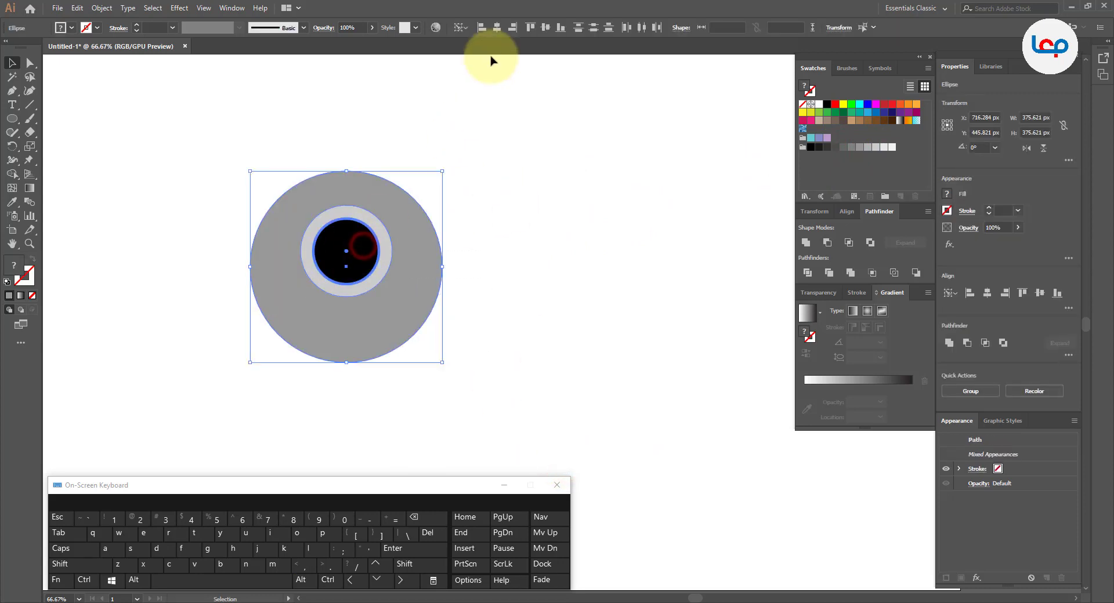
left_click(497, 28)
left_click(540, 28)
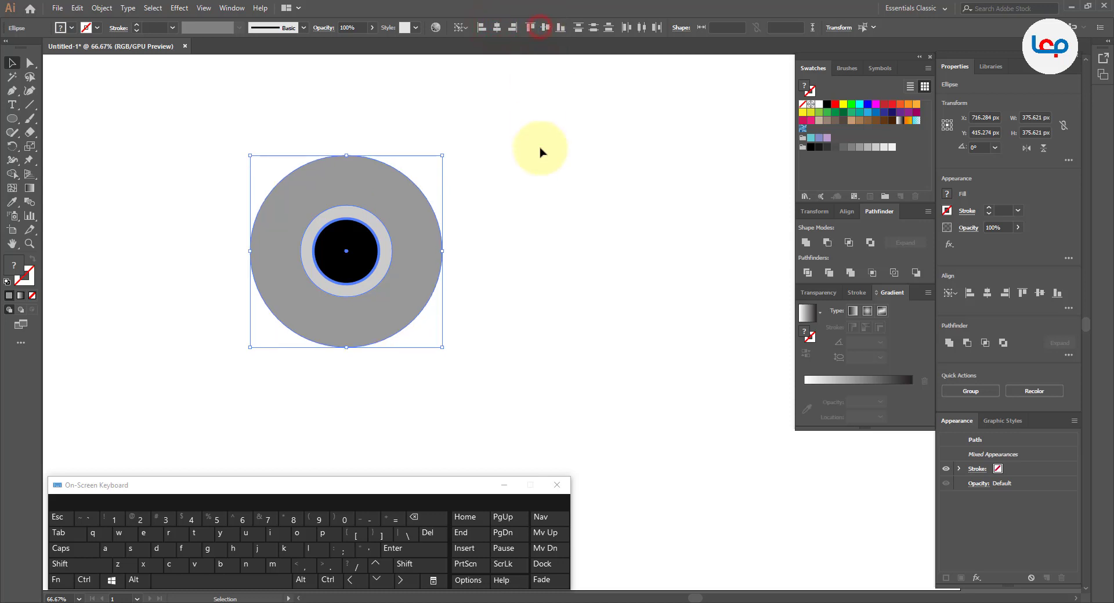
left_click(539, 149)
- Enlarge the outer medium grey circle about its centre to about 418 px
scroll(448, 231, "down", 2)
scroll(449, 231, "up", 2)
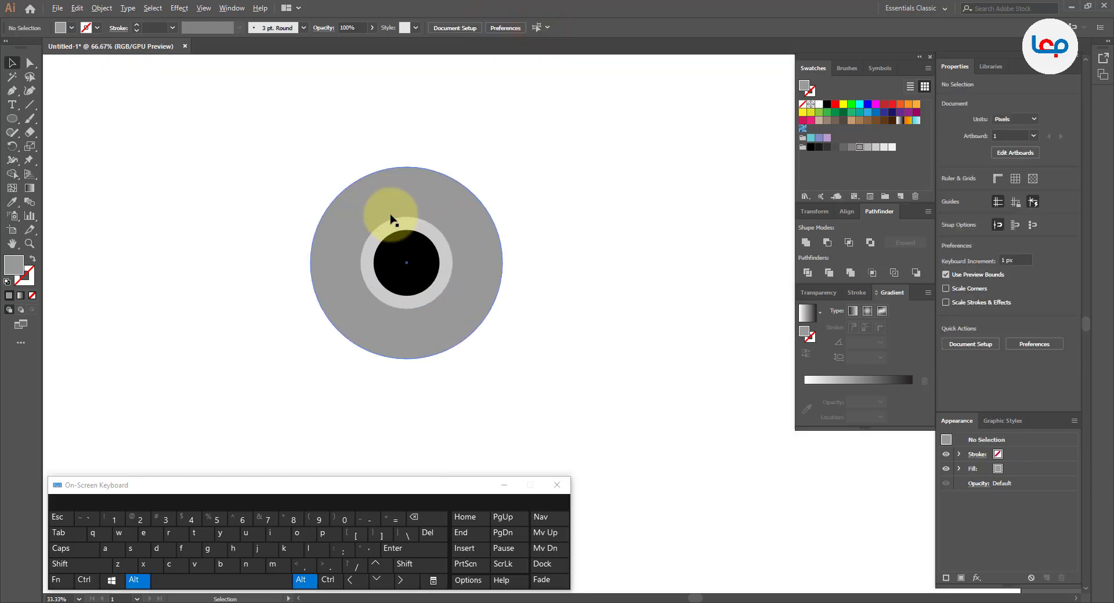
left_click(481, 223)
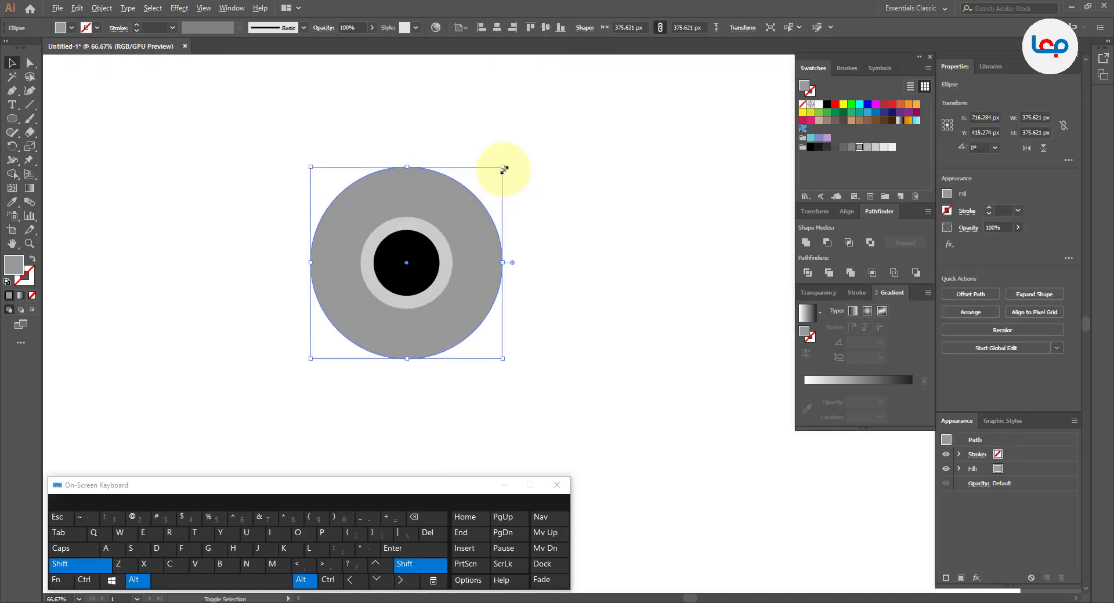
left_click_drag(503, 167, 514, 158)
left_click(556, 185)
left_click(479, 207)
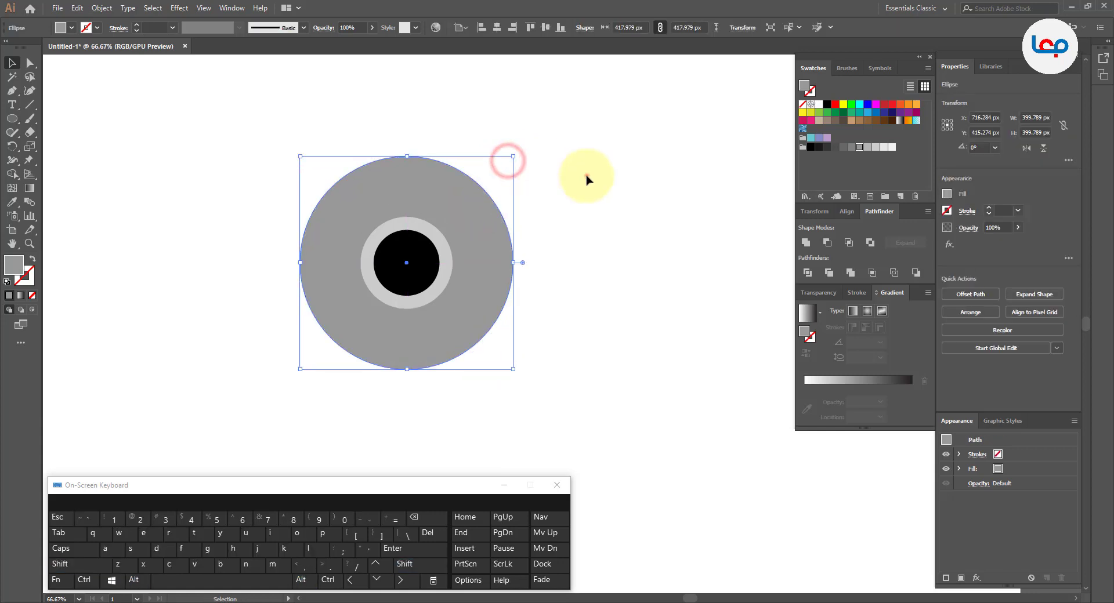
left_click(587, 174)
- Shrink the light grey circle about its centre to about 164 px to narrow the ring around the black circle
left_click(436, 249)
scroll(436, 250, "up", 3)
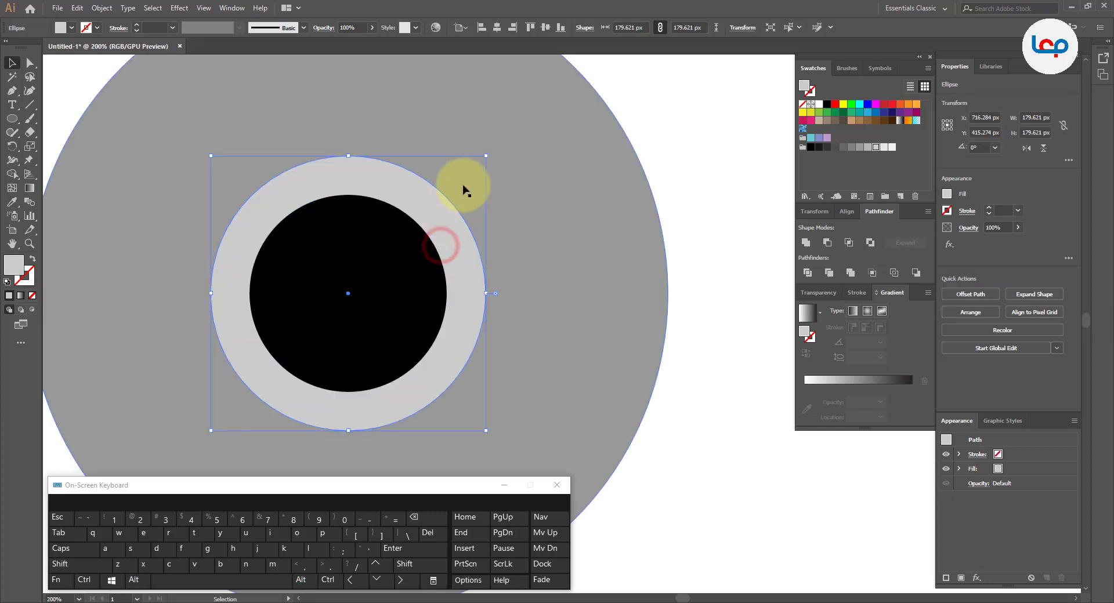
left_click_drag(484, 157, 472, 164)
key("shift+alt")
left_click(636, 167)
scroll(467, 219, "down", 3)
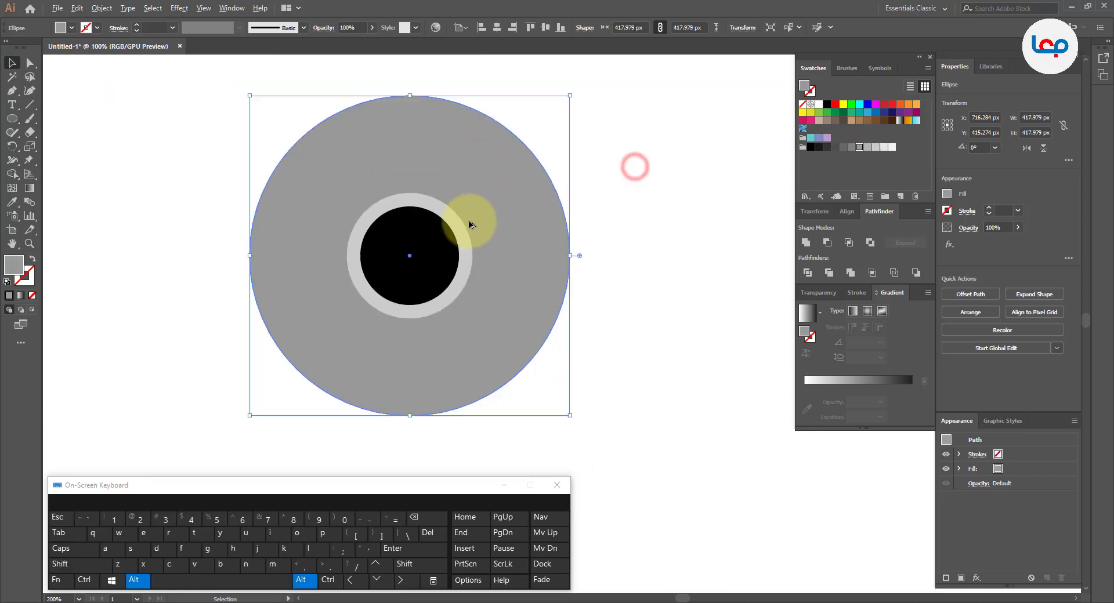
left_click(598, 232)
- Copy the light grey circle and the black centre circle together and paste a duplicate of them
scroll(493, 219, "up", 1)
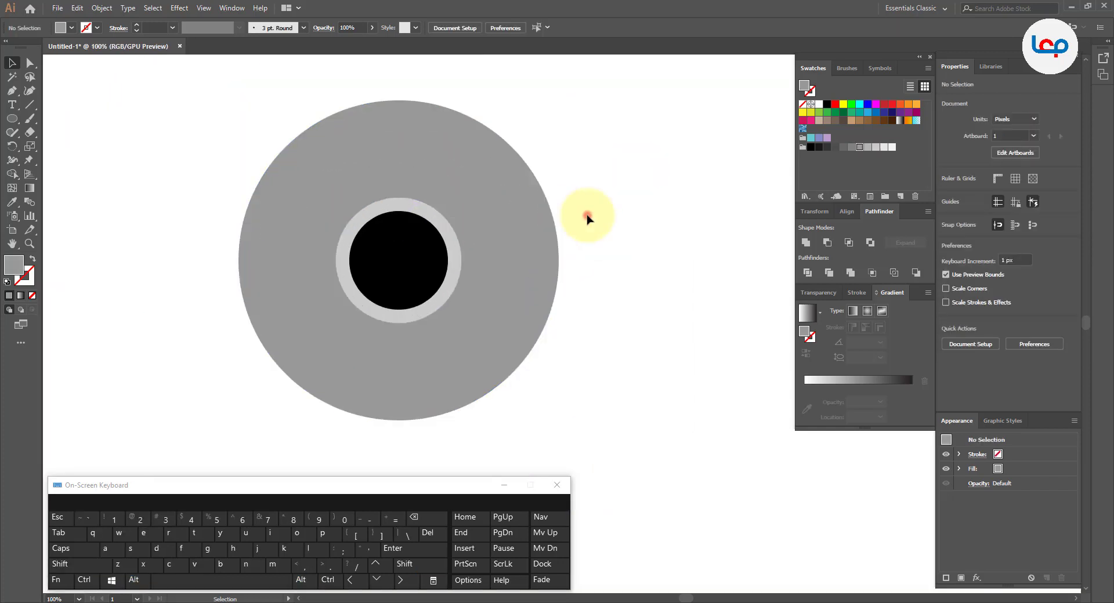
scroll(373, 248, "down", 1)
scroll(386, 238, "up", 2)
left_click(396, 229, "shift")
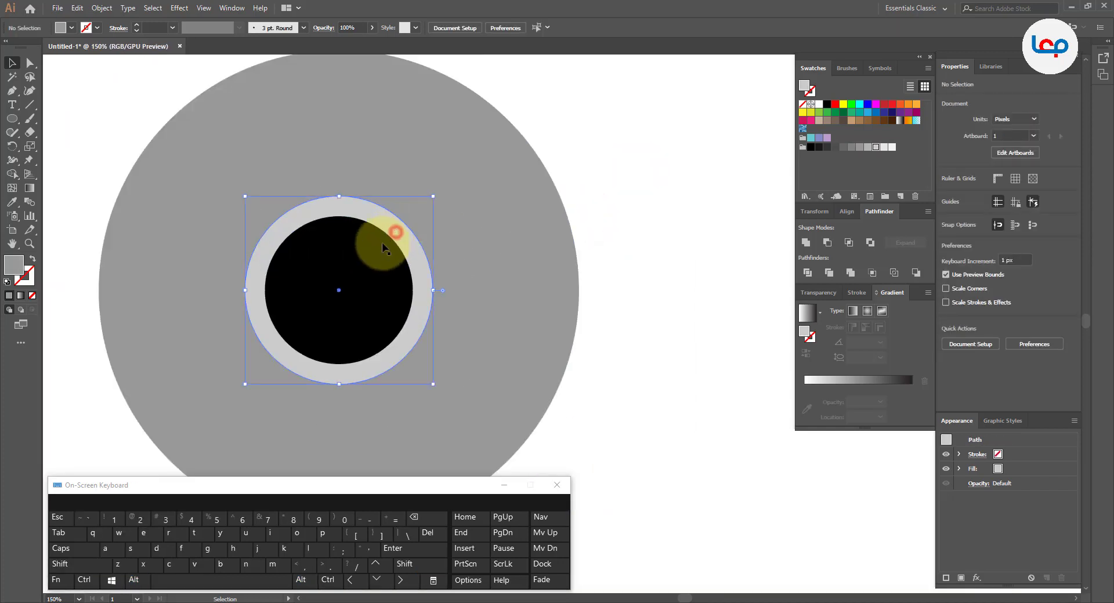
left_click(369, 256, "shift")
scroll(316, 240, "down", 2)
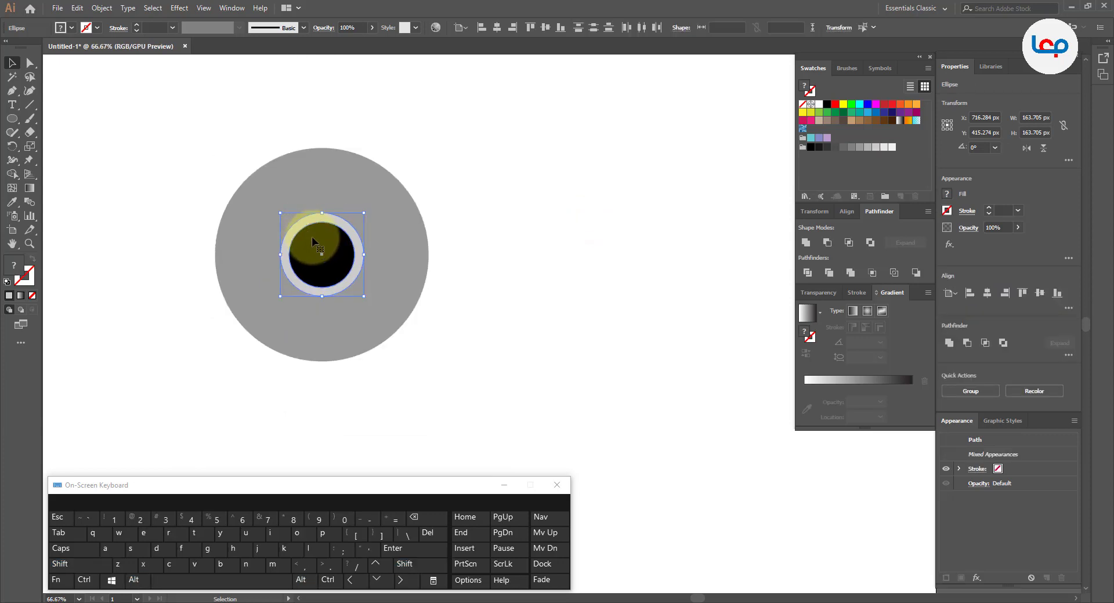
left_click(102, 8)
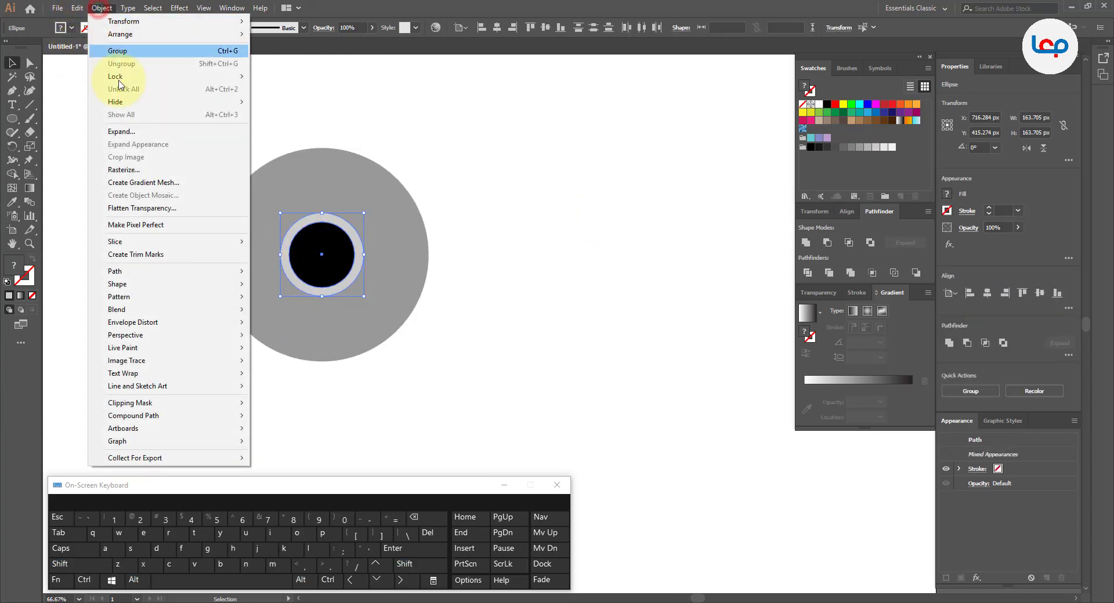
mouse_move(80, 11)
left_click(96, 64)
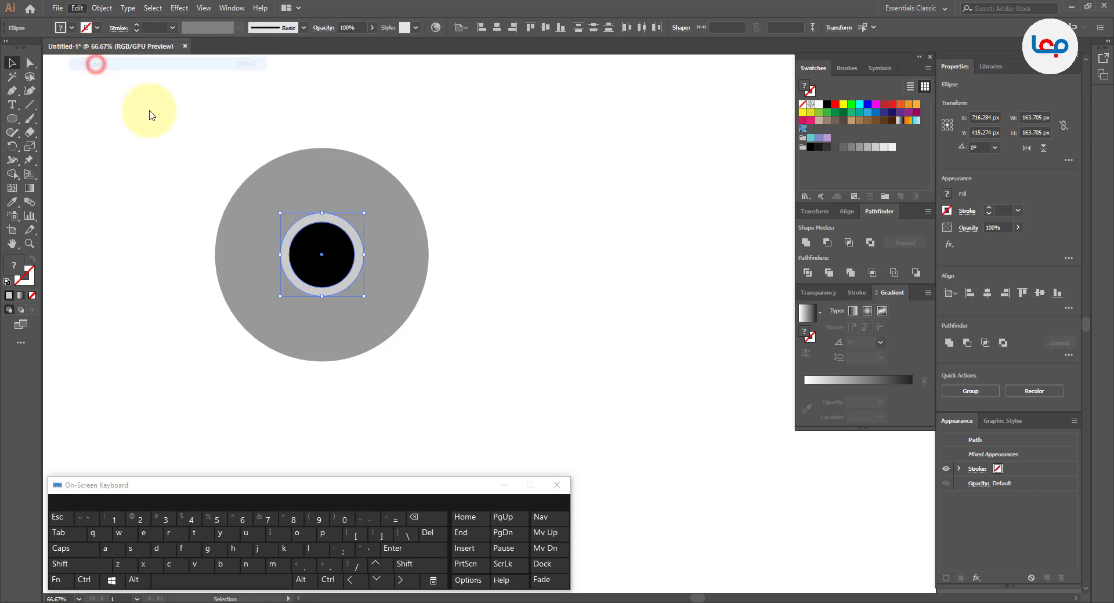
left_click(77, 8)
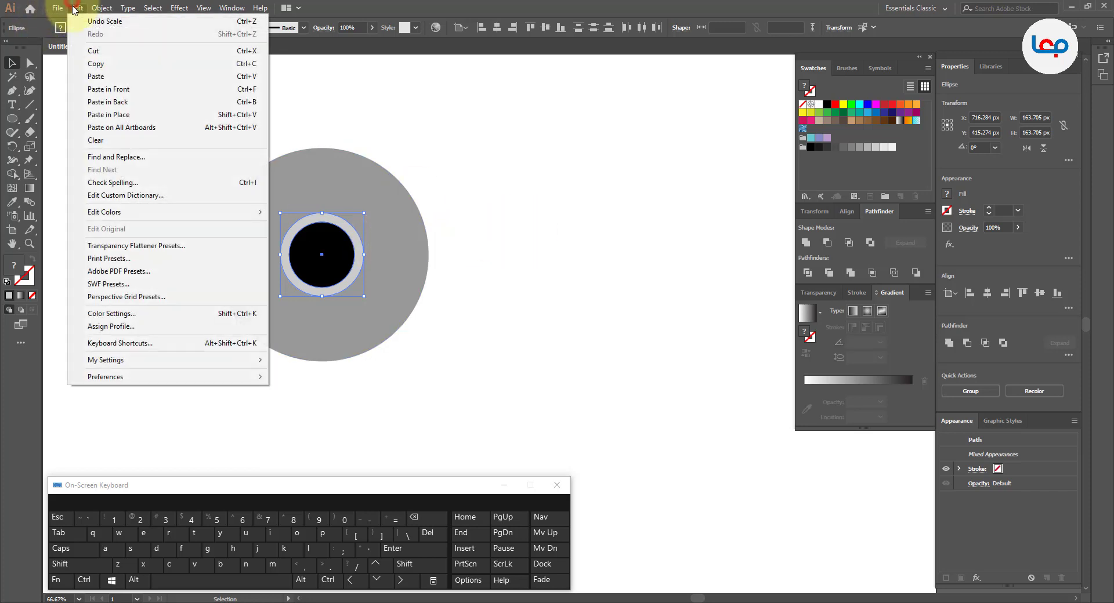
left_click(91, 76)
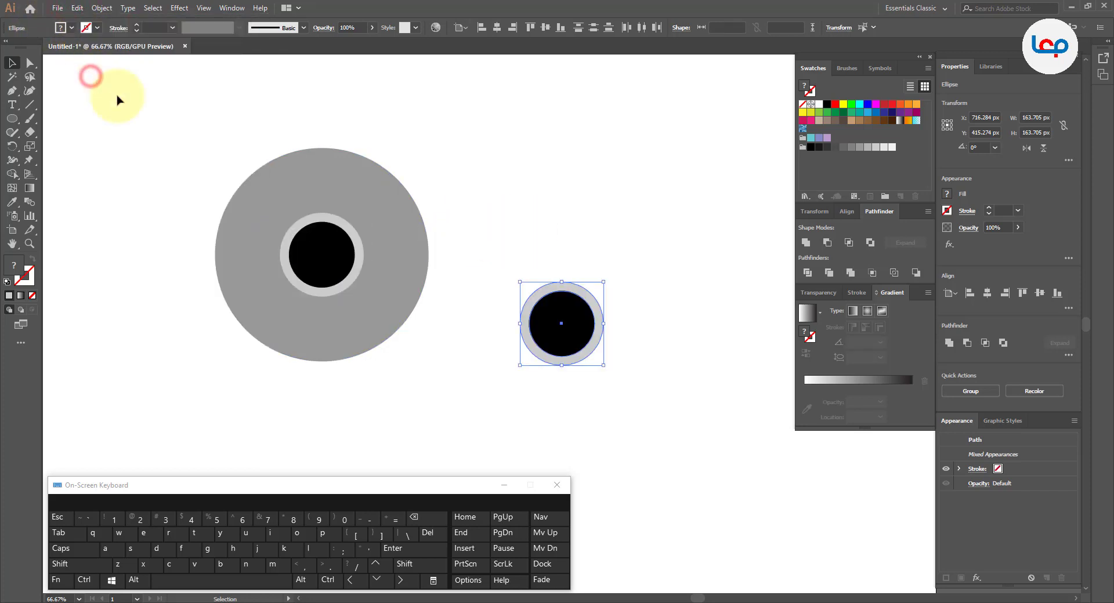
- Group the pasted pair of circles and move it to the empty area between the logo and the colour squares
left_click(645, 238)
right_click(559, 328)
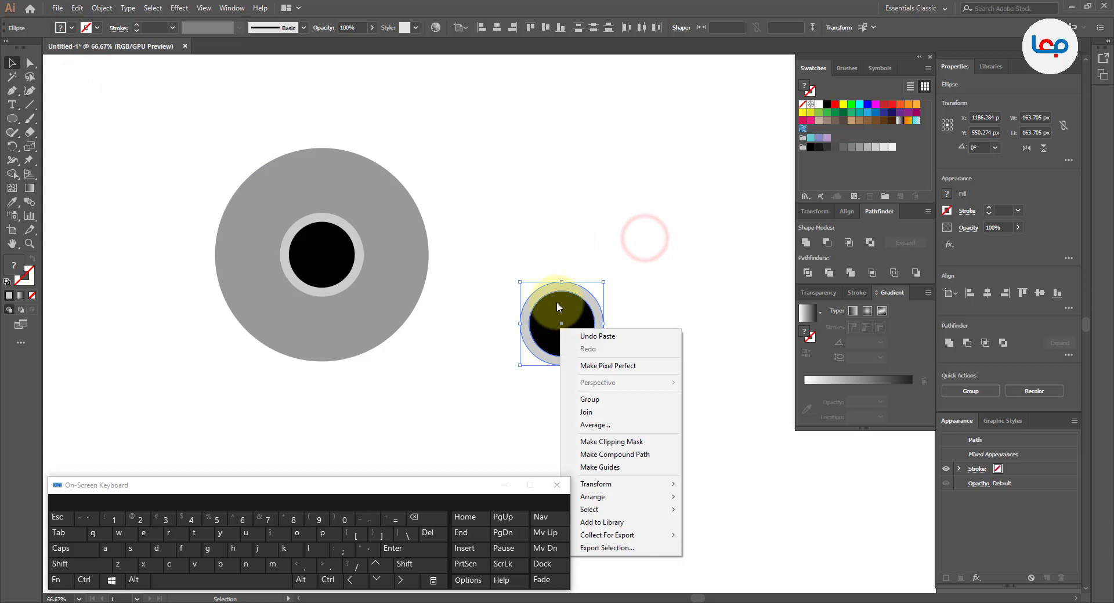
left_click(590, 399)
left_click_drag(583, 342, 637, 240)
left_click(591, 325)
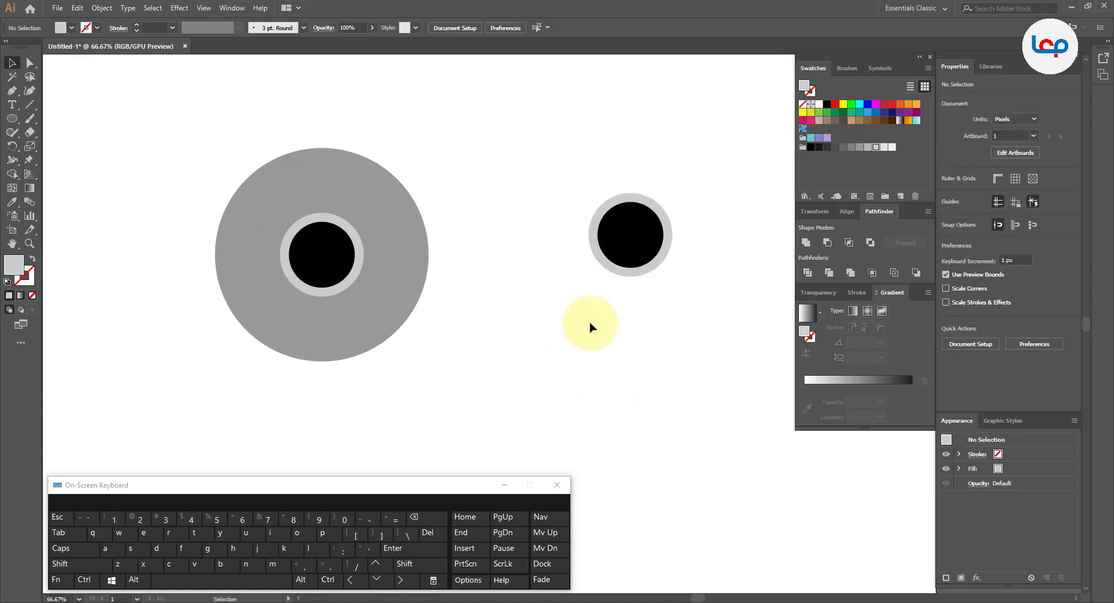
left_click(525, 300)
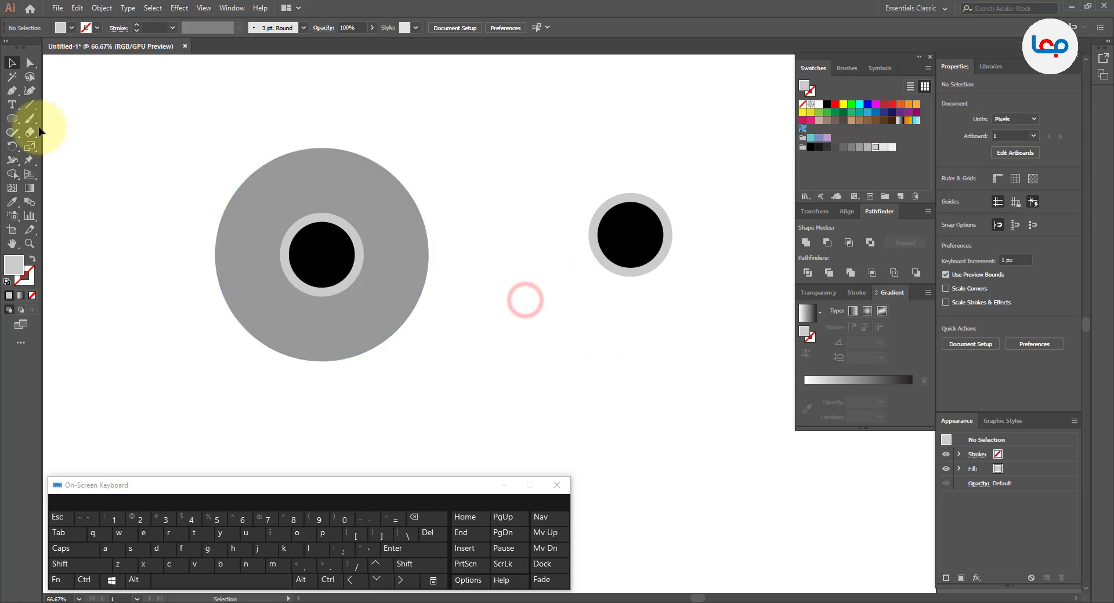
- Draw a horizontal line about 244 px long from the light grey circle's top anchor rightward past the outer circle
left_click(33, 104)
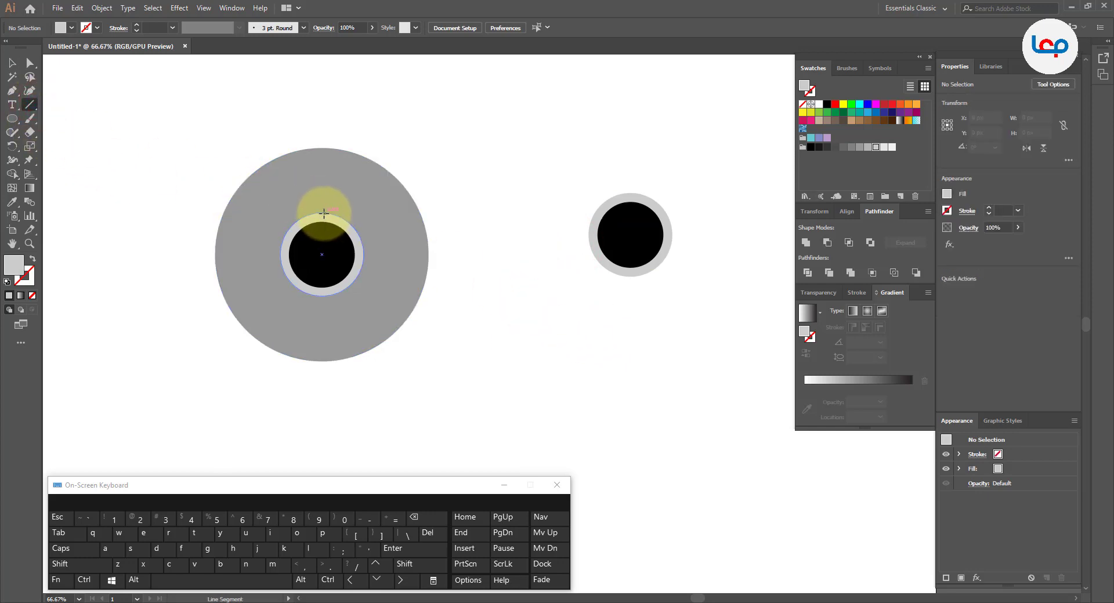
left_click_drag(322, 213, 437, 221)
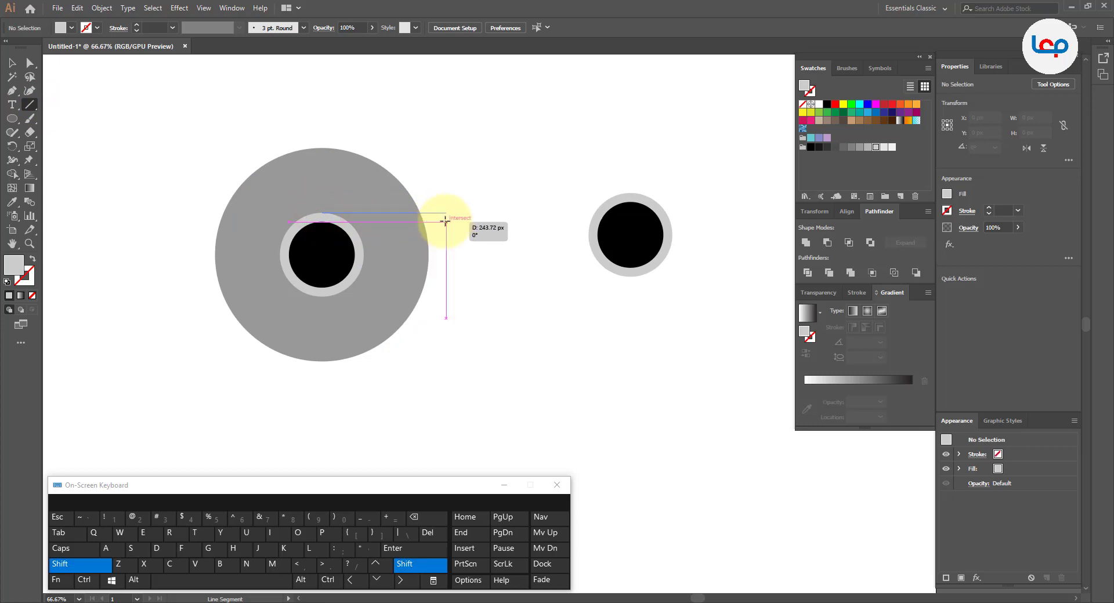
left_click_drag(445, 221, 444, 220)
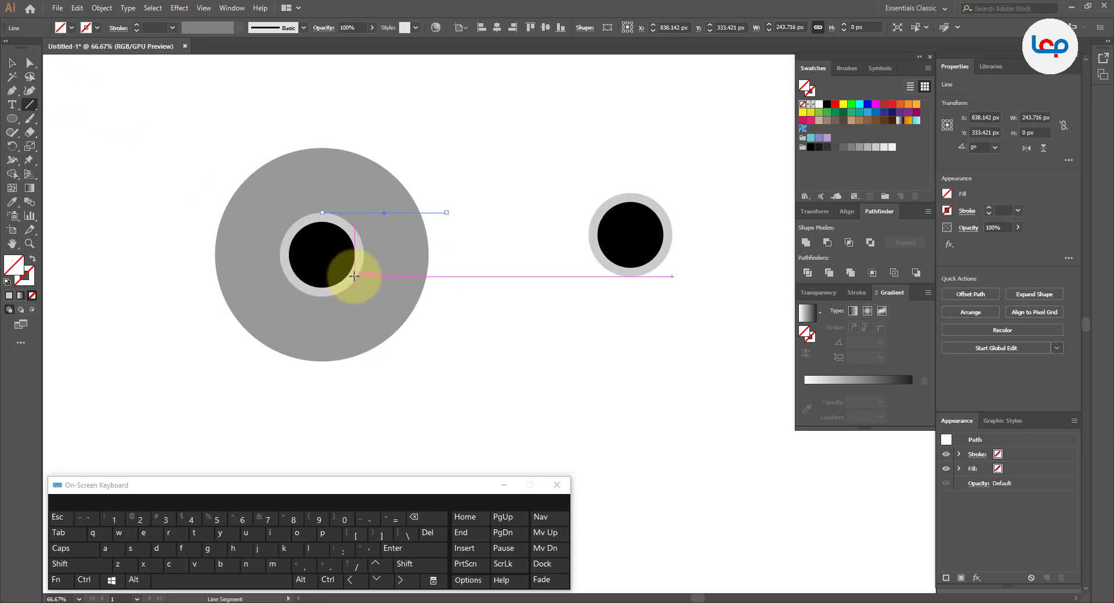
- Draw two more dividing lines from the light grey circle: lower right edge at about 247° and left anchor at about 131°, both reaching past the outer circle
left_click_drag(354, 276, 314, 377)
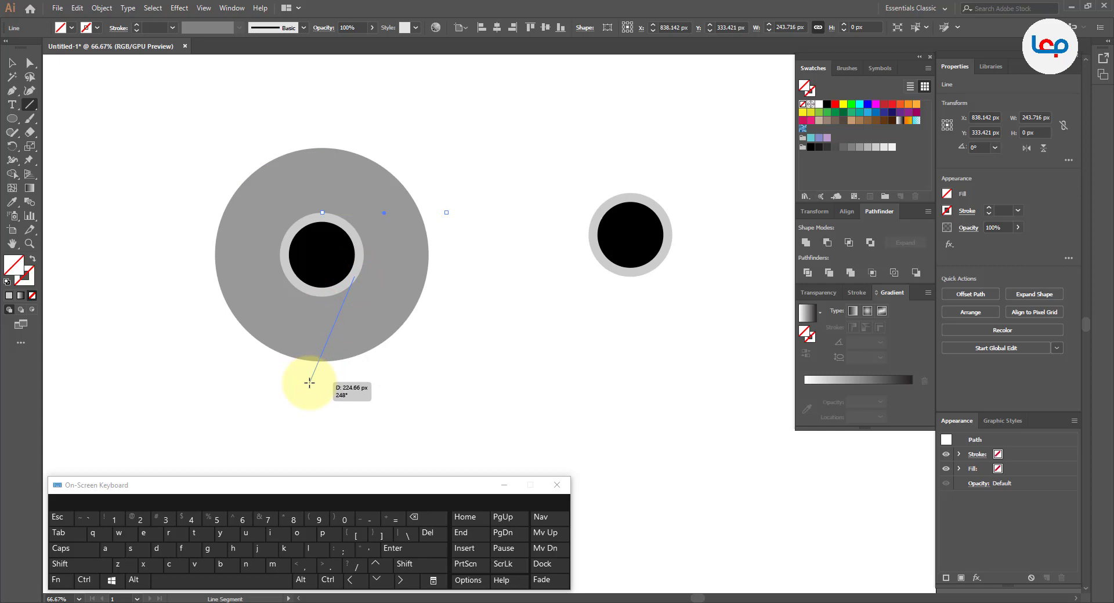
left_click_drag(309, 383, 310, 382)
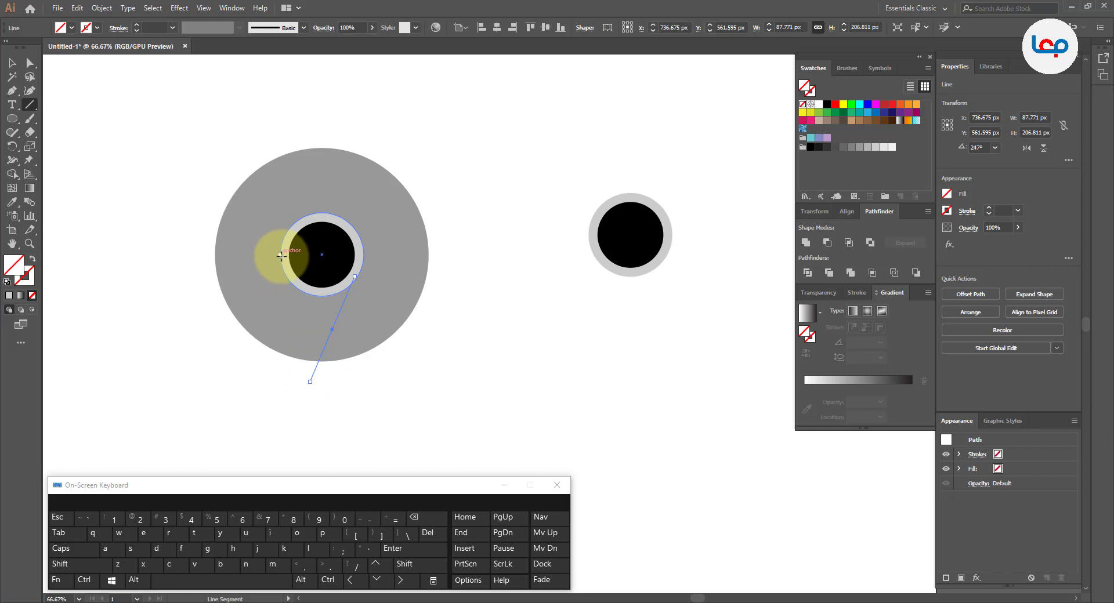
left_click_drag(280, 254, 218, 184)
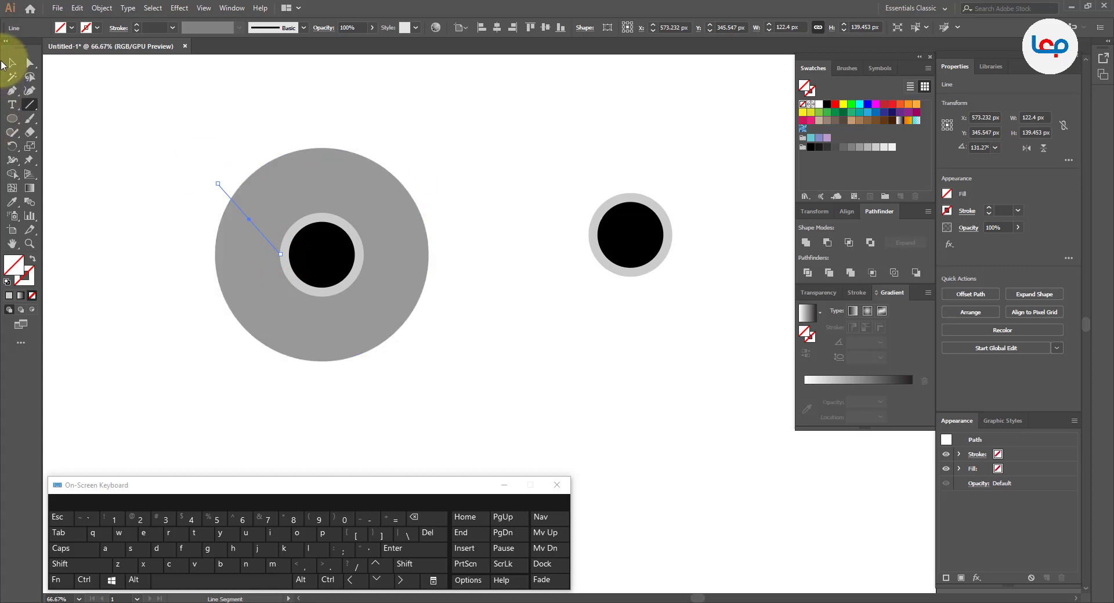
- Select the concentric circles with the three lines and split them with the Pathfinder Divide operation
left_click(12, 63)
left_click(182, 185)
left_click_drag(150, 129, 449, 377)
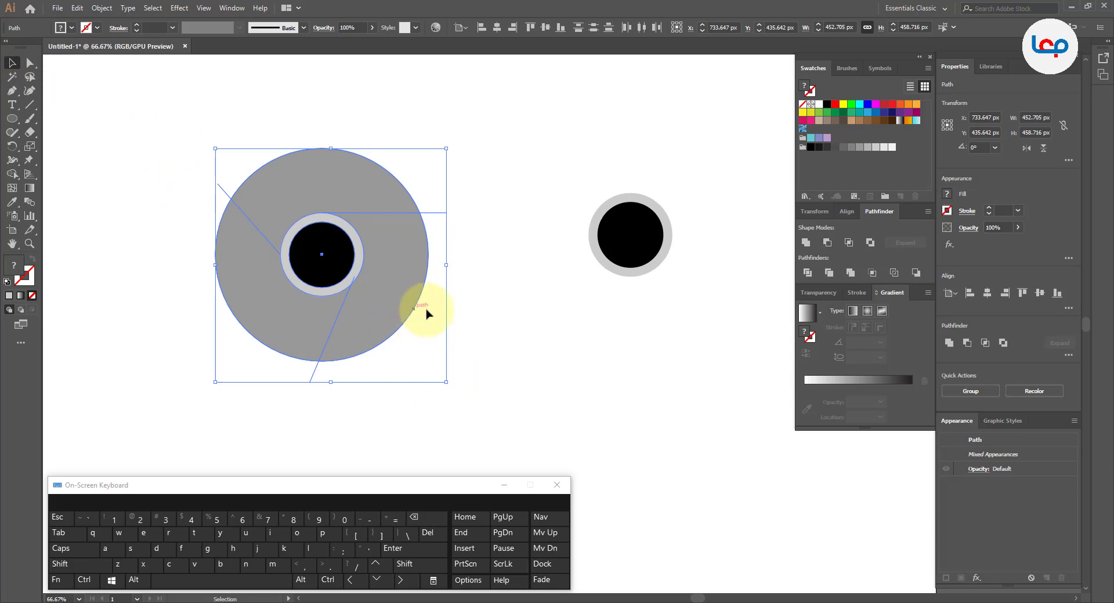
left_click(805, 277)
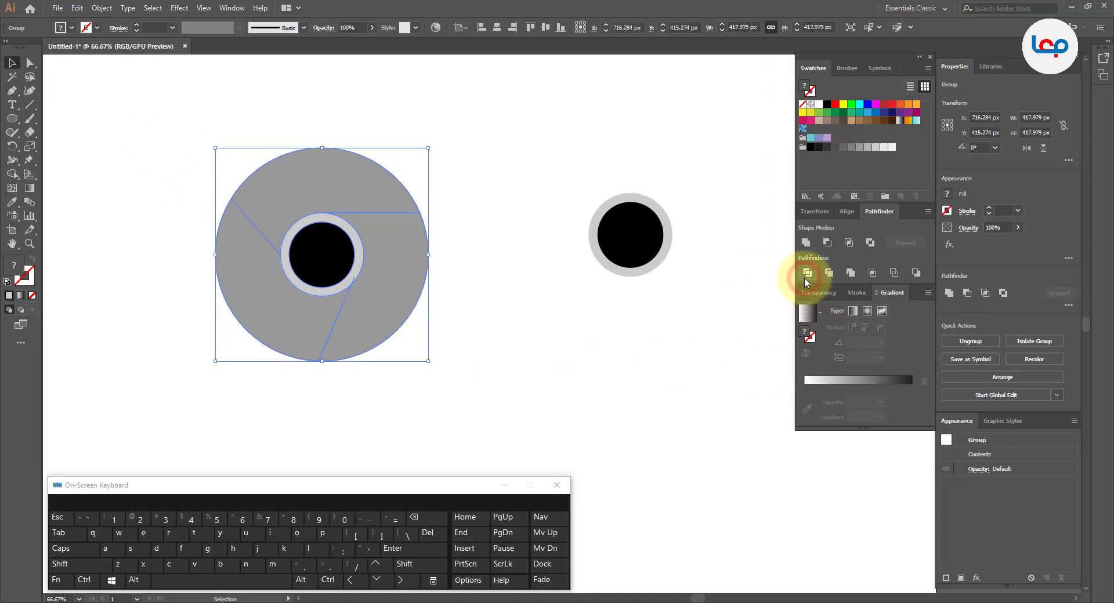
- Ungroup the divided logo pieces and deselect them
right_click(372, 307)
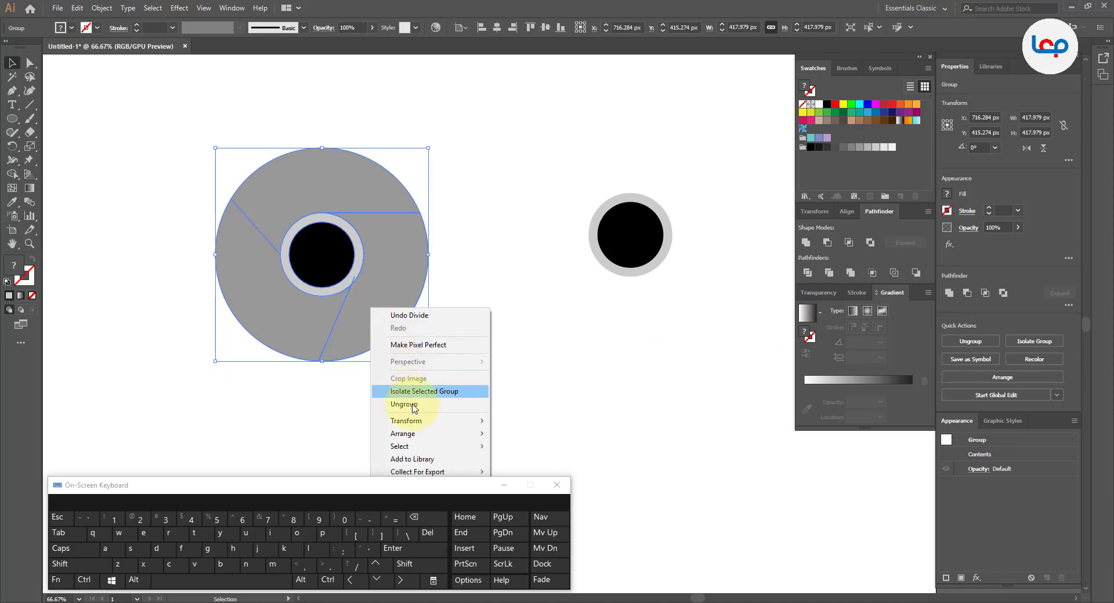
left_click(412, 405)
right_click(391, 315)
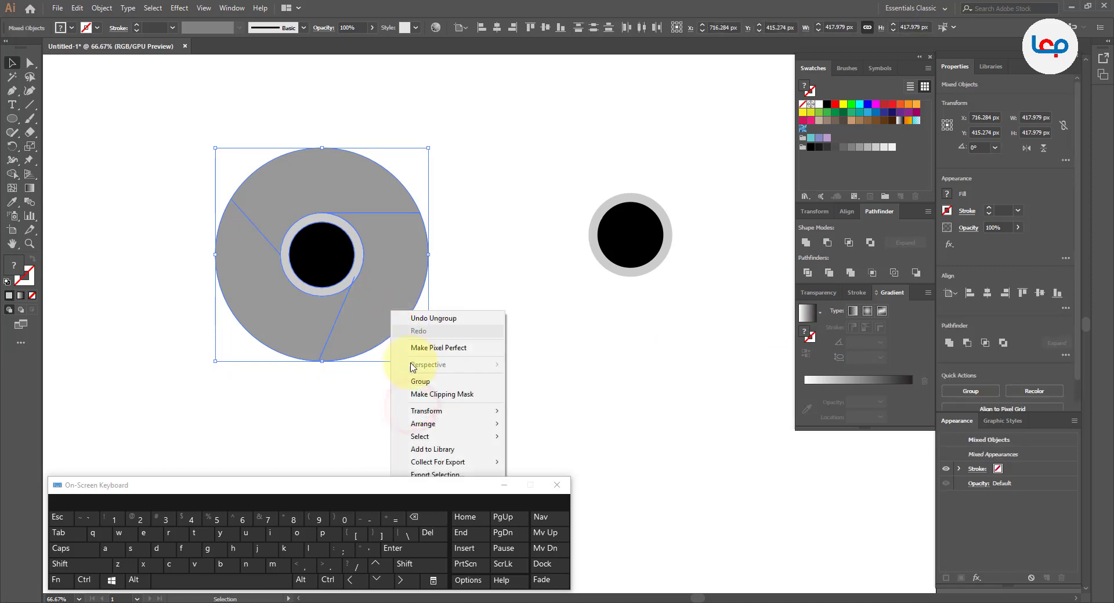
left_click(367, 429)
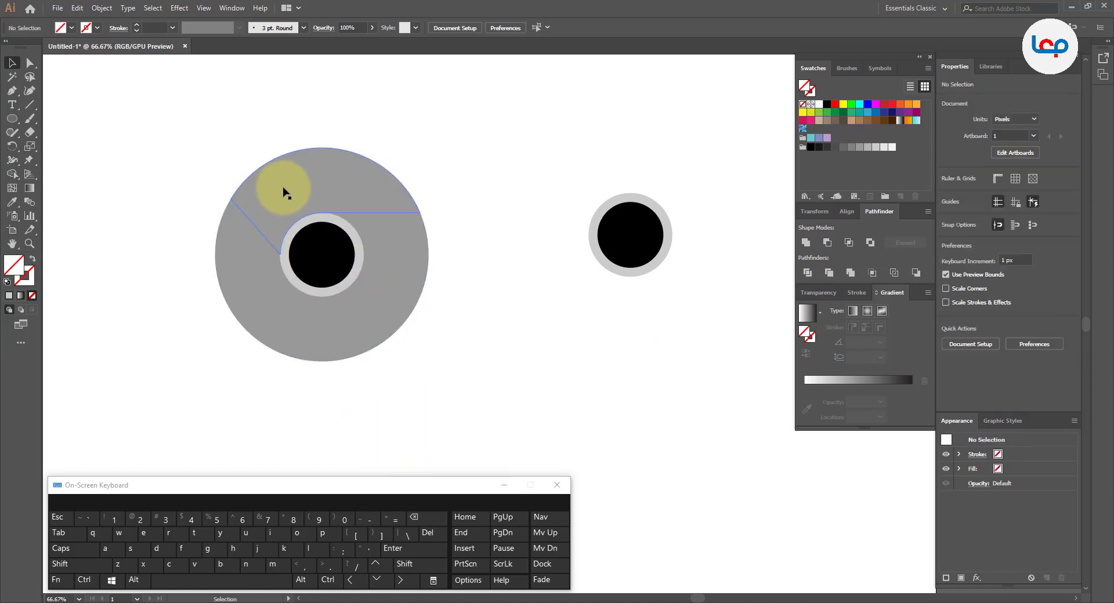
left_click(465, 232)
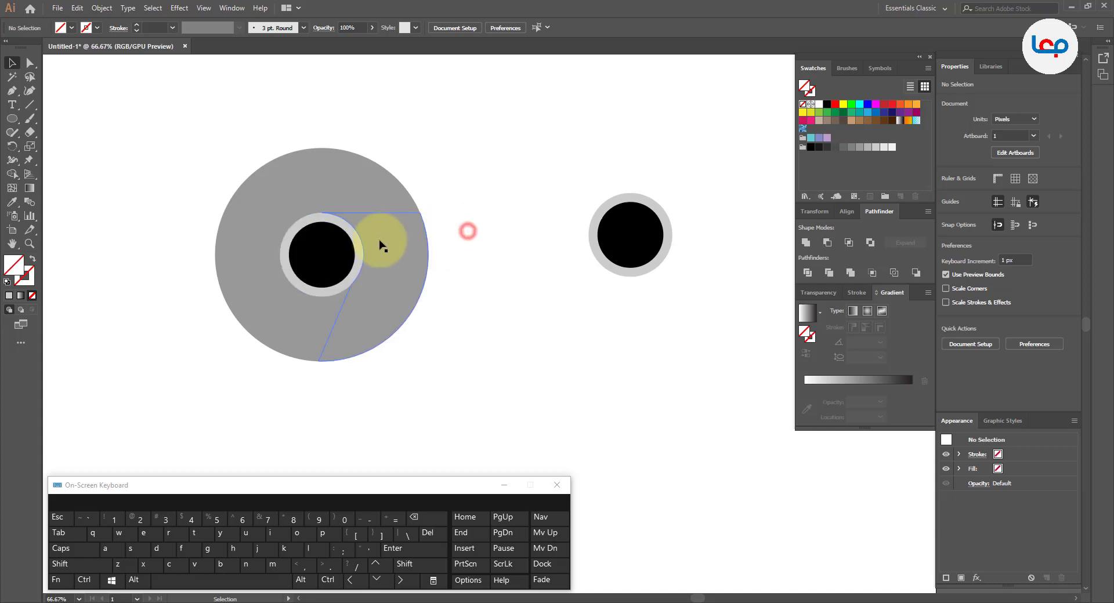
- Fill the upper segment of the outer ring with the red sampled from the reference square
scroll(368, 231, "down", 1)
left_click(339, 195)
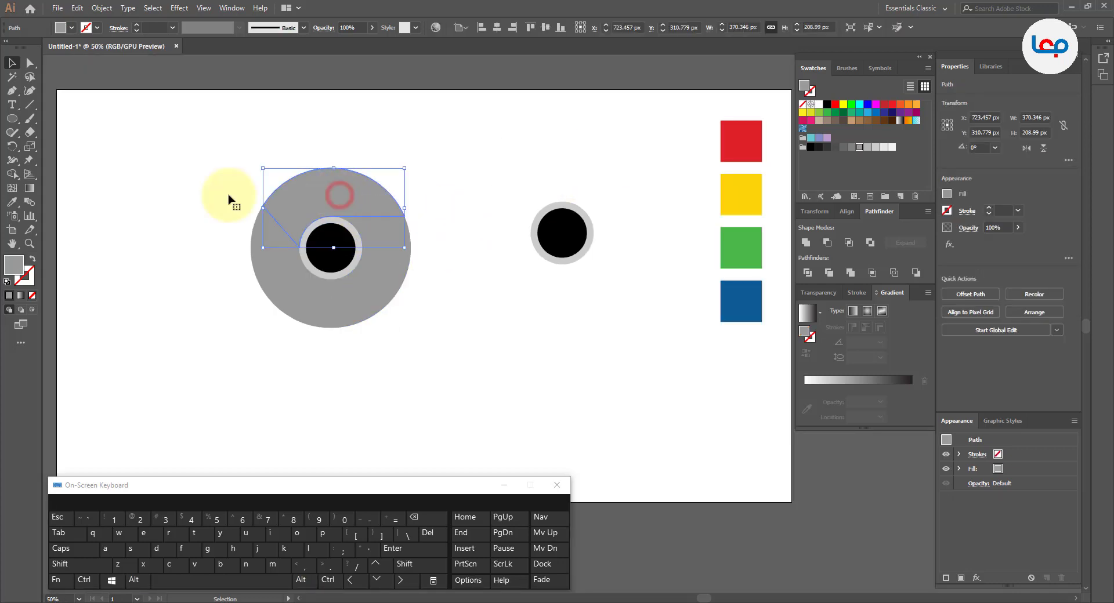
left_click(744, 138)
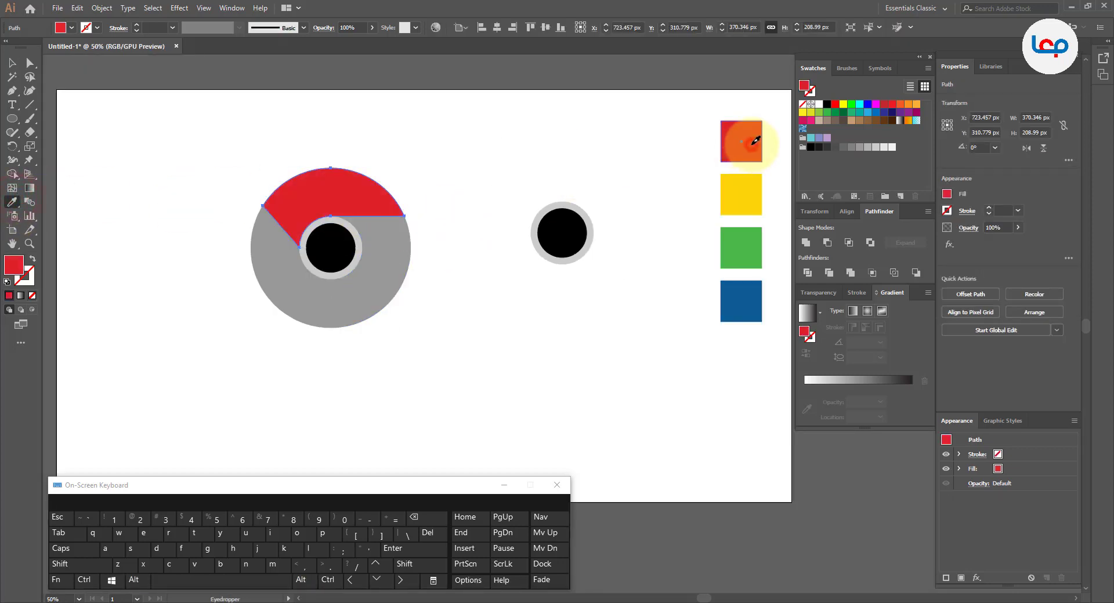
left_click(135, 132)
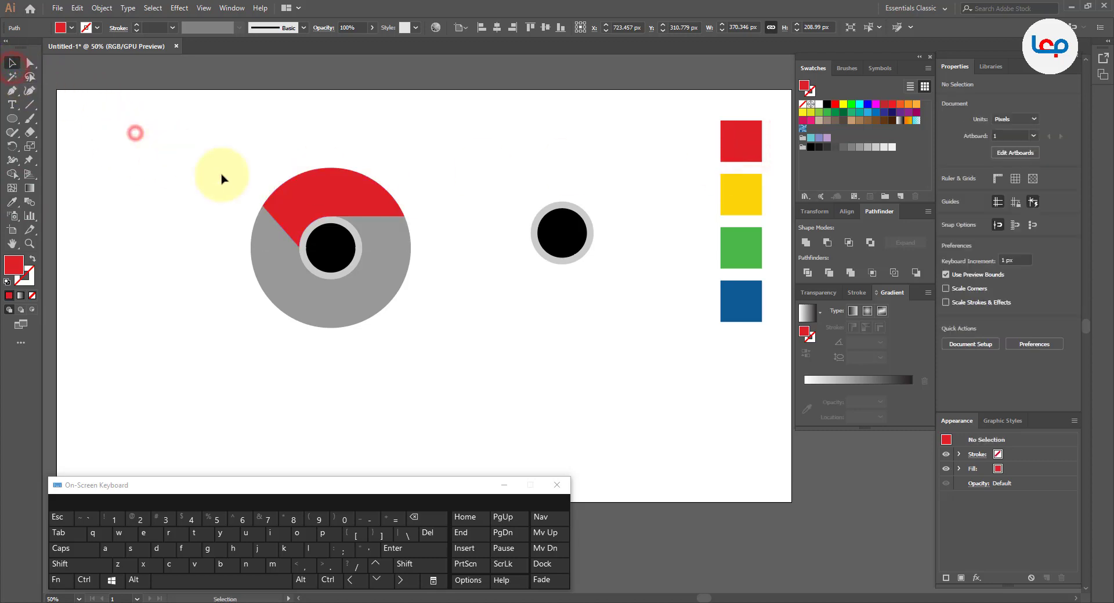
- Fill the right segment of the outer ring with the yellow sampled from the reference square
left_click(400, 243)
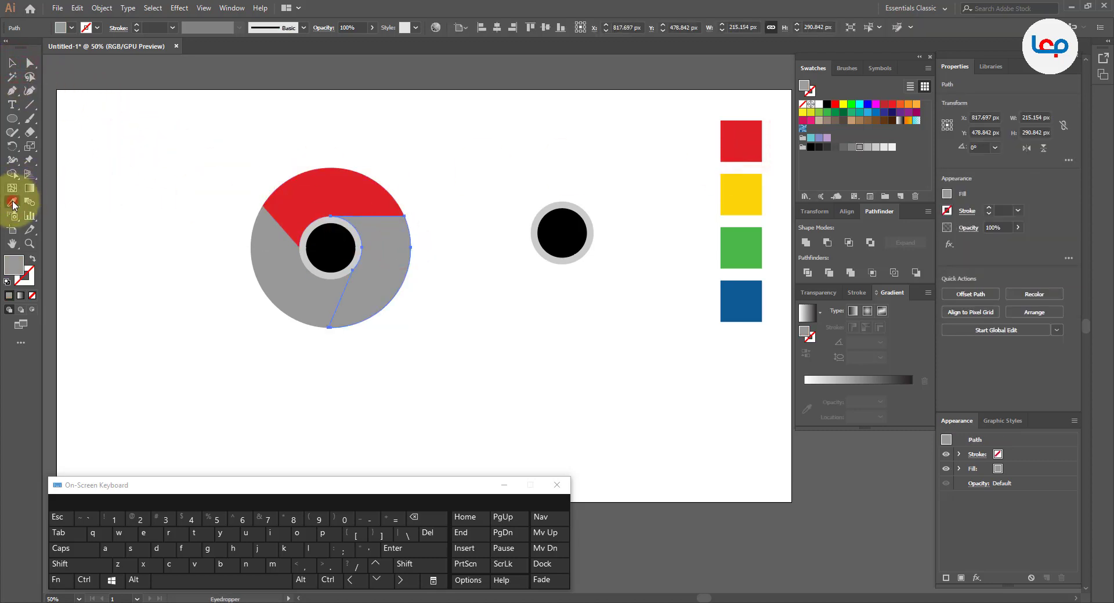
left_click(728, 193)
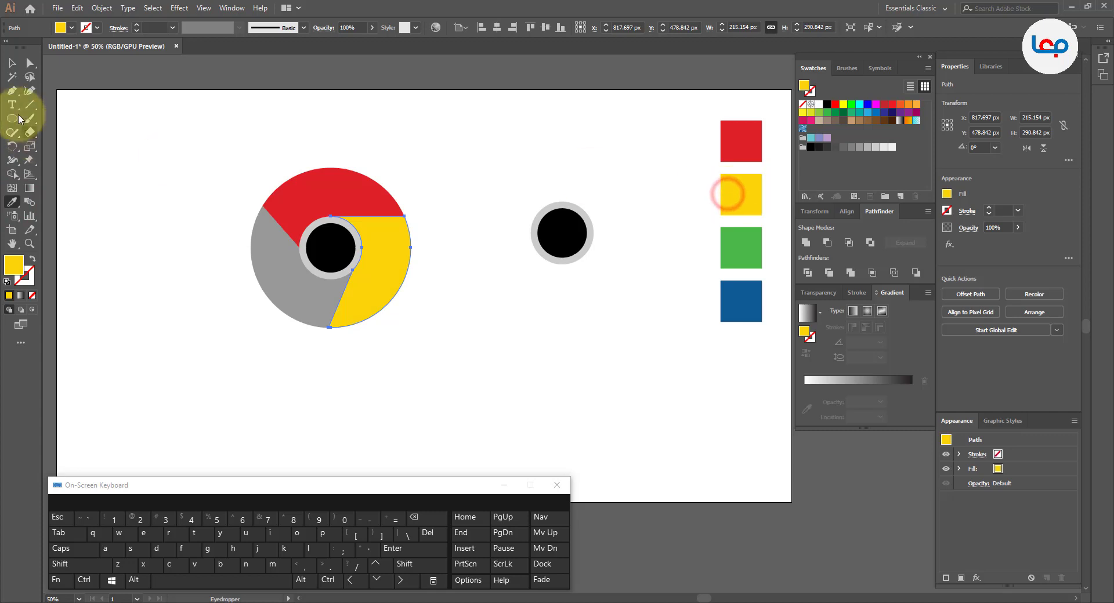
left_click(12, 62)
left_click(92, 184)
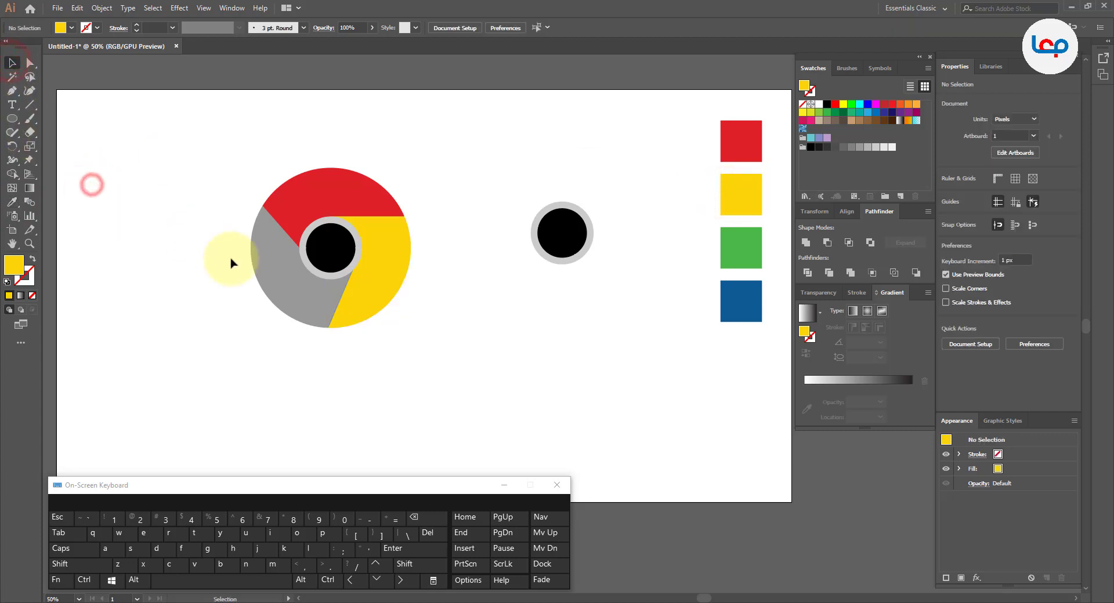
- Fill the remaining lower left segment of the outer ring with the green sampled from the reference square
left_click(262, 261)
left_click(11, 202)
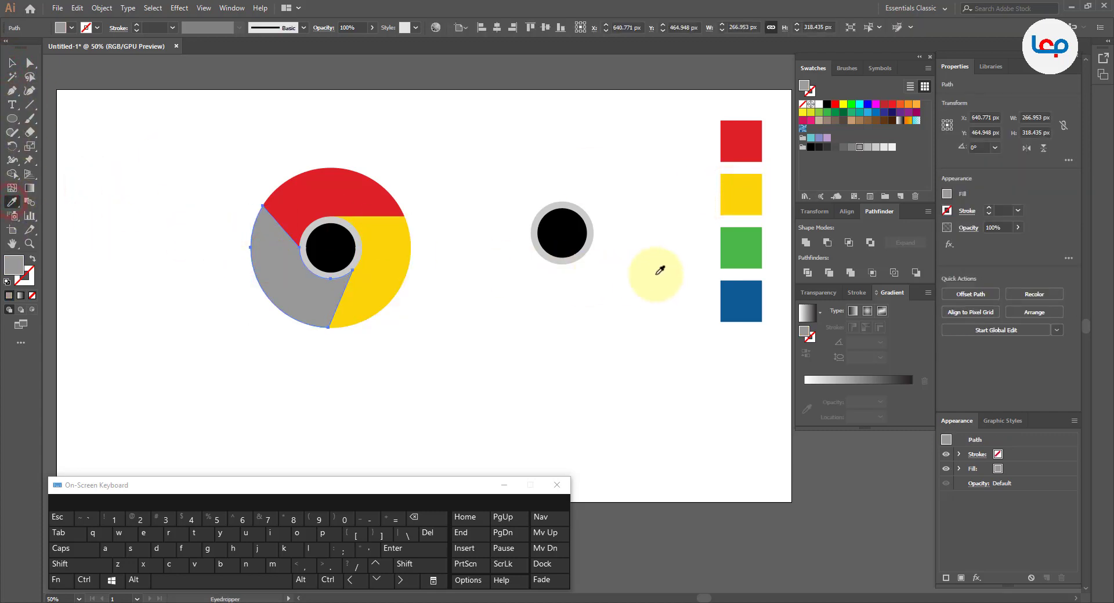
left_click(742, 244)
left_click(11, 62)
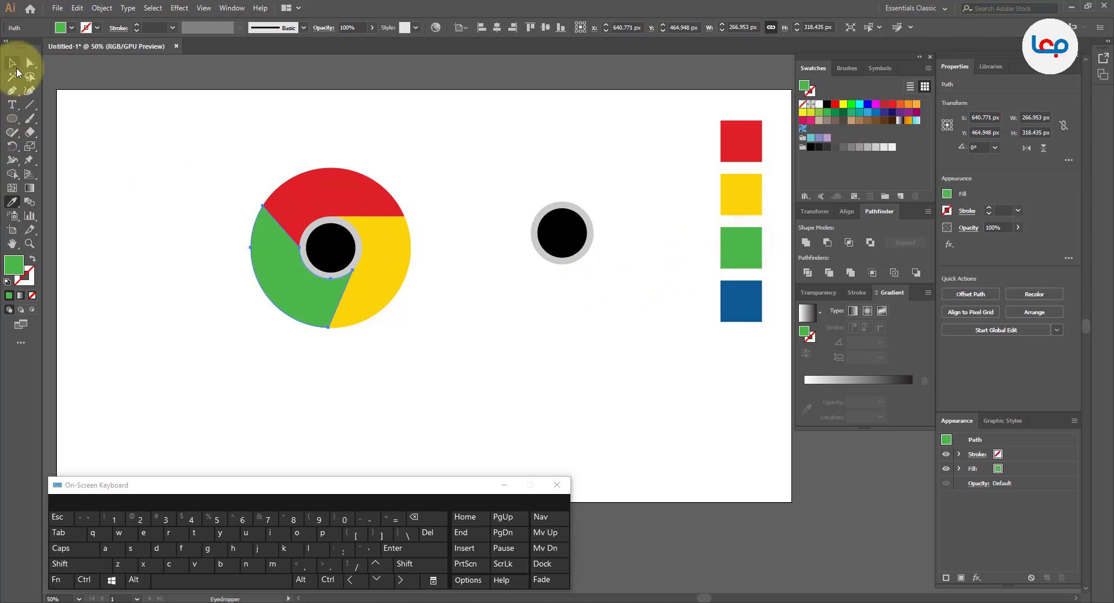
left_click(168, 180)
left_click(464, 179)
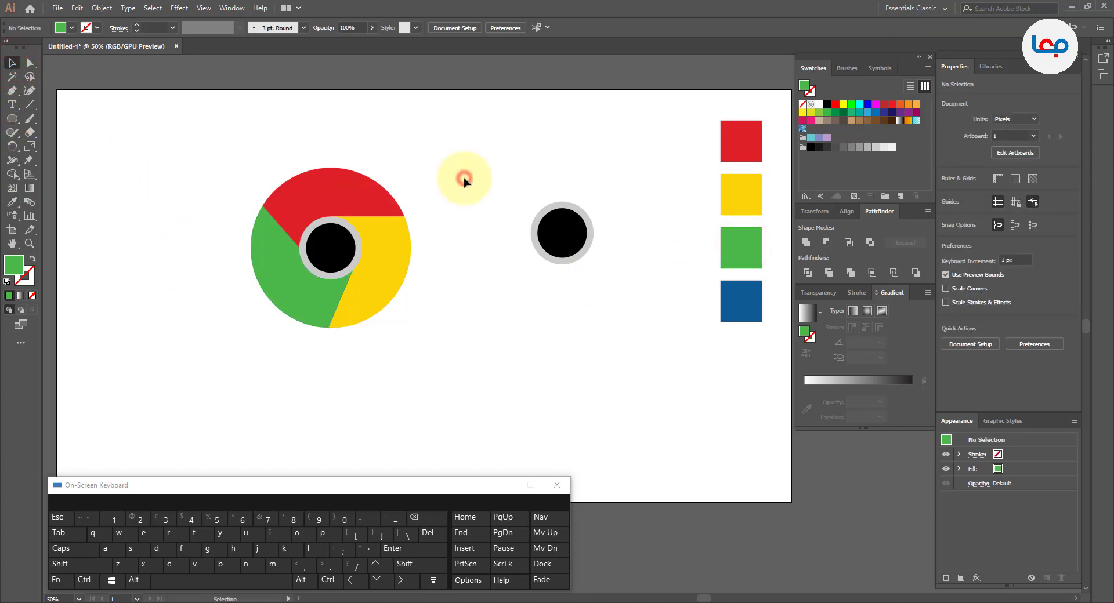
- Try to fill the light grey ring around the black circle with the blue reference colour
left_click(348, 231)
left_click(12, 201)
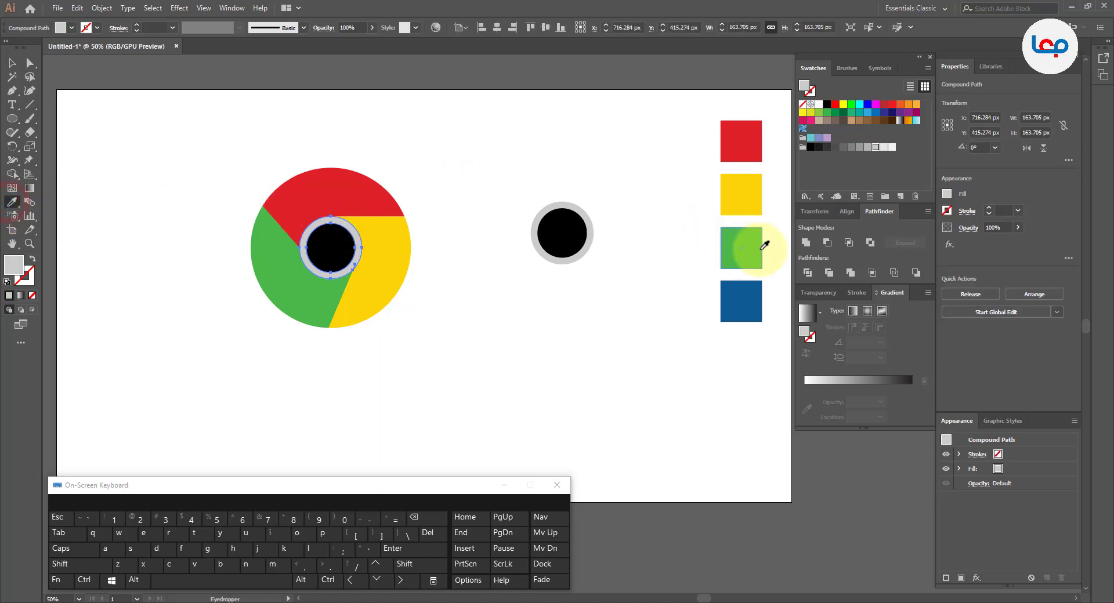
left_click(745, 299)
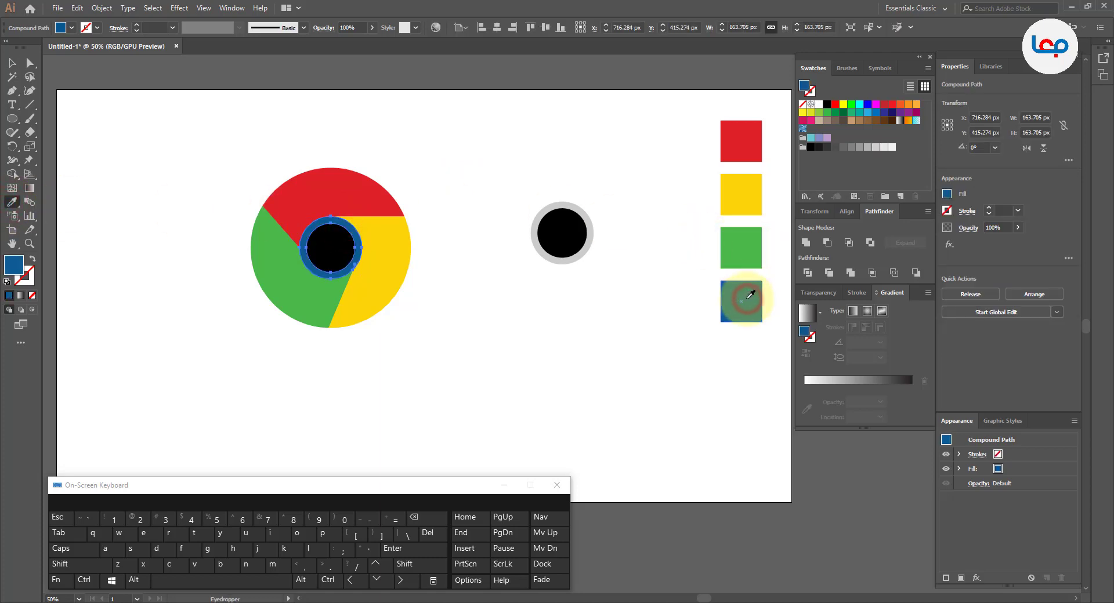
key("ctrl+z")
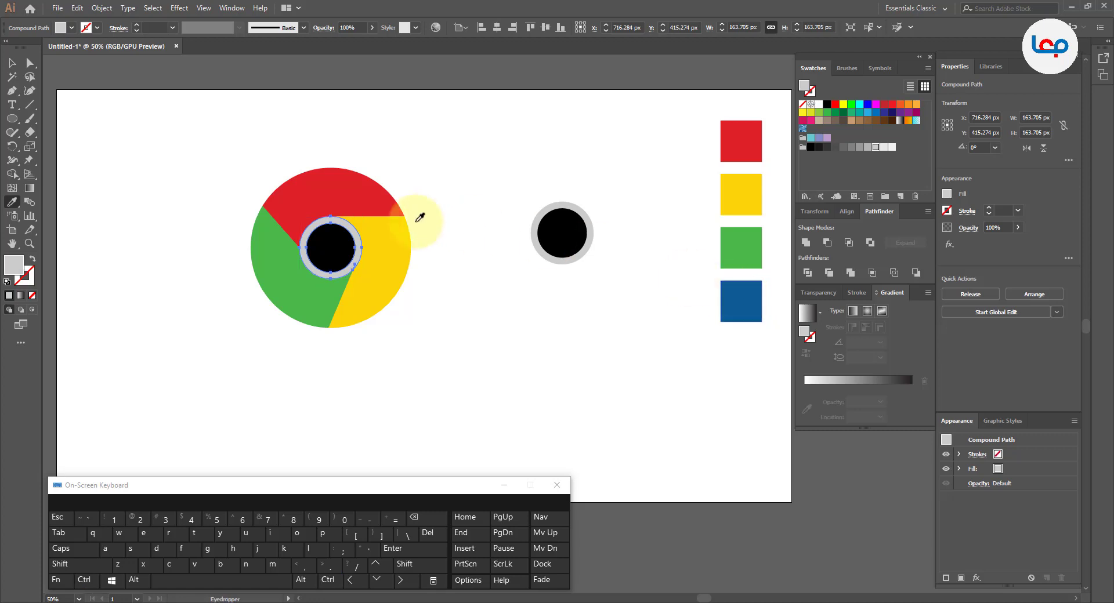
left_click(12, 65)
left_click(174, 112)
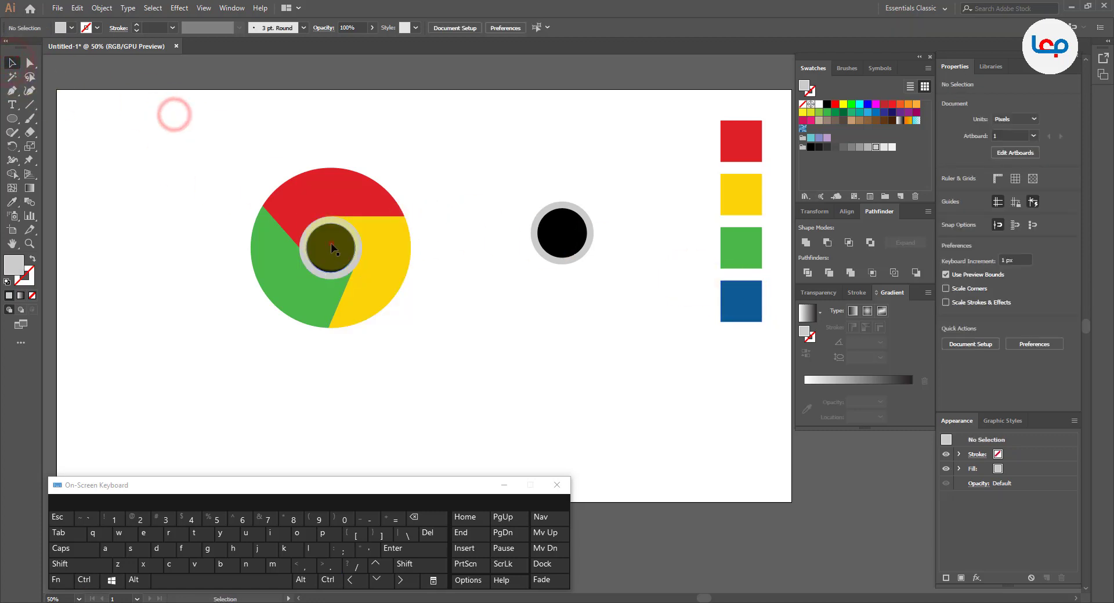
- Fill the black circle at the logo's centre with the blue sampled from the reference square
left_click(331, 244)
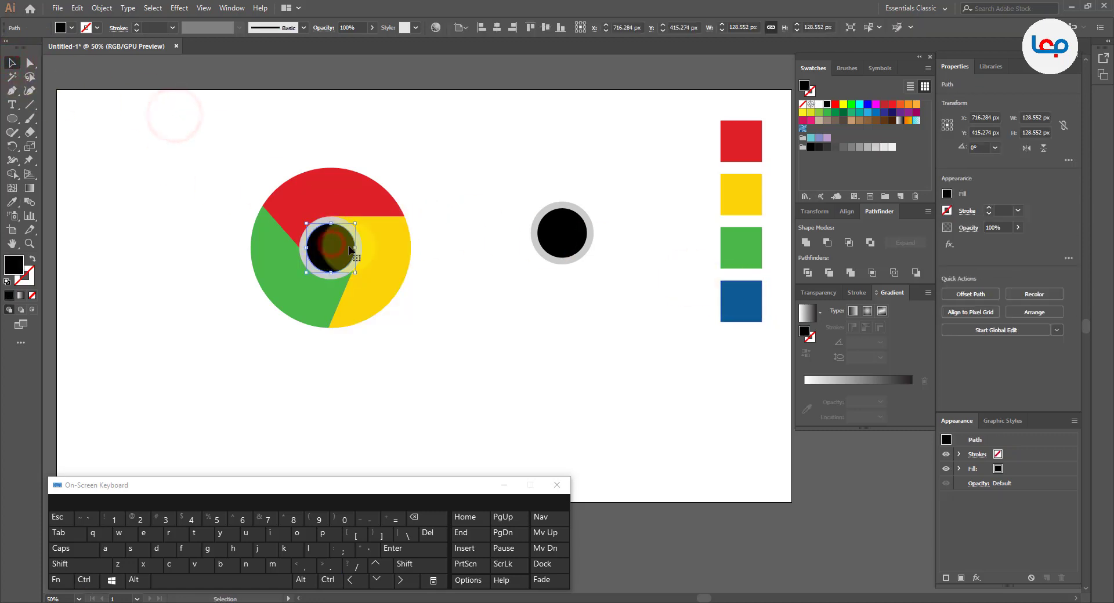
left_click(11, 202)
left_click(747, 293)
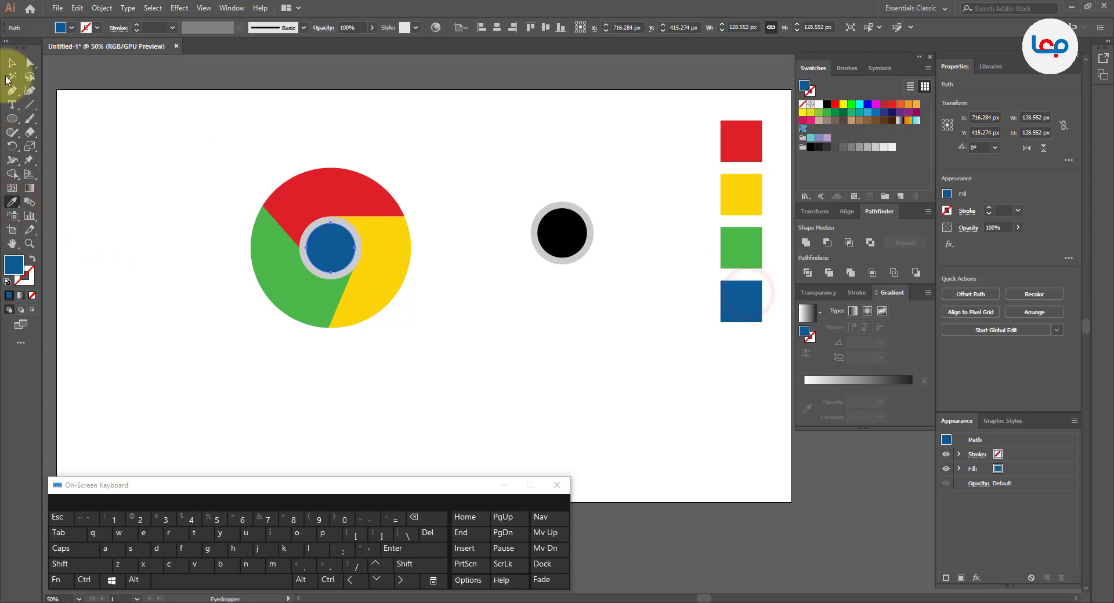
left_click(118, 170)
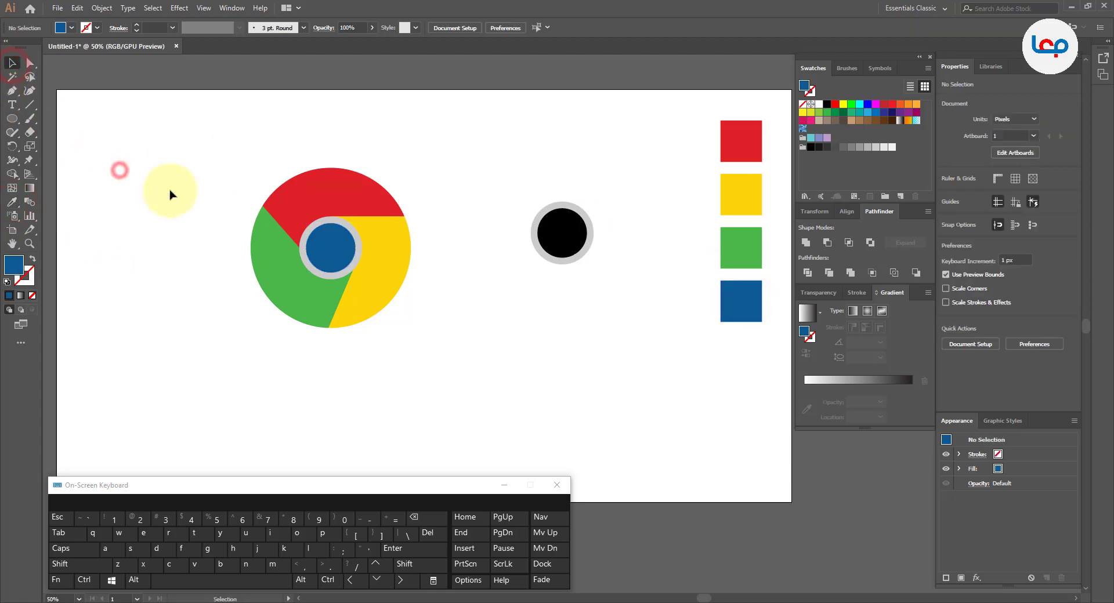
- Fill the light grey ring around the logo's blue centre circle with white
left_click(327, 221)
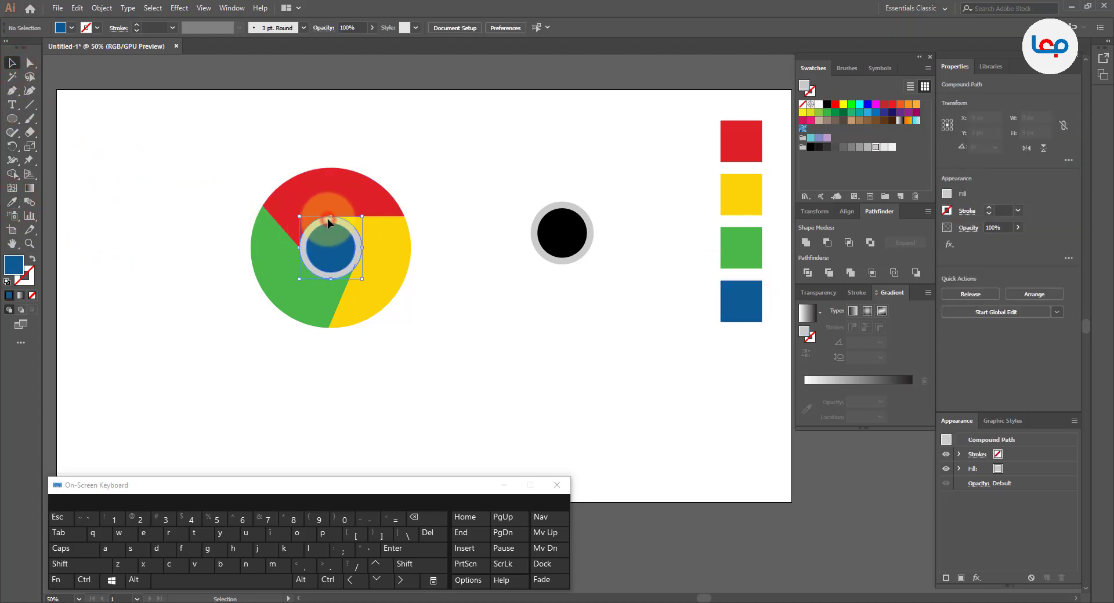
left_click(818, 105)
left_click(447, 167)
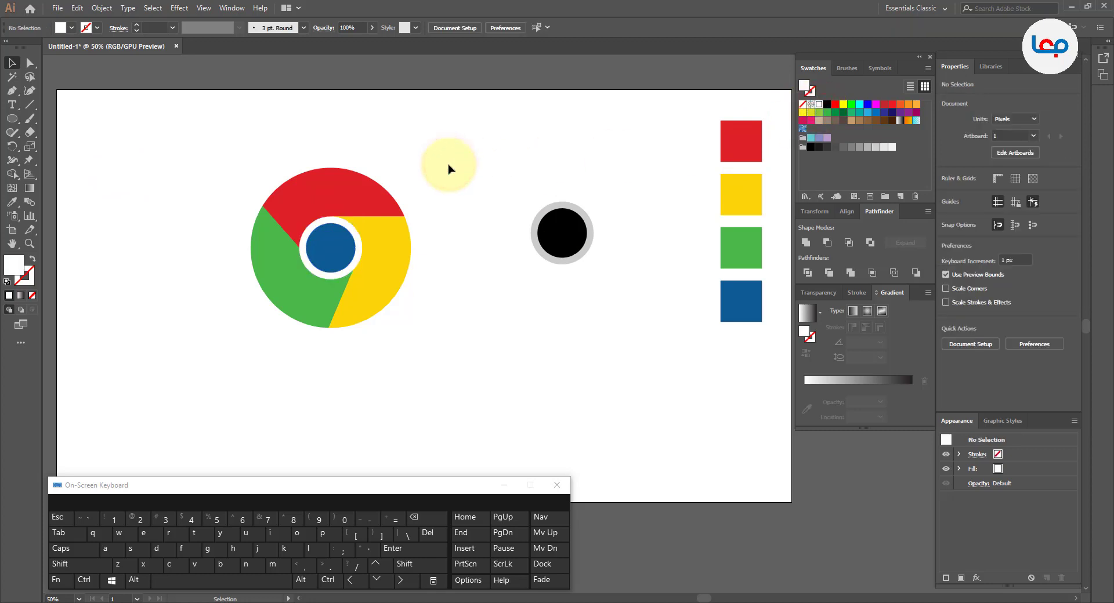
left_click(425, 166)
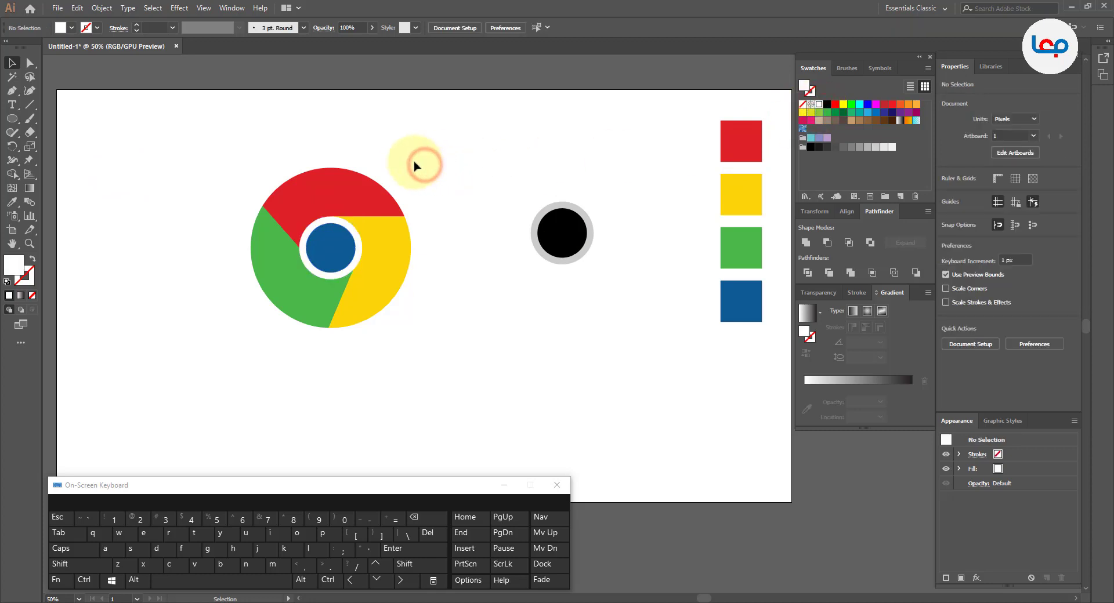
left_click_drag(427, 144, 411, 182)
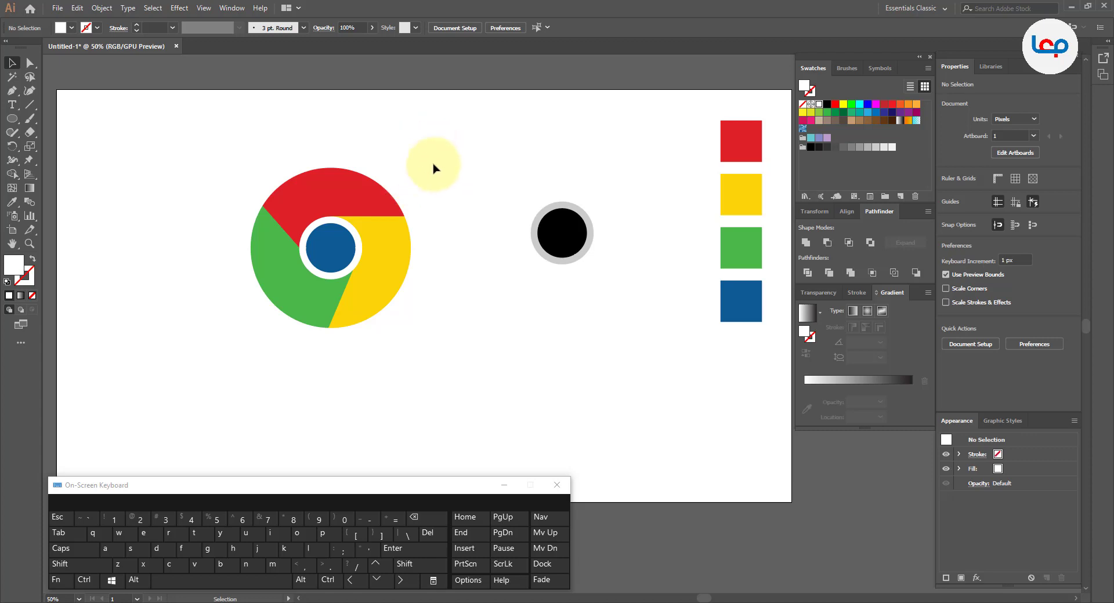
left_click_drag(312, 288, 233, 329)
left_click(471, 322)
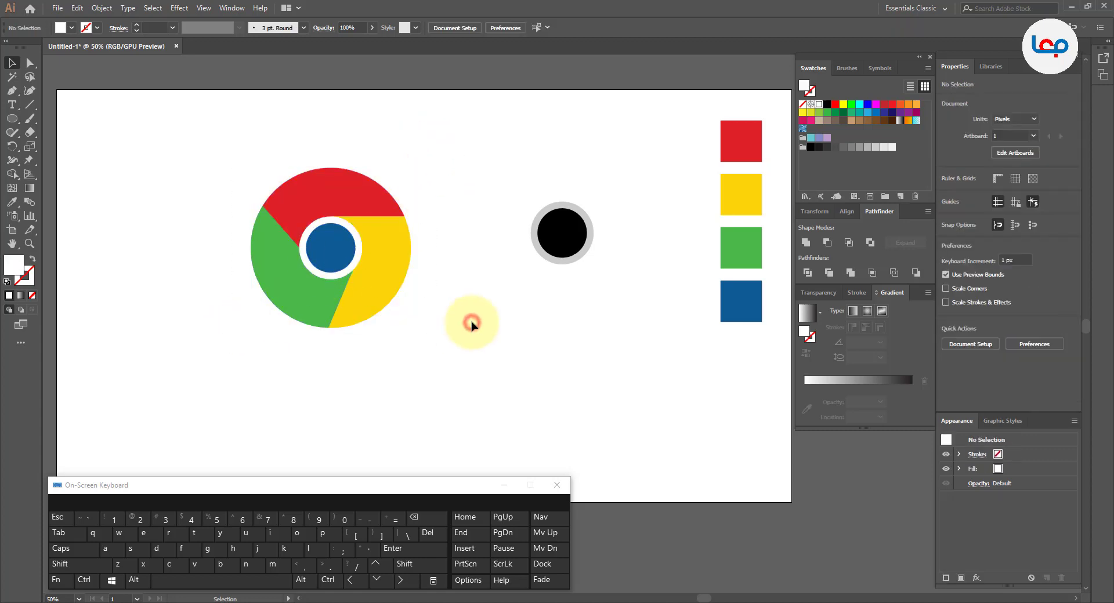
- Select the whole logo and delete the stray line stub in the white ring, where green meets yellow, with the Shape Builder tool
left_click_drag(447, 157, 194, 336)
scroll(342, 238, "up", 4, "alt")
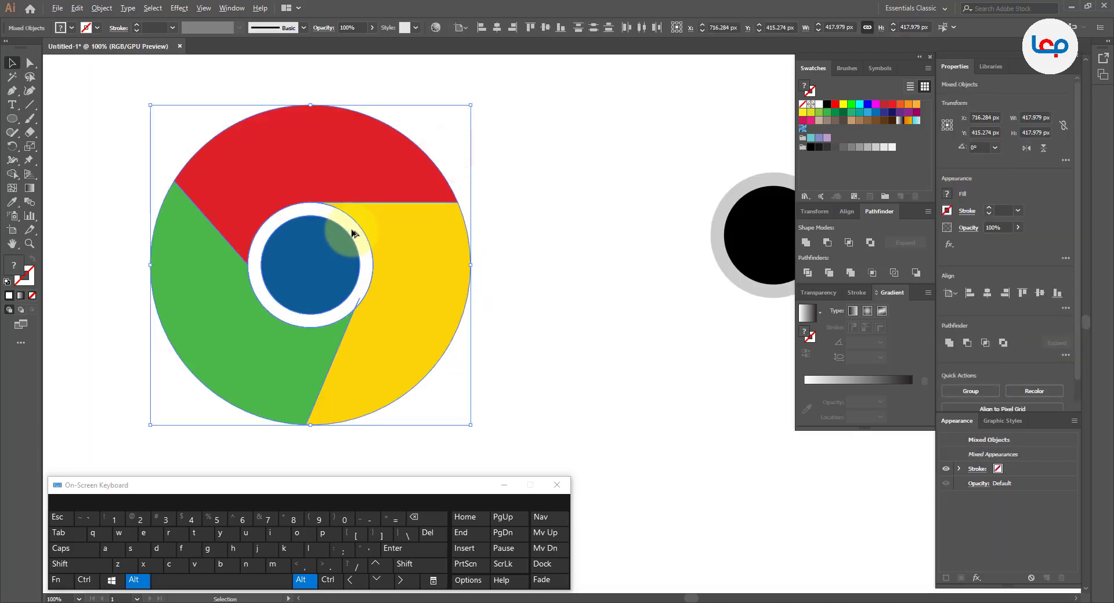
left_click(12, 173)
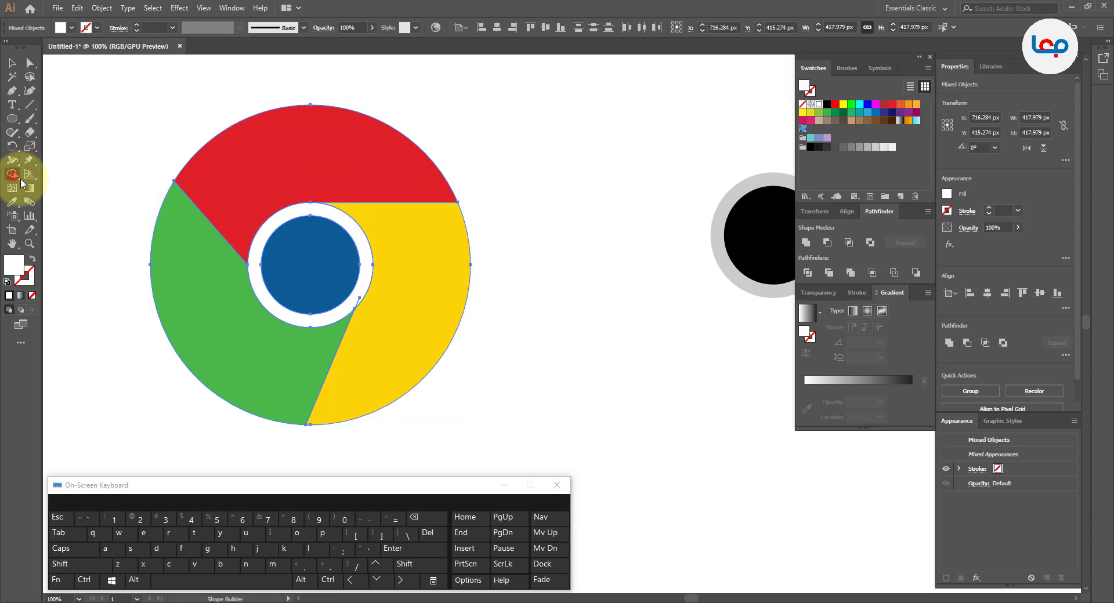
scroll(292, 310, "up", 2, "alt")
scroll(292, 311, "up", 2, "alt")
left_click_drag(497, 302, 497, 302)
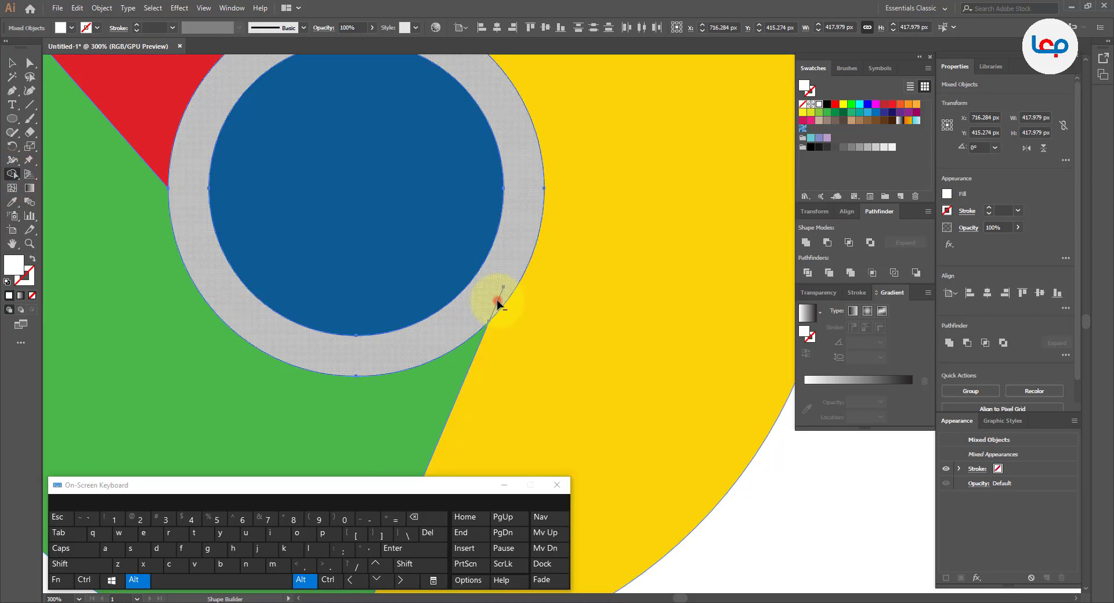
scroll(468, 225, "down", 4)
scroll(418, 124, "up", 3)
scroll(427, 159, "down", 5)
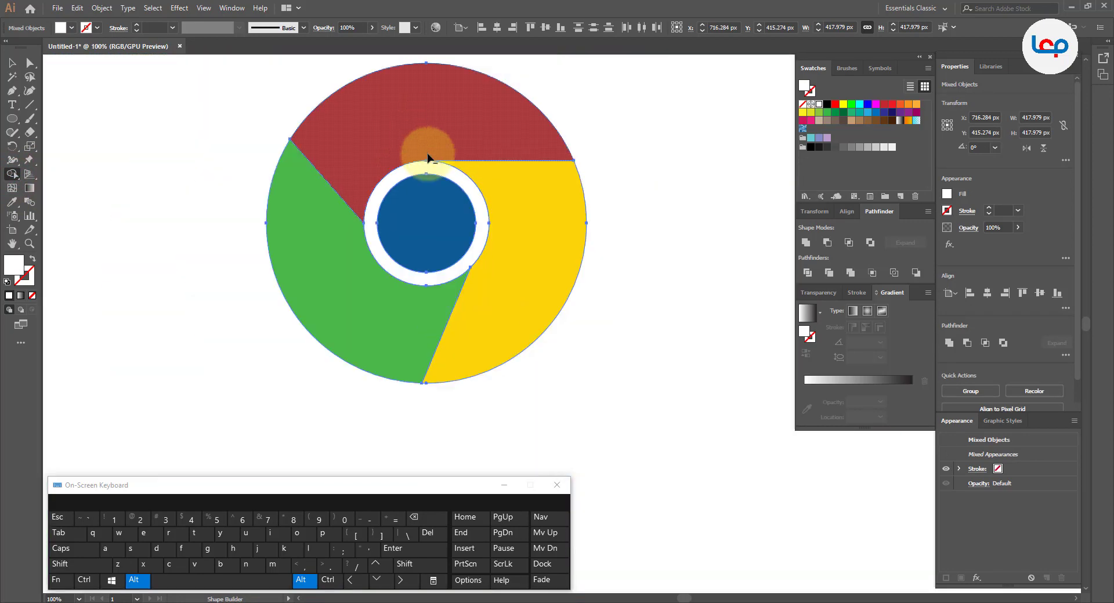
scroll(472, 169, "down", 1)
scroll(468, 169, "up", 1)
left_click_drag(524, 192, 477, 187)
left_click(12, 62)
left_click(106, 191)
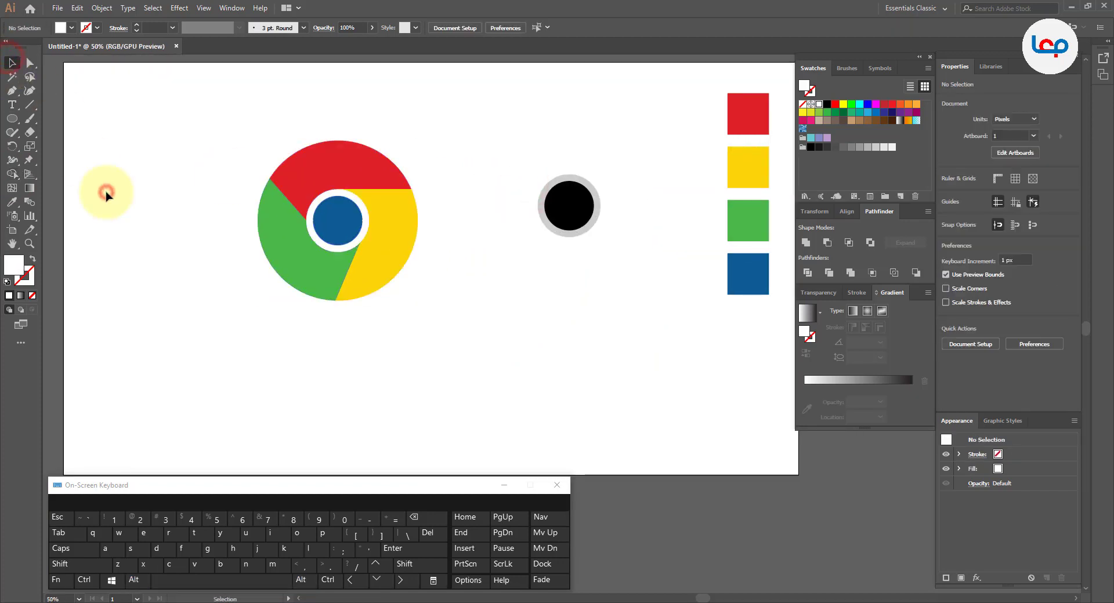
- Group all the pieces of the coloured logo
left_click_drag(174, 113, 427, 344)
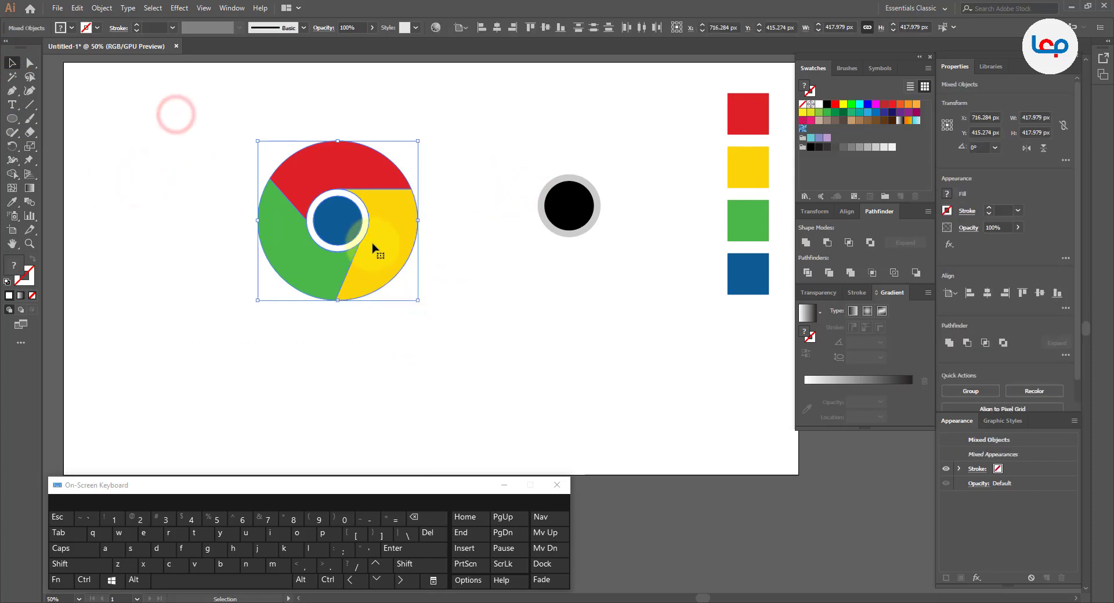
right_click(374, 248)
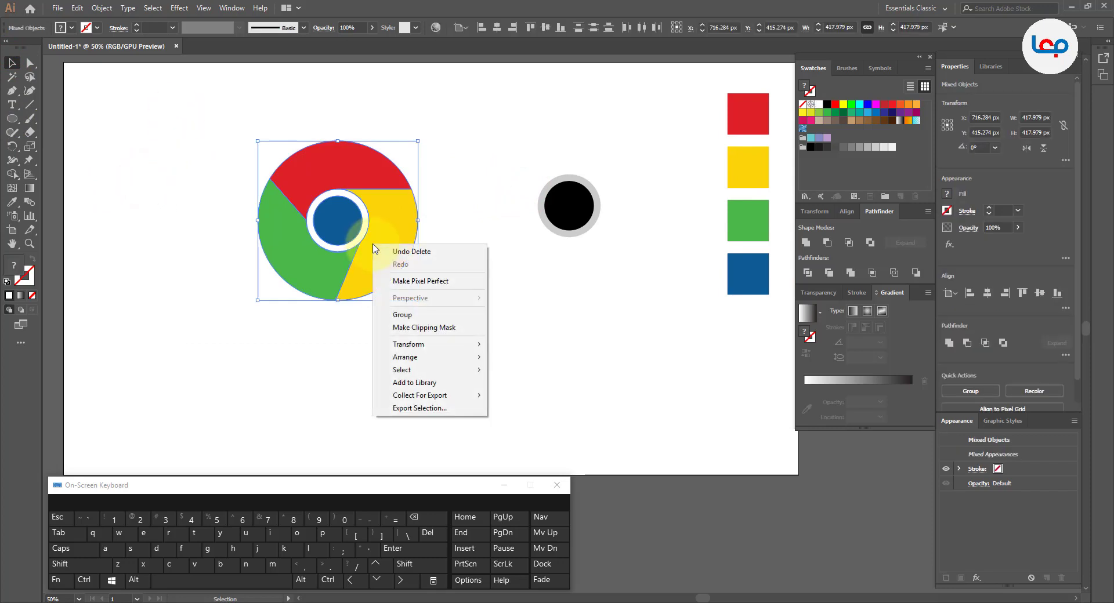
left_click(414, 314)
left_click(416, 314)
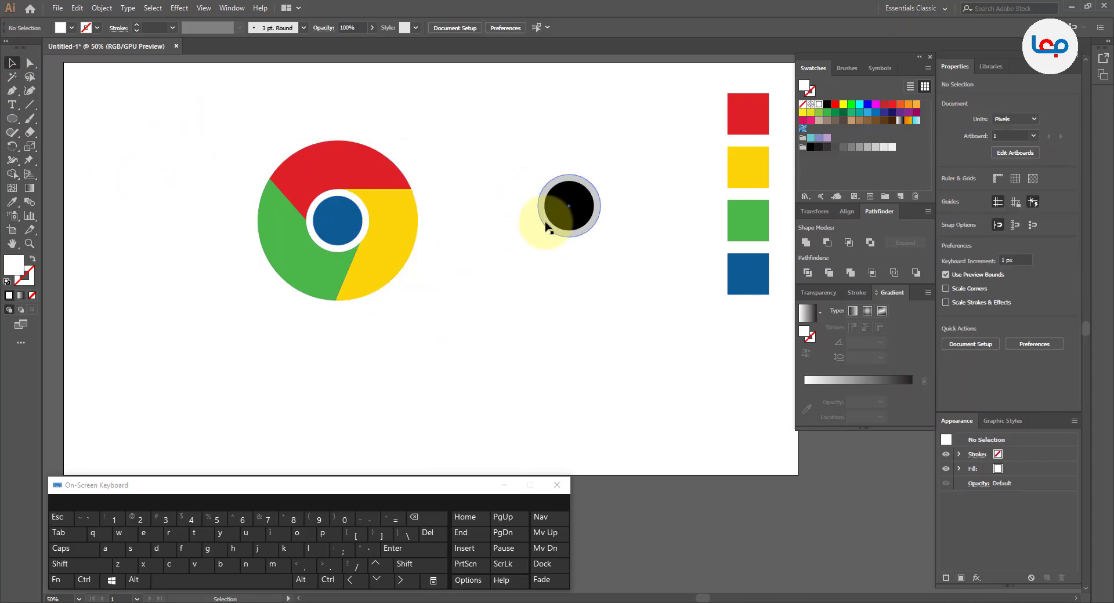
left_click(532, 283)
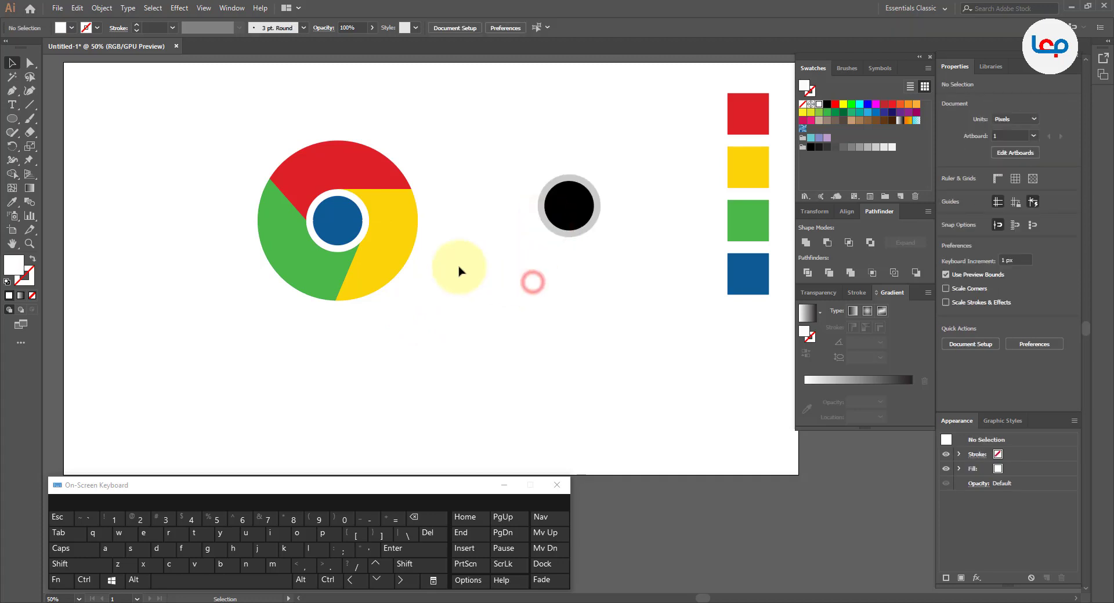
left_click(359, 233)
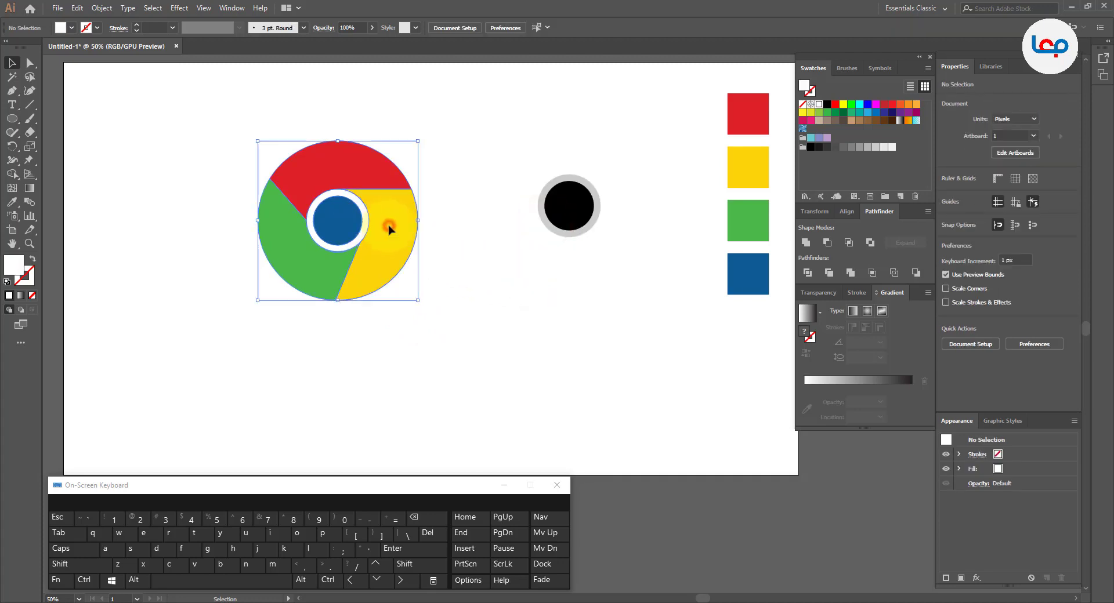
left_click(465, 234)
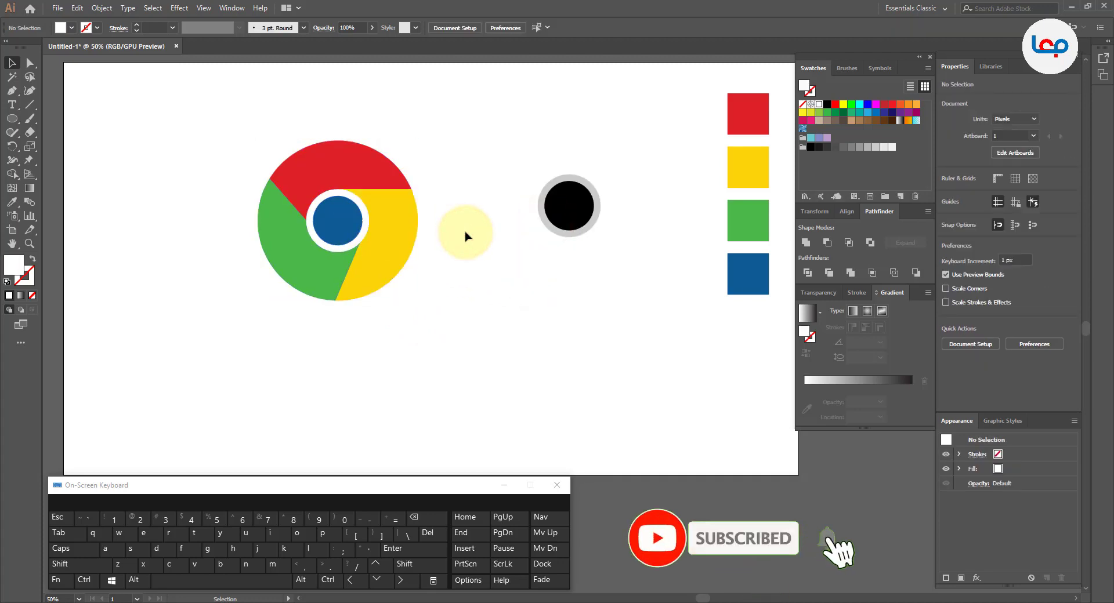
left_click(411, 225)
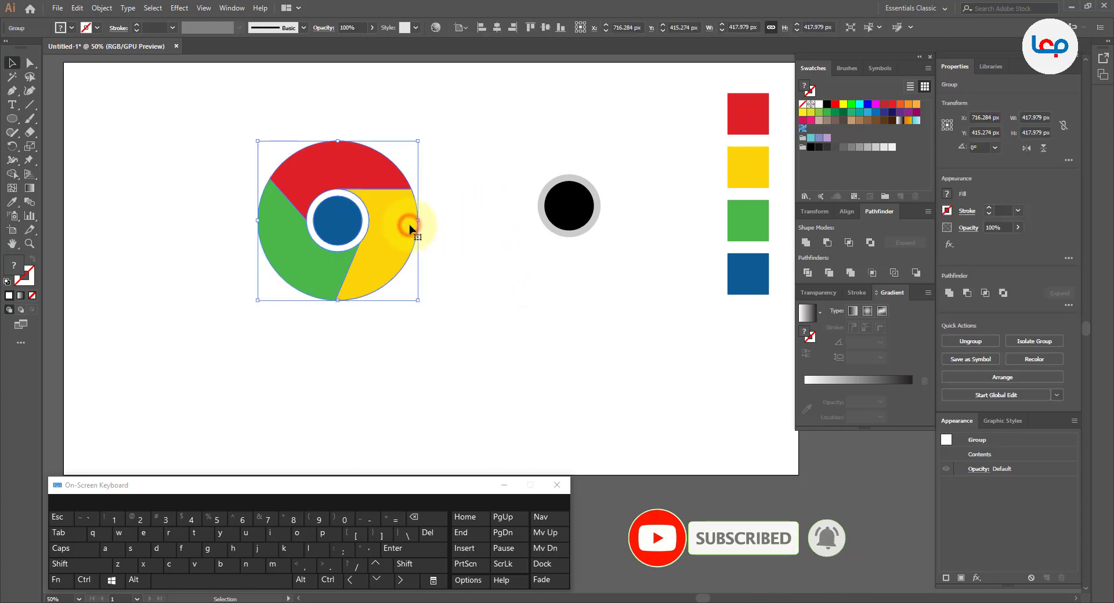
left_click(465, 226)
left_click(411, 223)
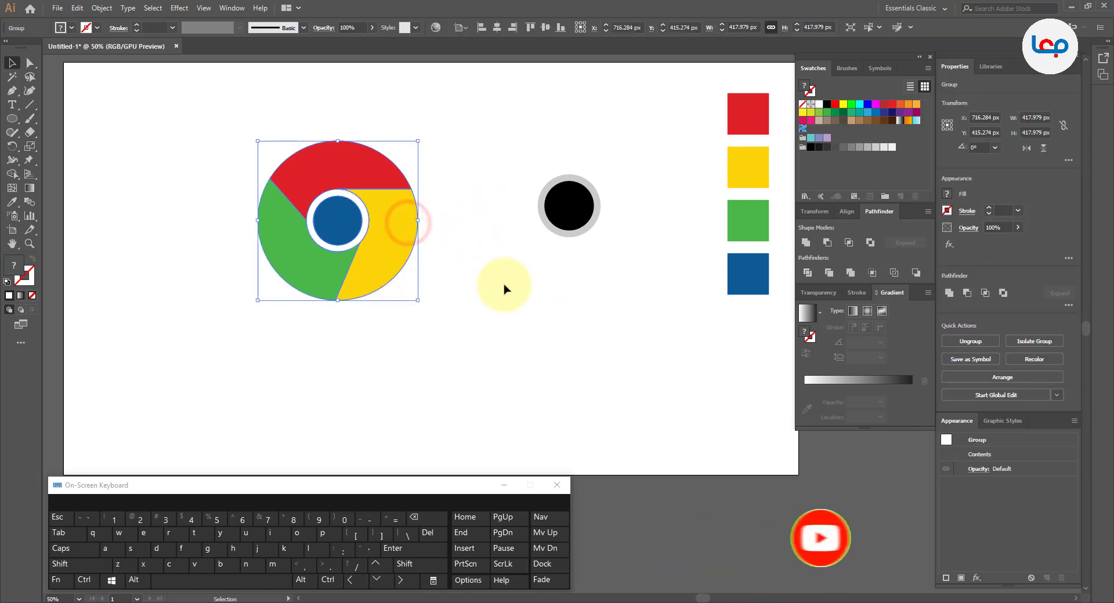
left_click(546, 324)
left_click(385, 235)
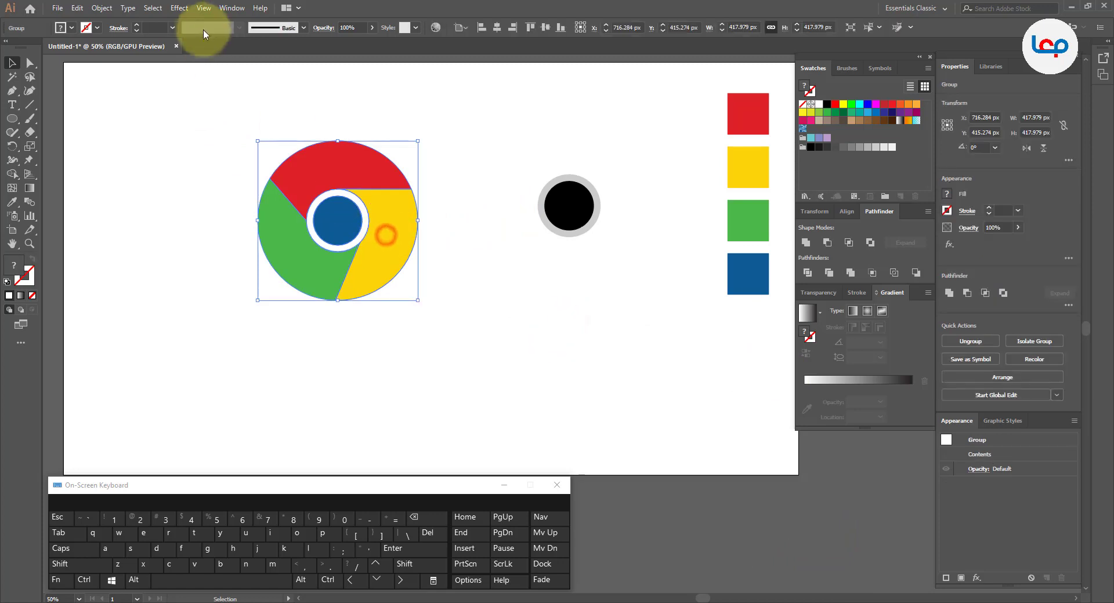
left_click(232, 8)
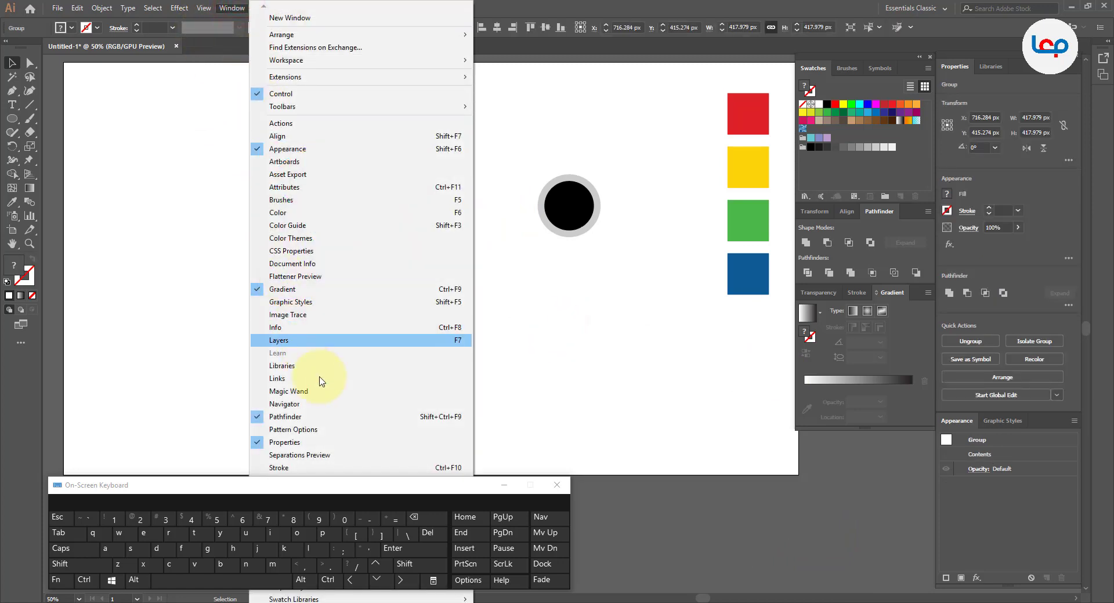
left_click(565, 359)
left_click(566, 359)
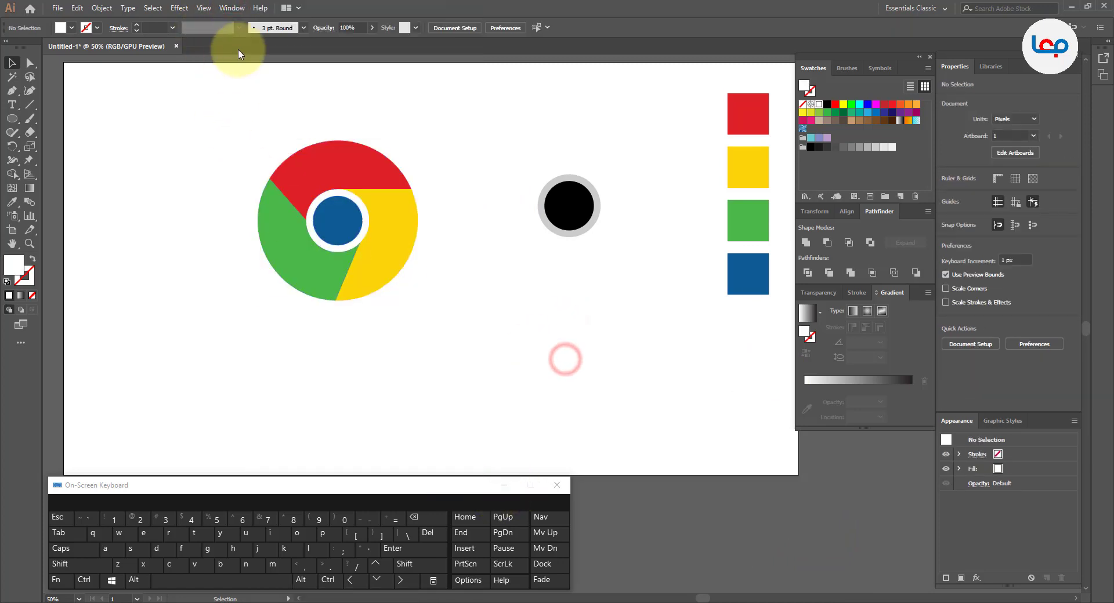
- Show the document's layer list and lock the coloured logo group in it
left_click(503, 485)
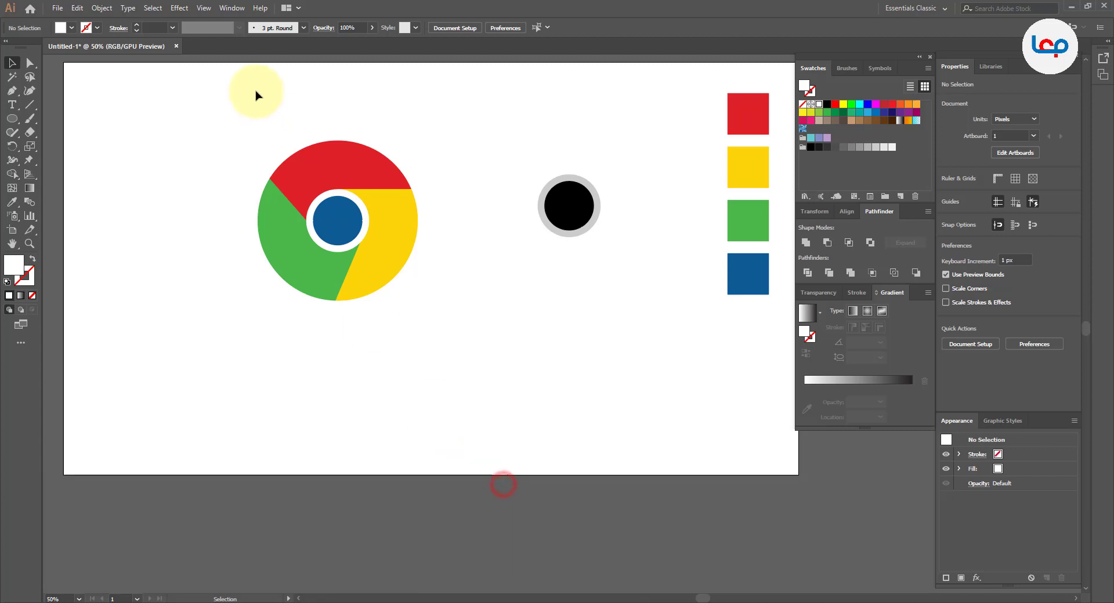
left_click(204, 7)
mouse_move(243, 12)
left_click(165, 274)
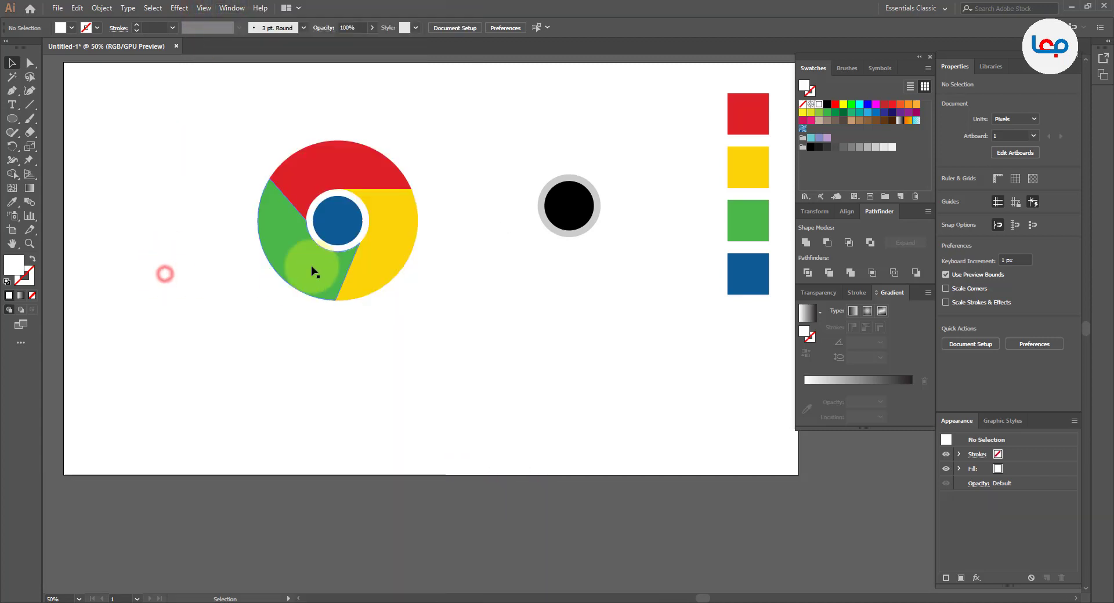
left_click(311, 267)
left_click(231, 8)
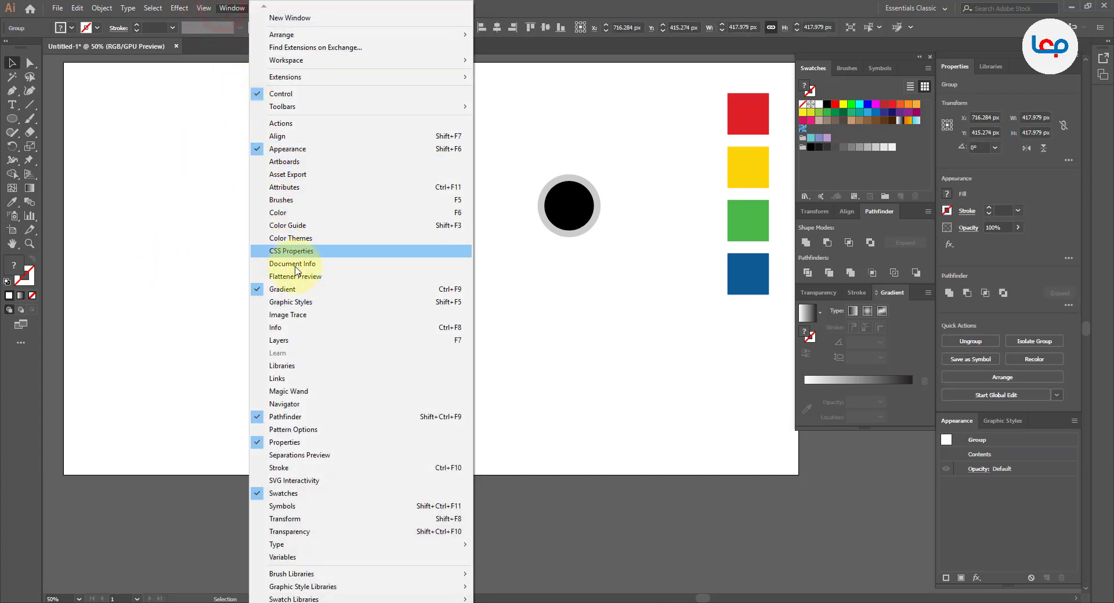
left_click(298, 339)
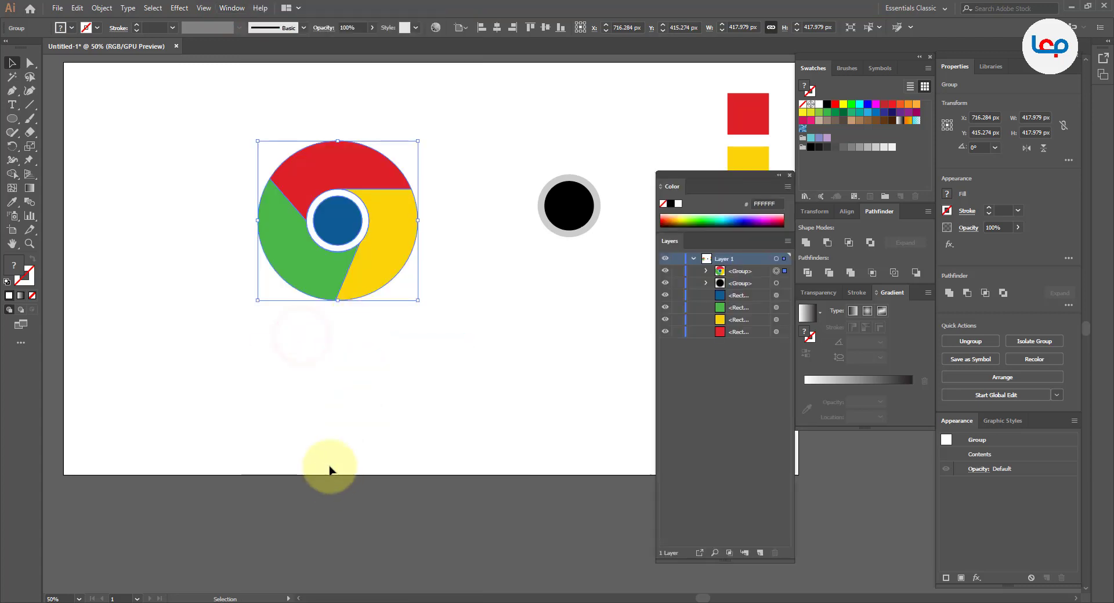
left_click(323, 602)
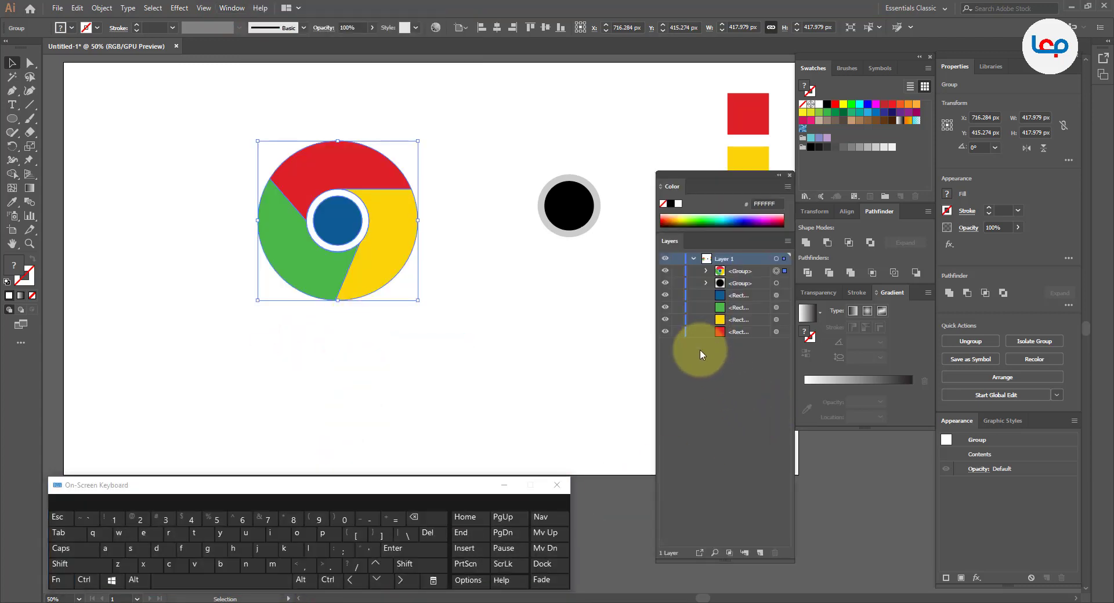
left_click(677, 271)
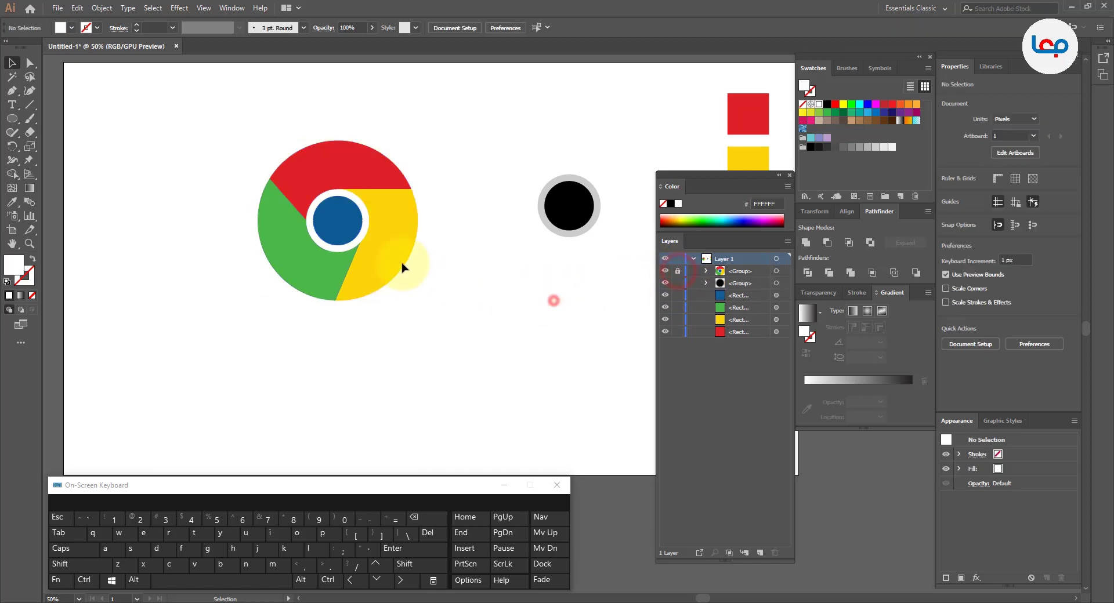
- Draw a closed triangle about 102 by 110 px with the Pen tool on the red segment, along its green border and ending at the white ring
scroll(314, 168, "up", 2)
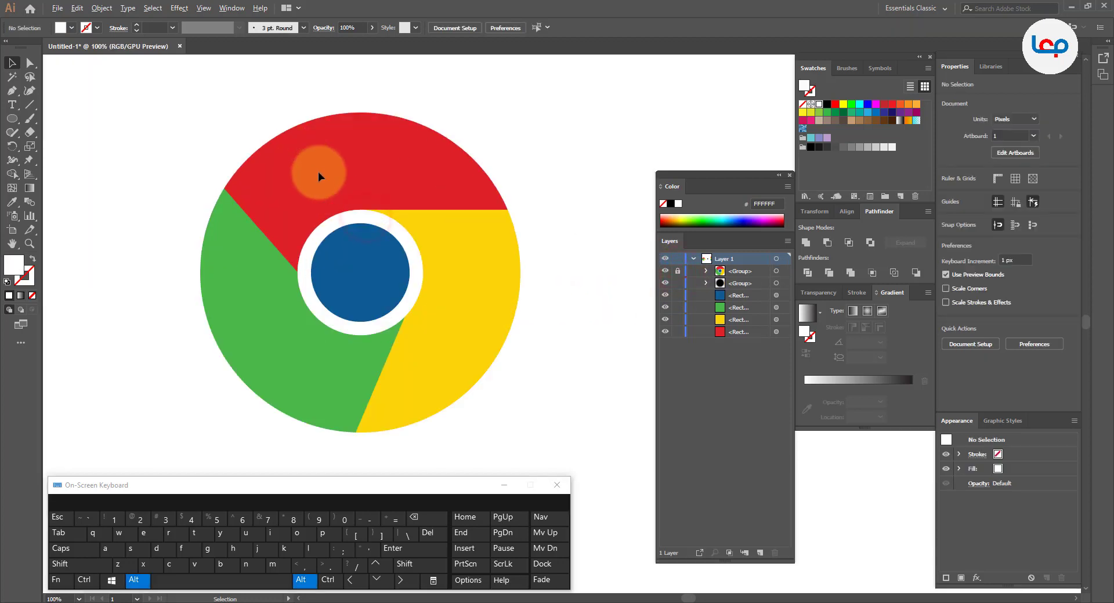
scroll(365, 215, "up", 1)
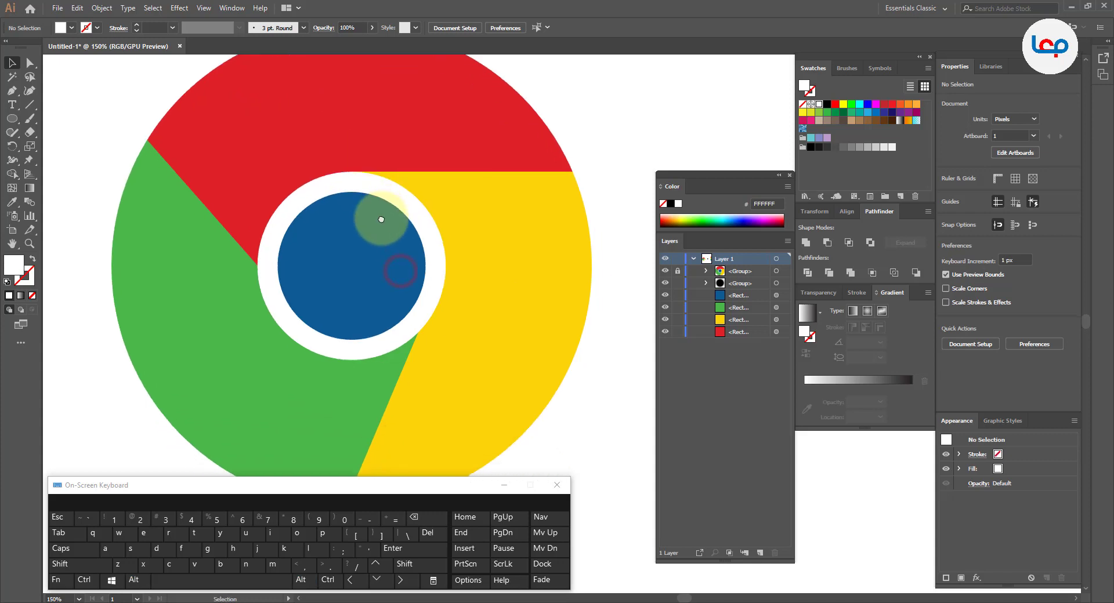
left_click(12, 90)
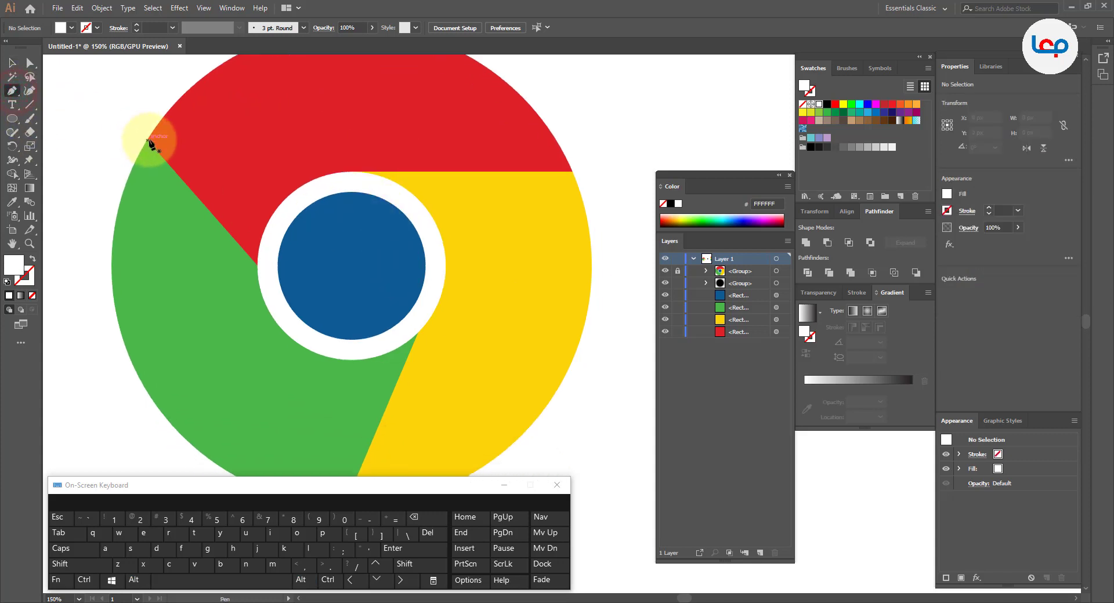
left_click(257, 266)
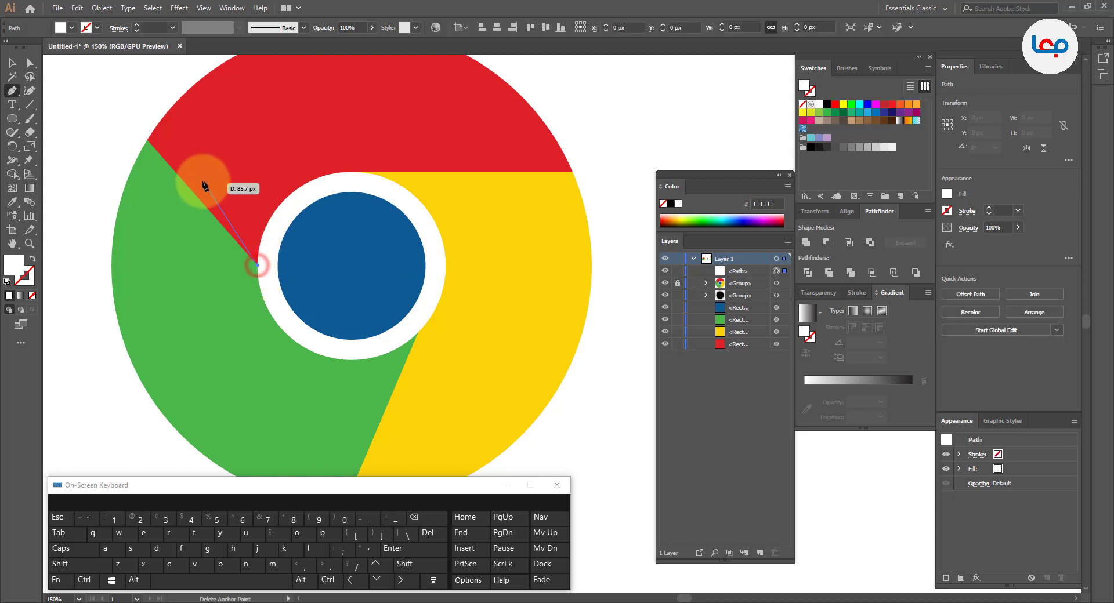
left_click(148, 140)
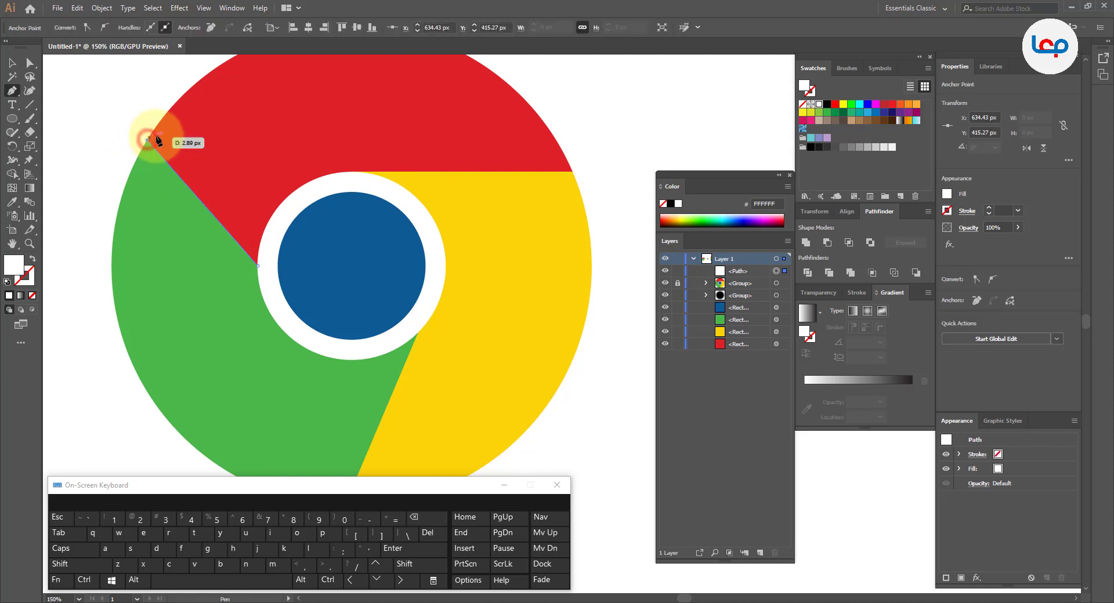
left_click(264, 231)
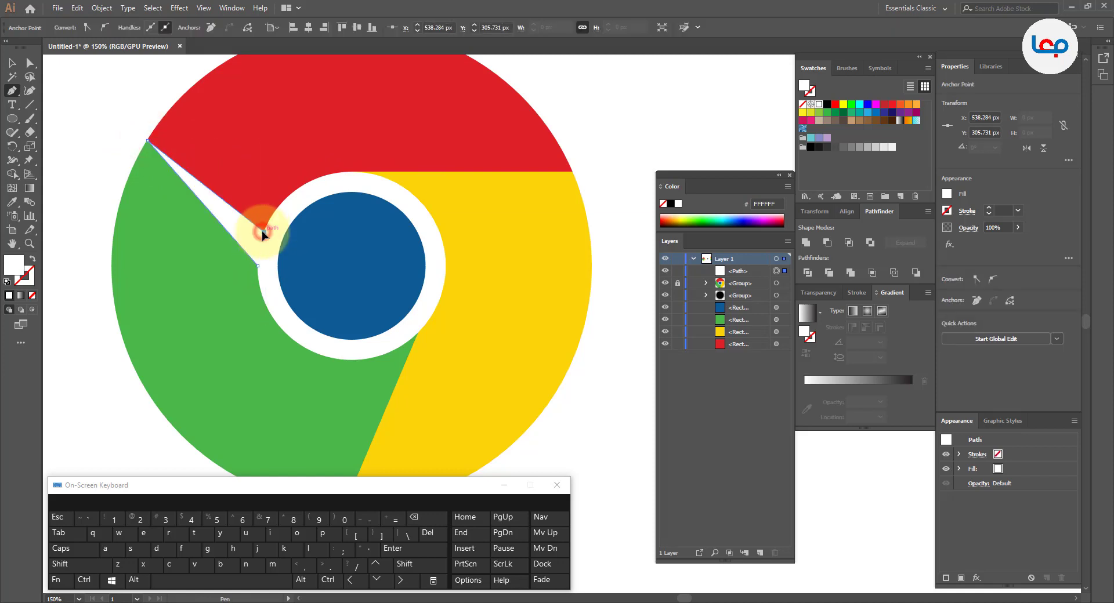
left_click(258, 266)
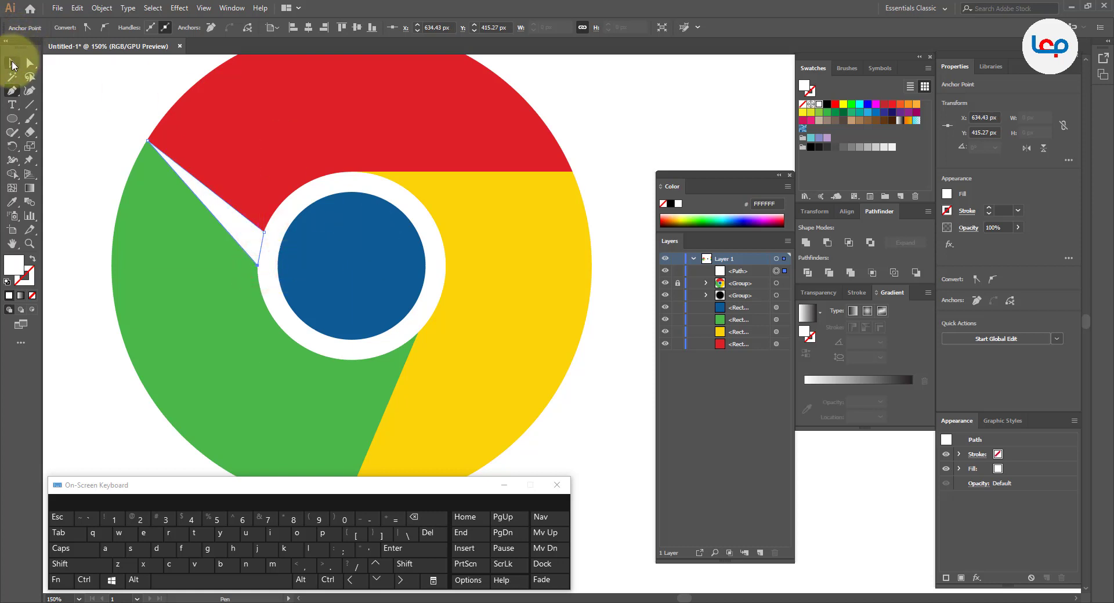
left_click(104, 117)
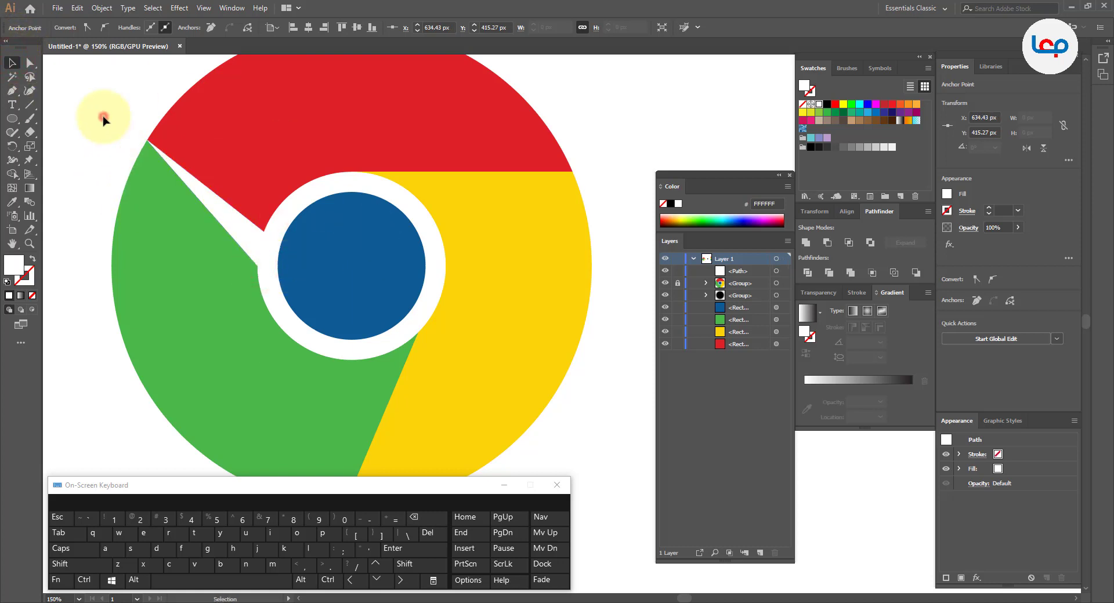
- Fill the triangle on the red segment with black and set its opacity to 10%
left_click(223, 210)
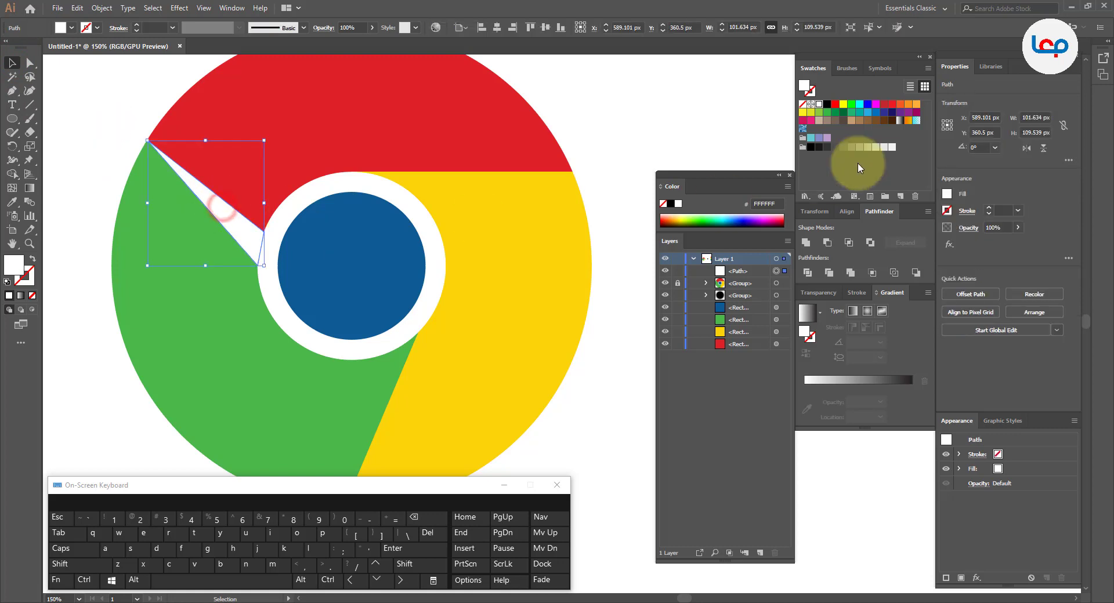
left_click(827, 105)
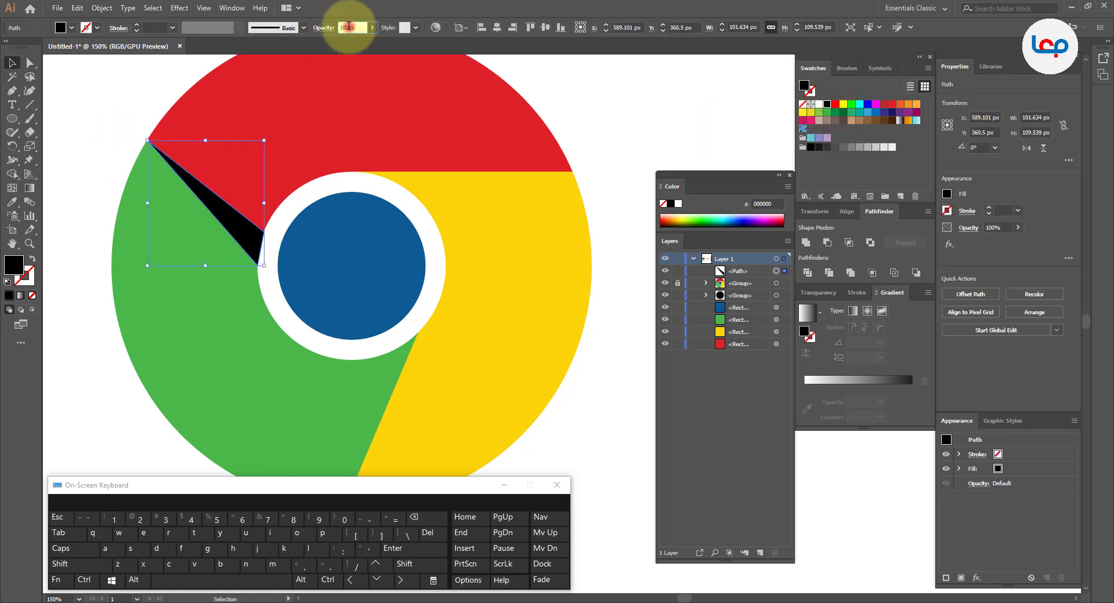
type("10")
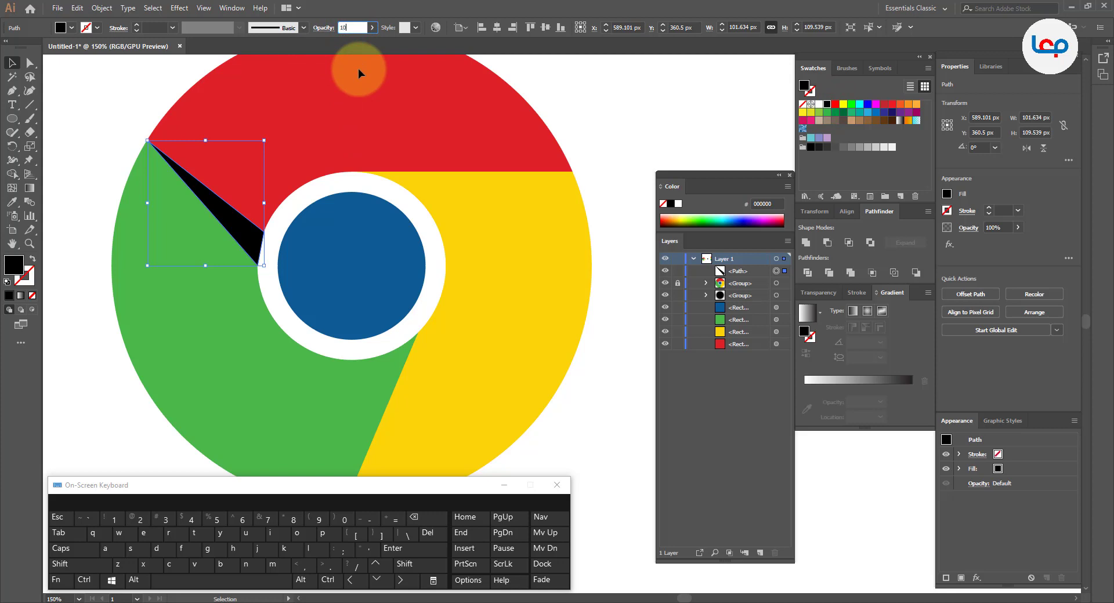
key("Return")
left_click(113, 123)
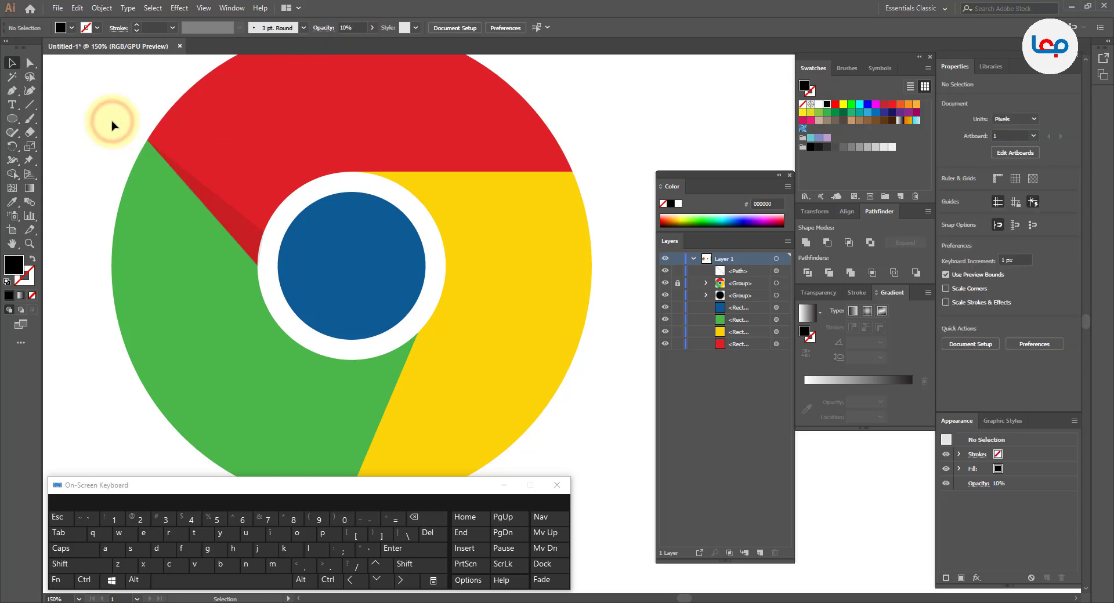
- Draw a thin closed Pen triangle about 196 by 18 px along the yellow segment's straight upper edge, from the white ring to the logo's outer edge
scroll(226, 209, "up", 3)
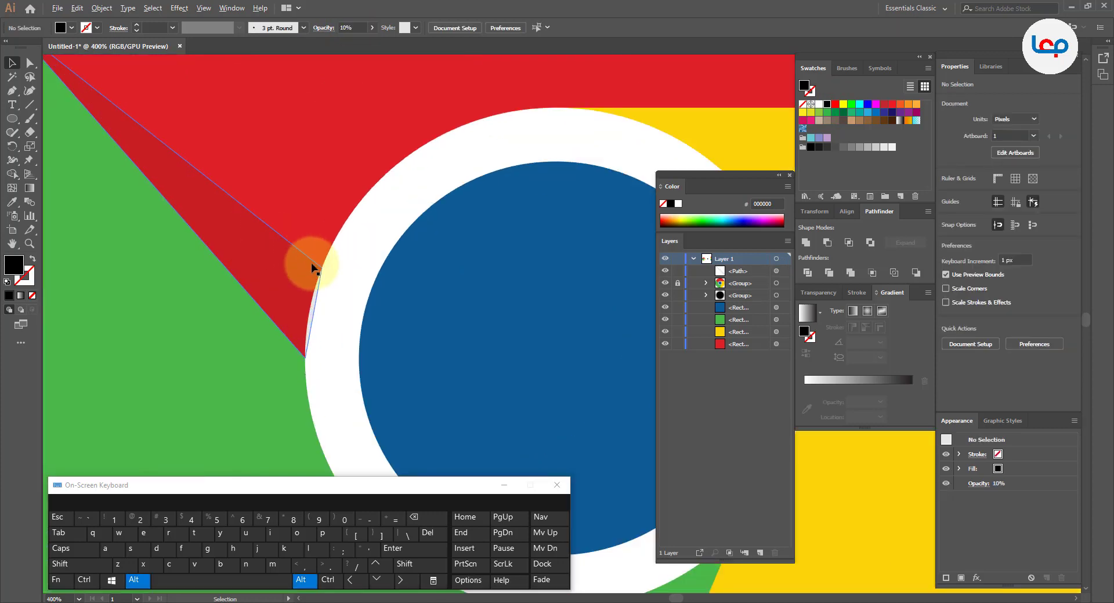
scroll(315, 281, "down", 3)
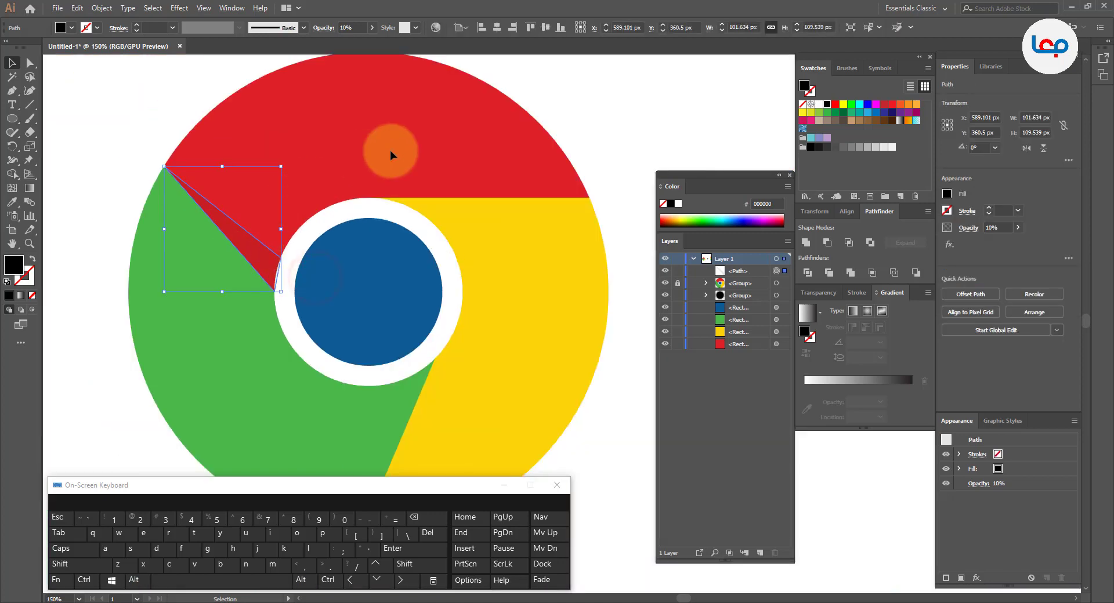
left_click(12, 91)
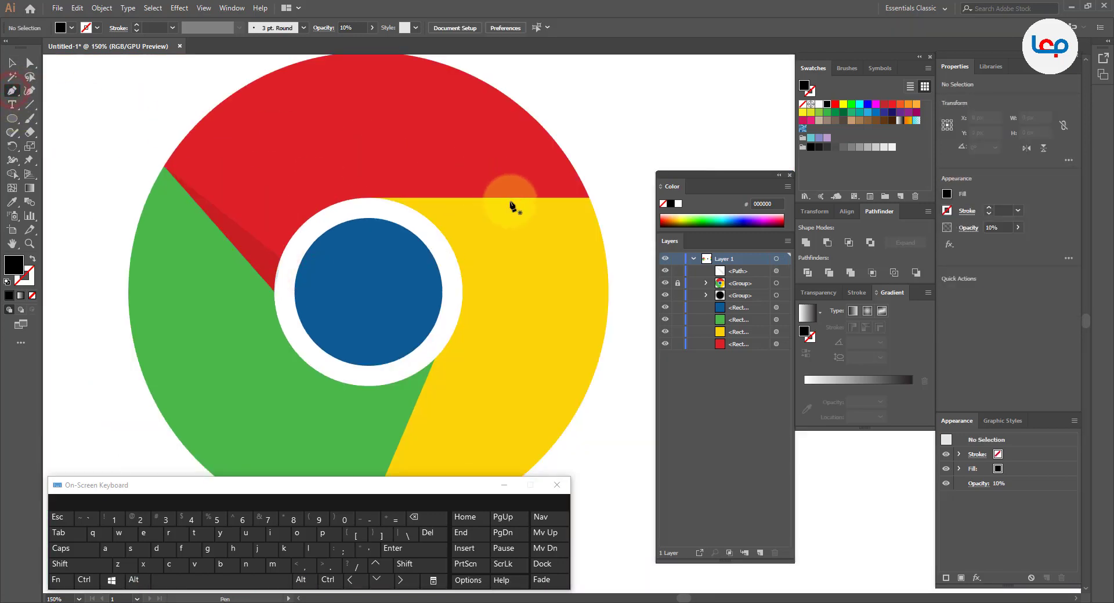
left_click(365, 199)
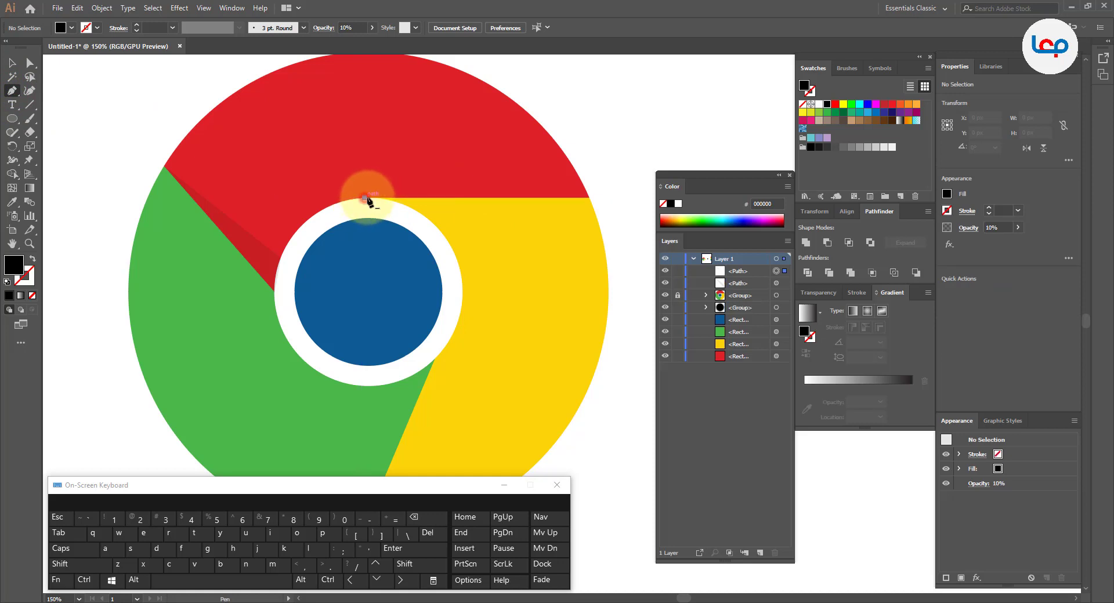
left_click(588, 198)
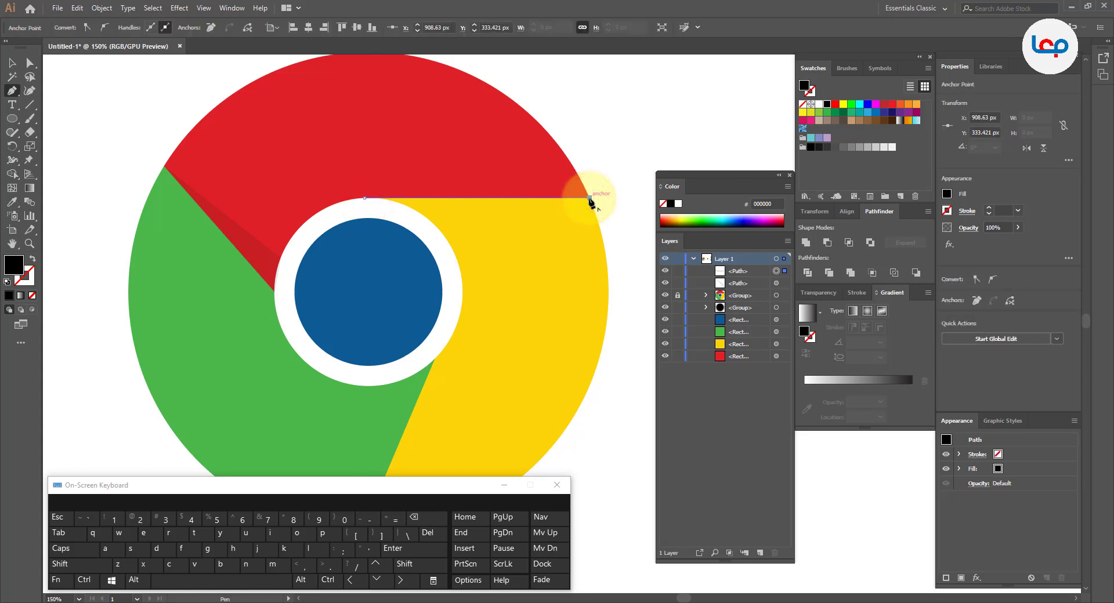
left_click_drag(590, 200, 567, 218)
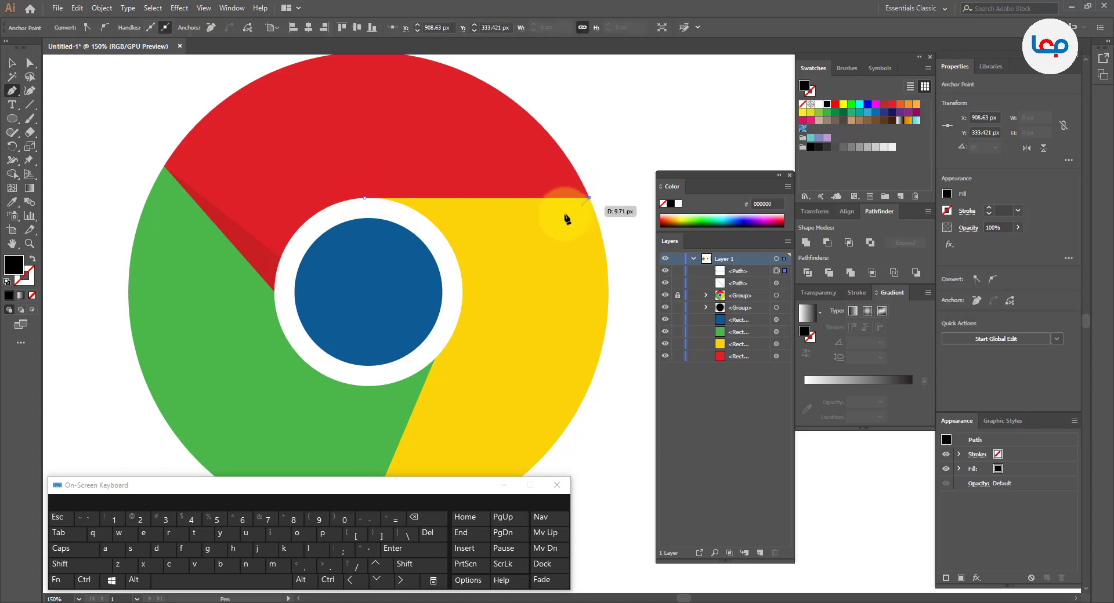
left_click(425, 219)
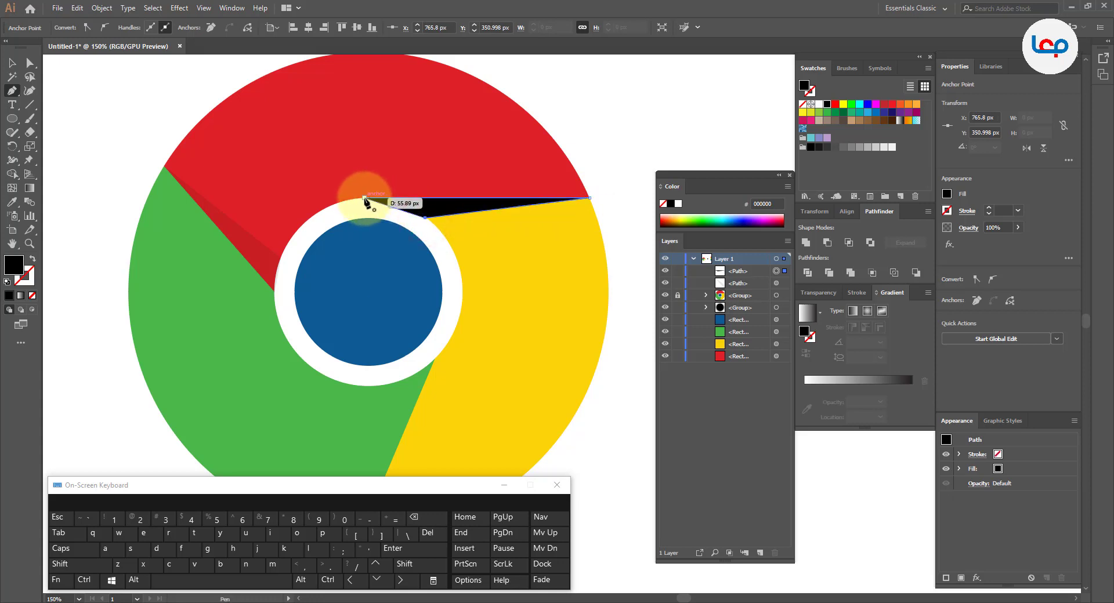
left_click(364, 200)
left_click(12, 62)
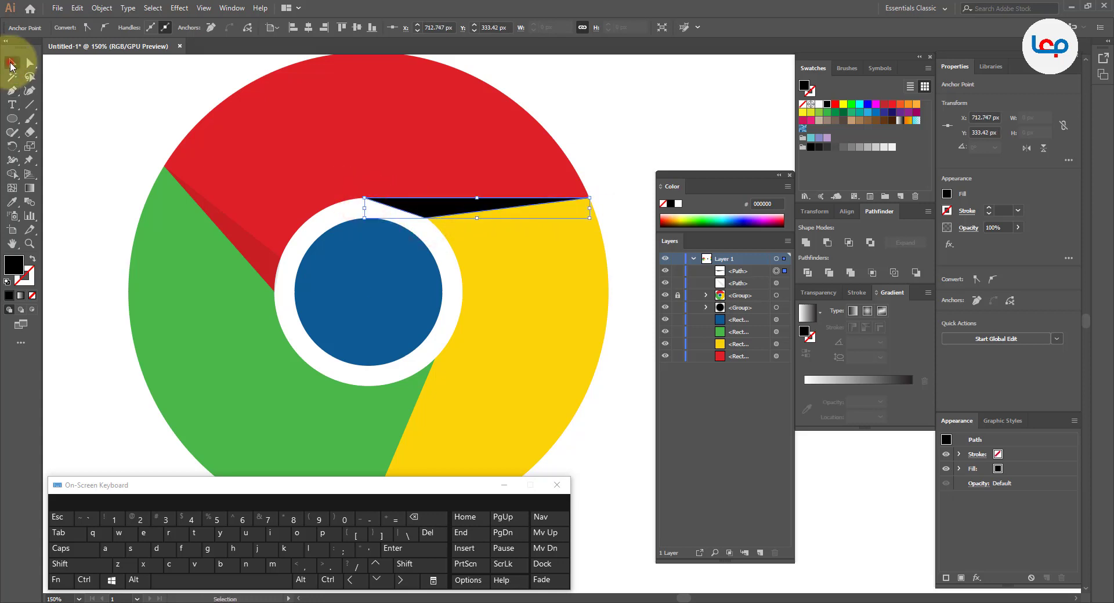
left_click(115, 80)
- Set the opacity of the black triangle on the yellow segment to 10%
left_click(455, 199)
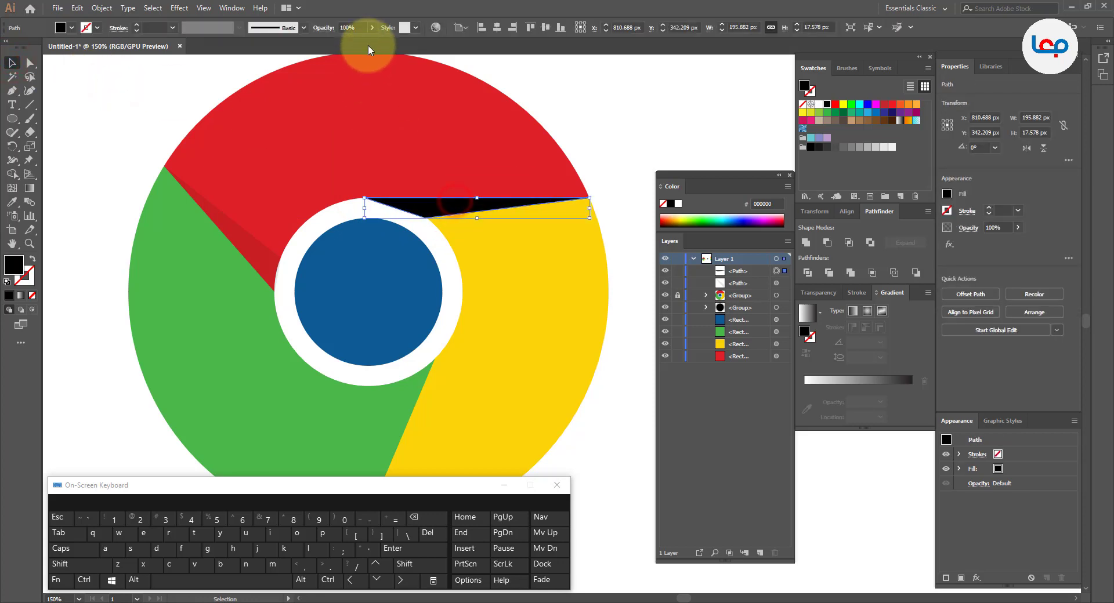
type("1")
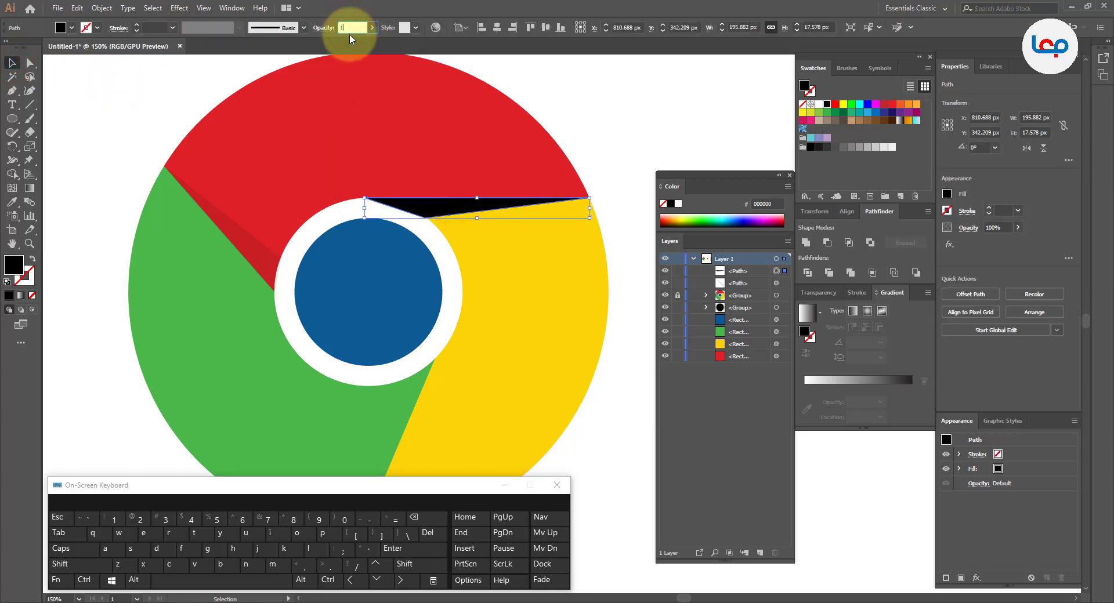
type("0")
key("Return")
left_click(625, 129)
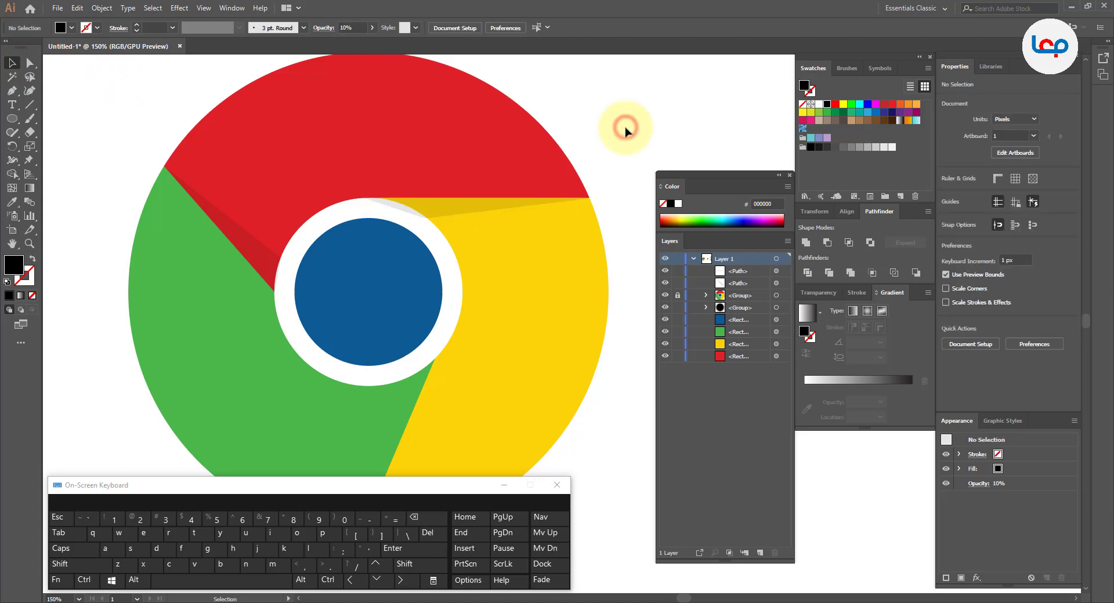
- Draw a closed Pen triangle about 64 by 151 px on the green segment, along its yellow border from the white ring to the logo's lowest point
scroll(455, 117, "down", 2, "alt")
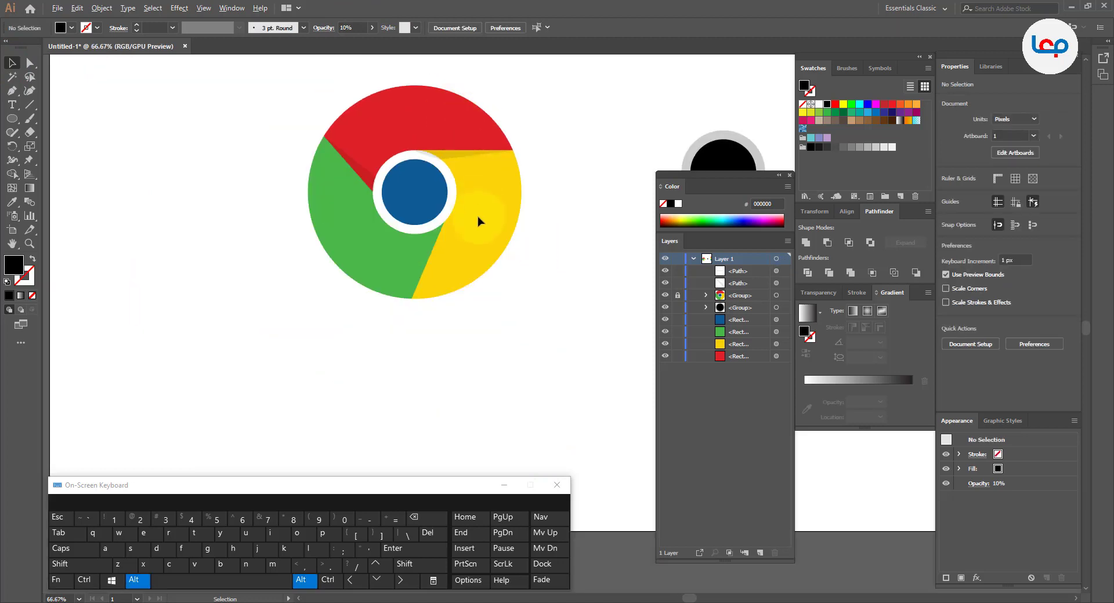
scroll(471, 220, "up", 2, "alt")
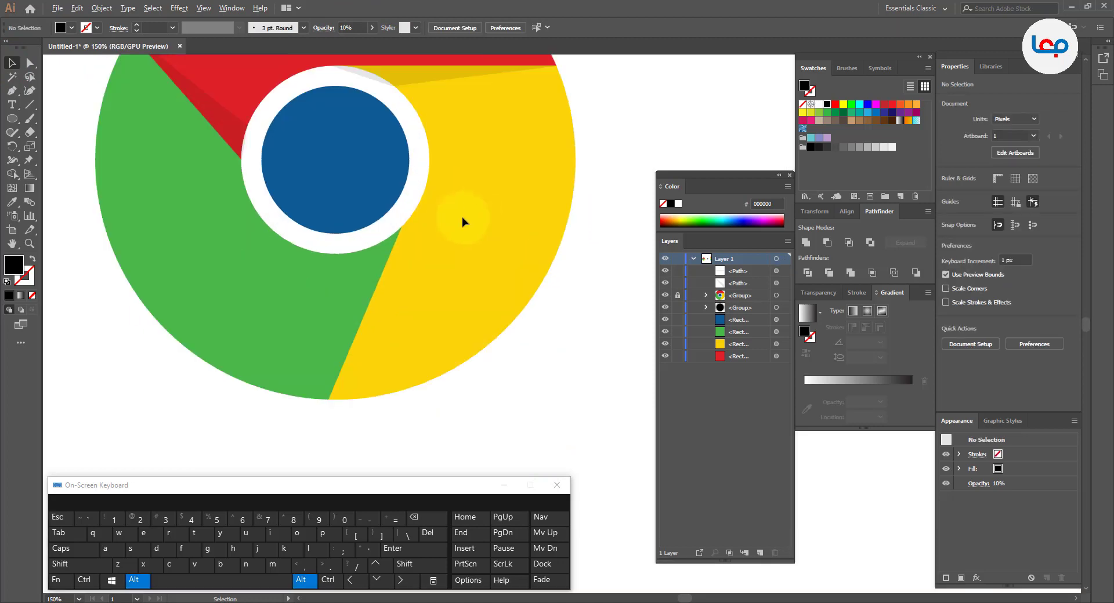
left_click(12, 91)
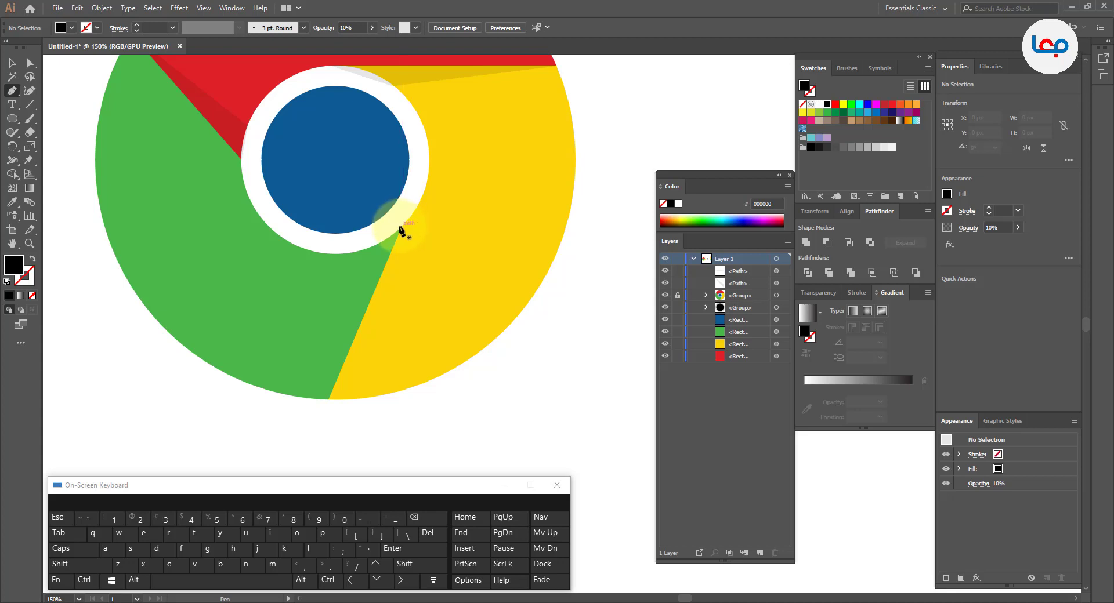
left_click(401, 225)
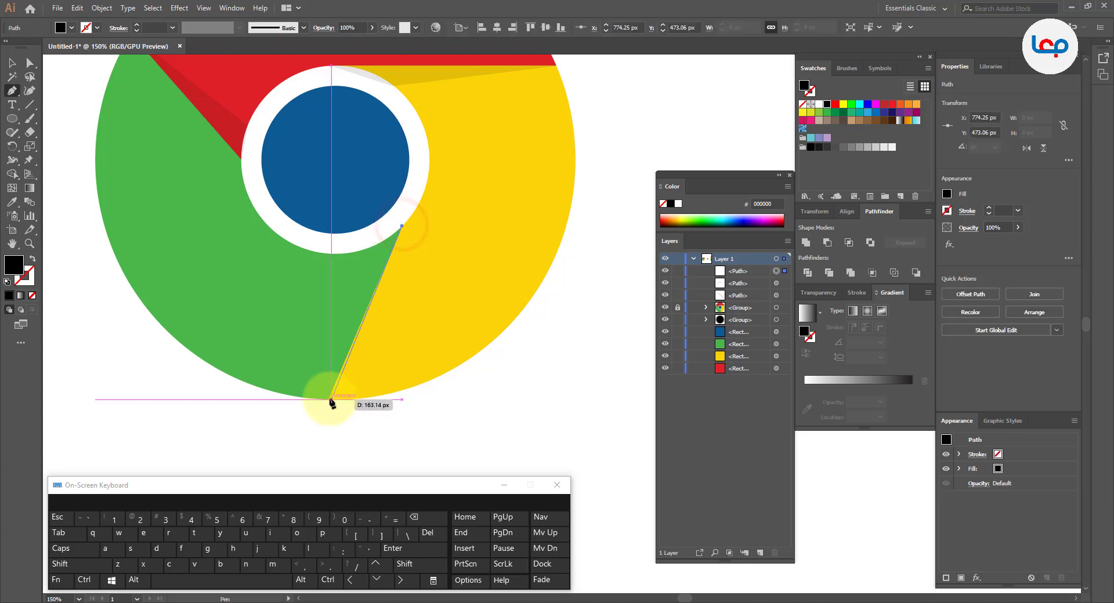
left_click(328, 399)
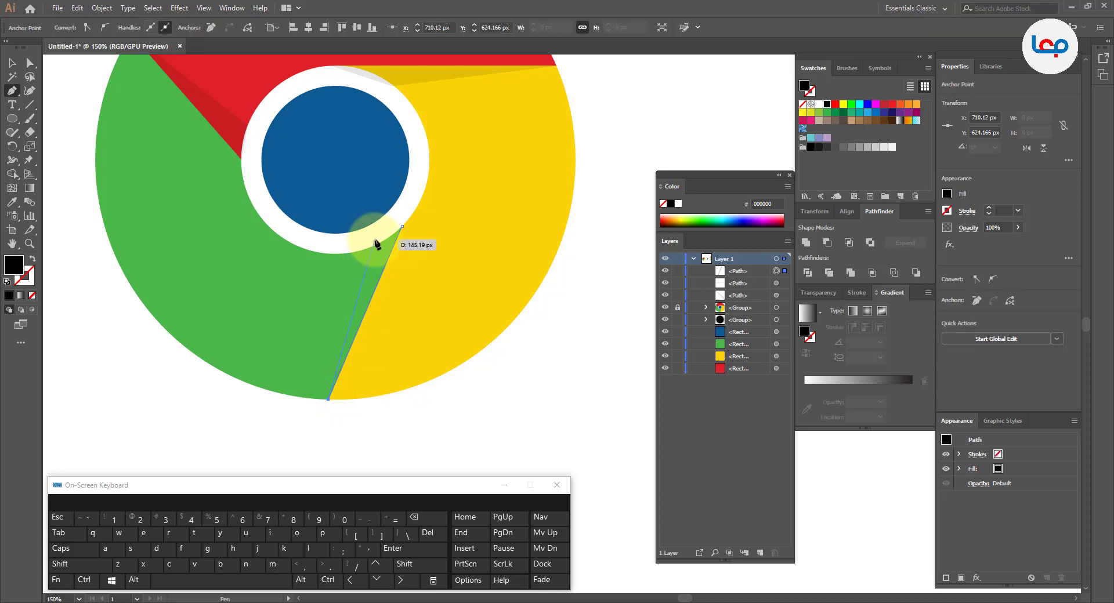
left_click(375, 240)
left_click(401, 226)
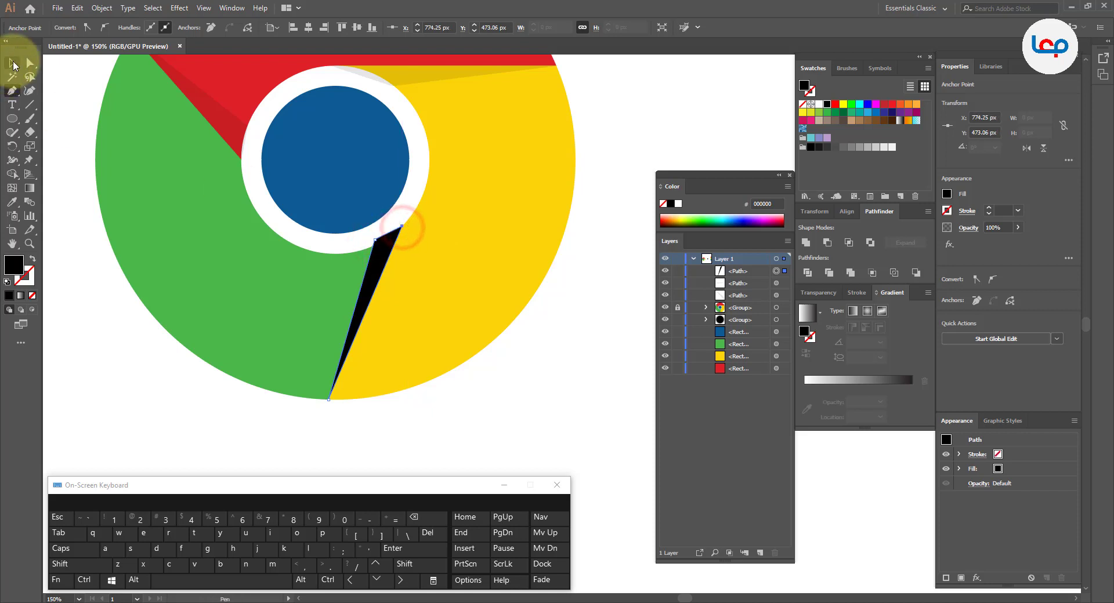
left_click(13, 65)
left_click(544, 335)
- Set the opacity of the black triangle on the green segment to 10%
left_click(377, 268)
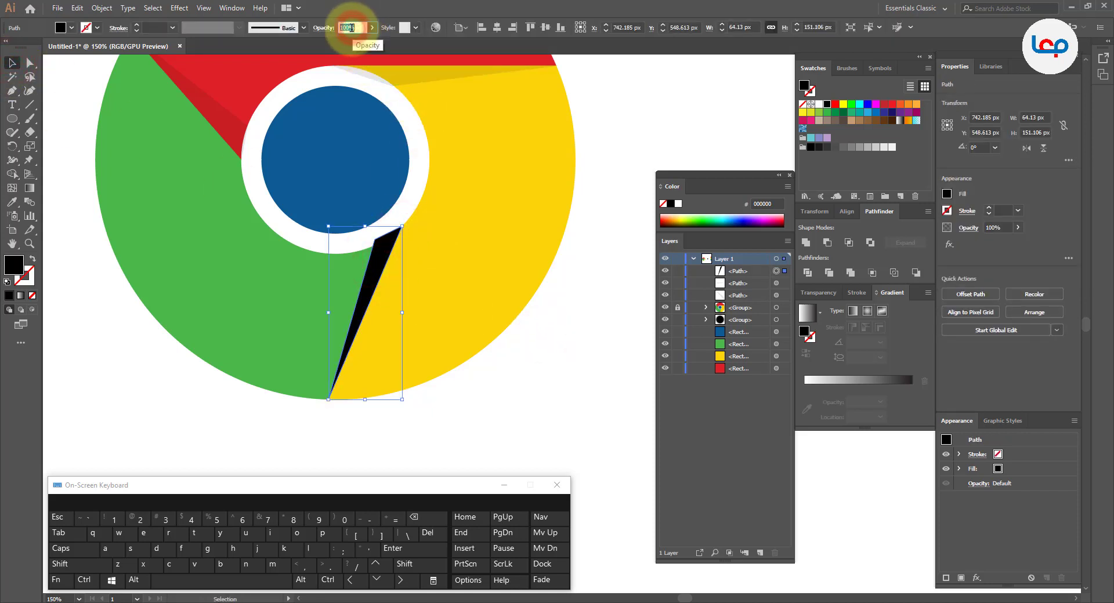
key("Return")
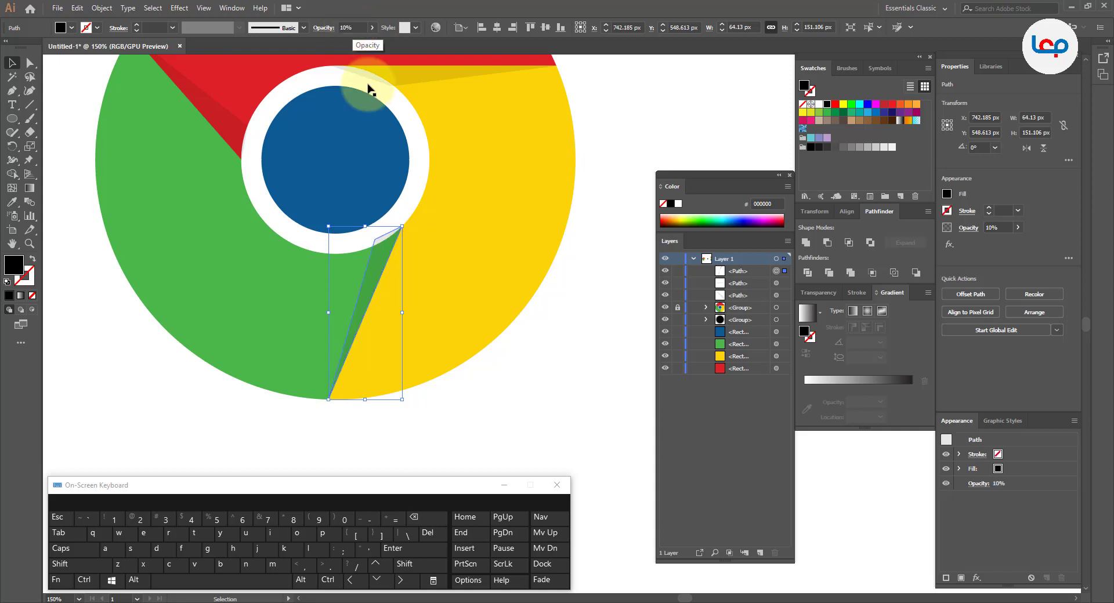
left_click(542, 427)
- Move the lower corner anchor of the yellow segment's shadow triangle to about X 763 px, Y 349 px, beside the white ring's edge
scroll(304, 352, "down", 1)
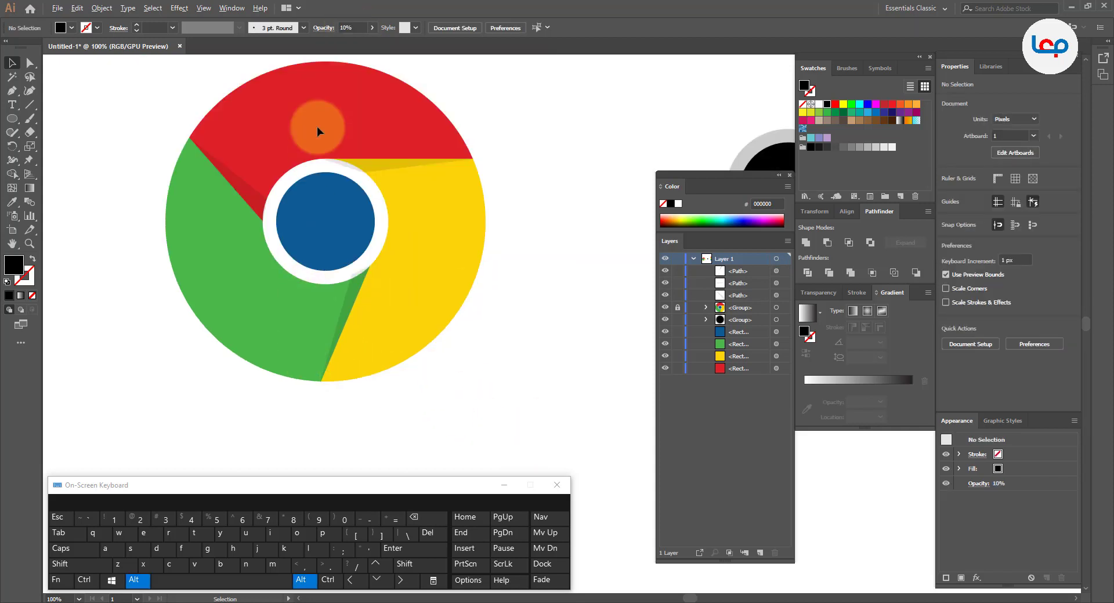
scroll(317, 126, "up", 1)
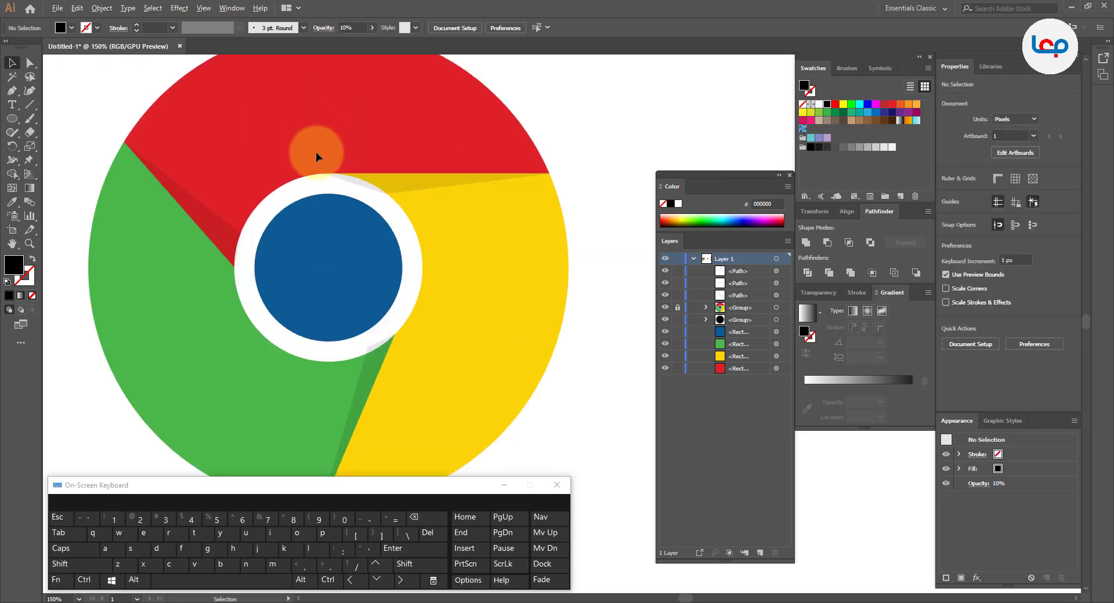
left_click(383, 196)
left_click(30, 62)
scroll(395, 188, "up", 3)
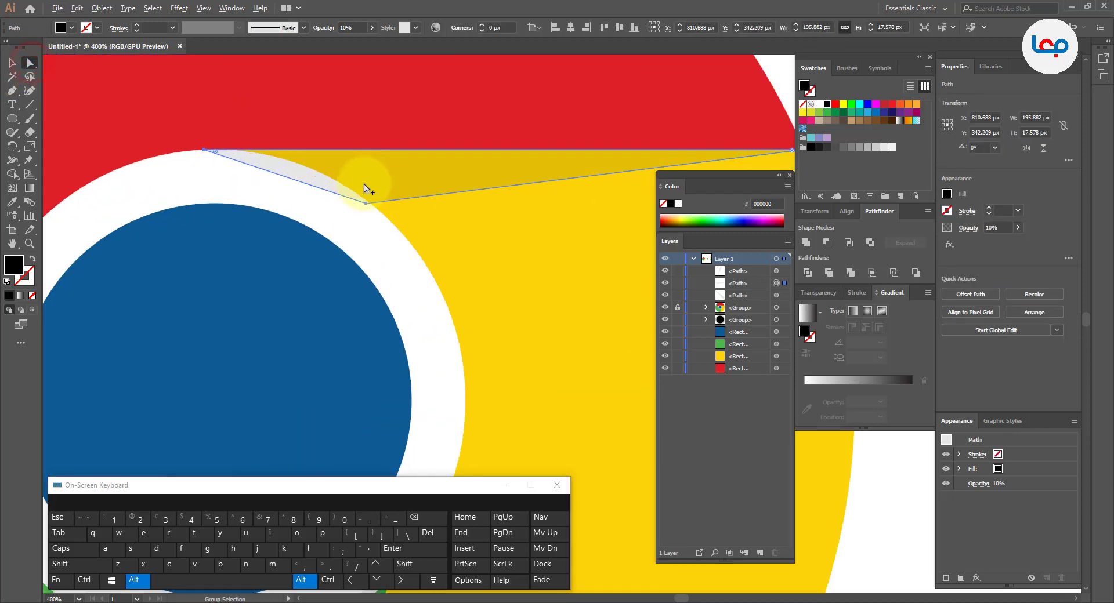
left_click_drag(365, 203, 366, 193)
scroll(365, 195, "down", 3)
left_click(550, 200)
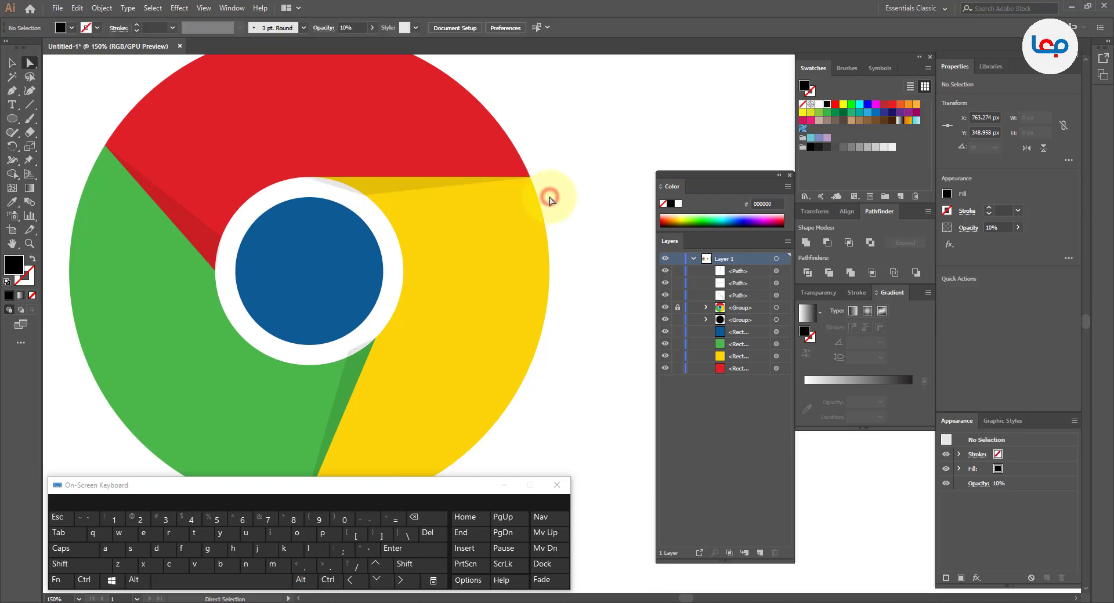
- Move the anchor of the red segment's shadow triangle beside the white ring to about X 639 px, Y 388 px
scroll(168, 238, "up", 3)
left_click(284, 249)
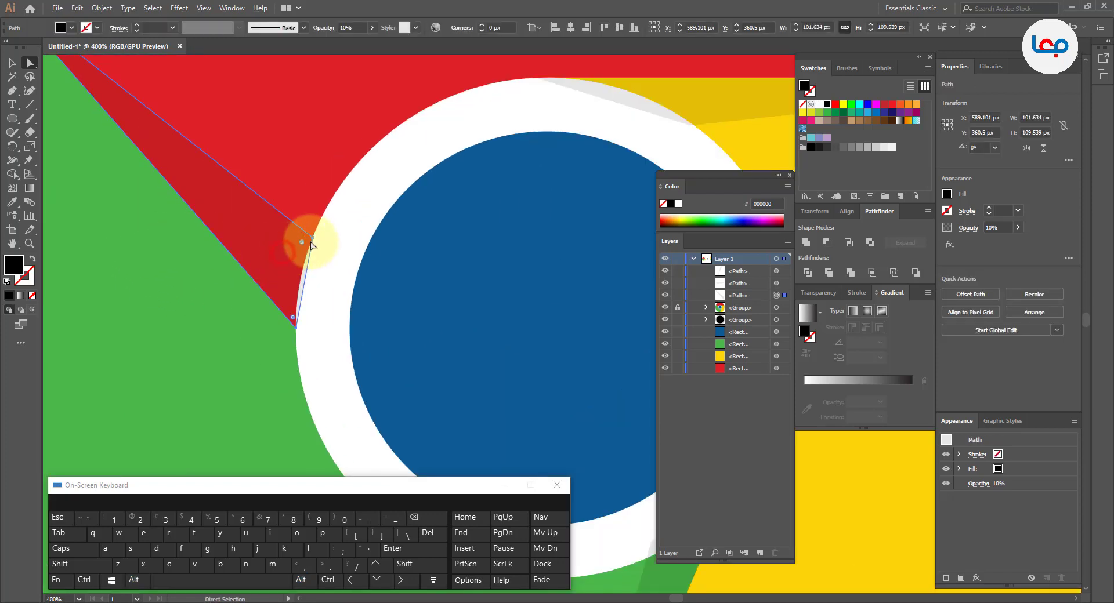
left_click(313, 239)
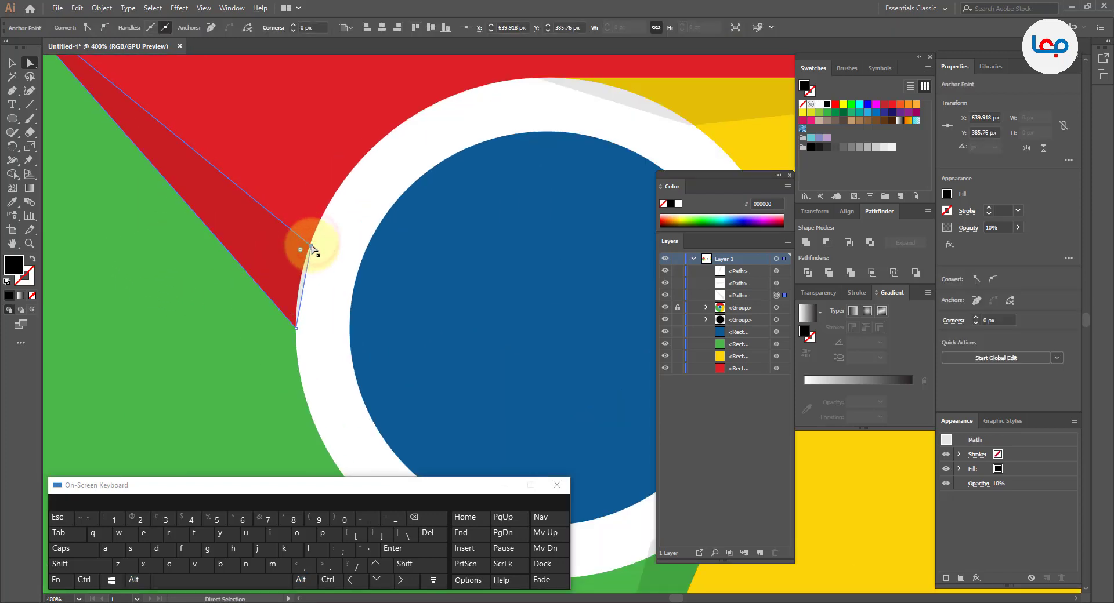
scroll(313, 243, "down", 2)
scroll(304, 247, "up", 2)
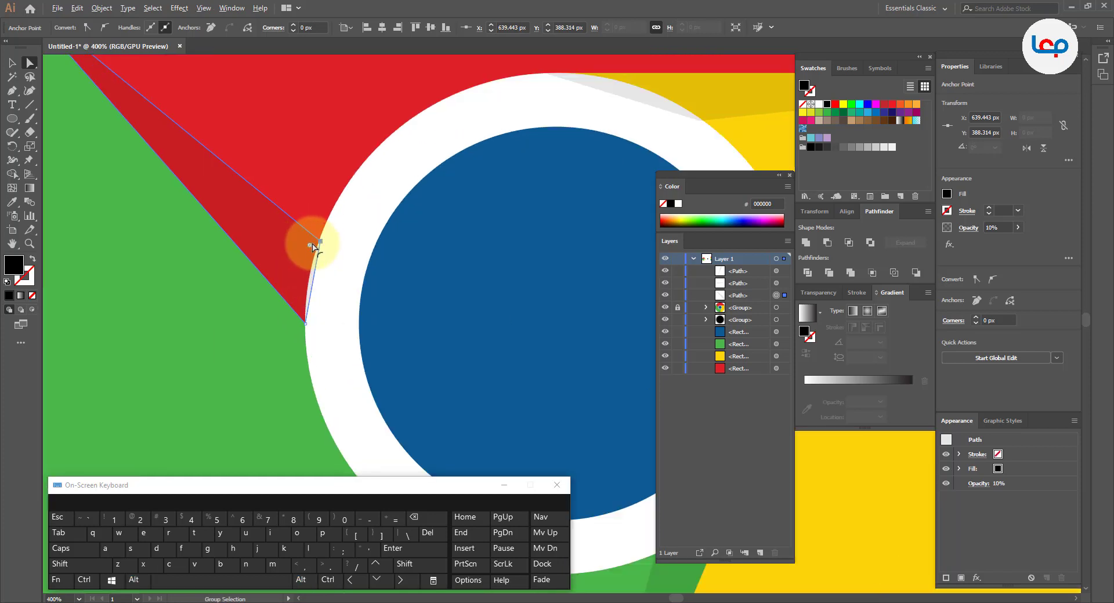
left_click_drag(319, 243, 322, 251)
scroll(322, 251, "down", 4)
key("ctrl+shift+a")
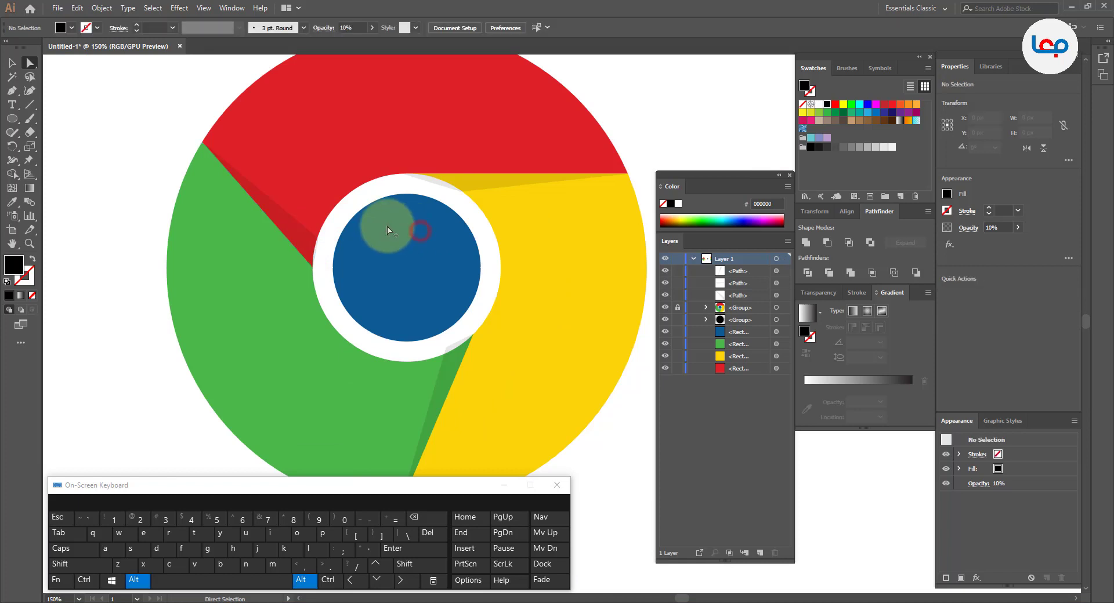
- Recolour the spare black circle inside the grey ring with the blue sampled from the logo's centre circle
key("alt")
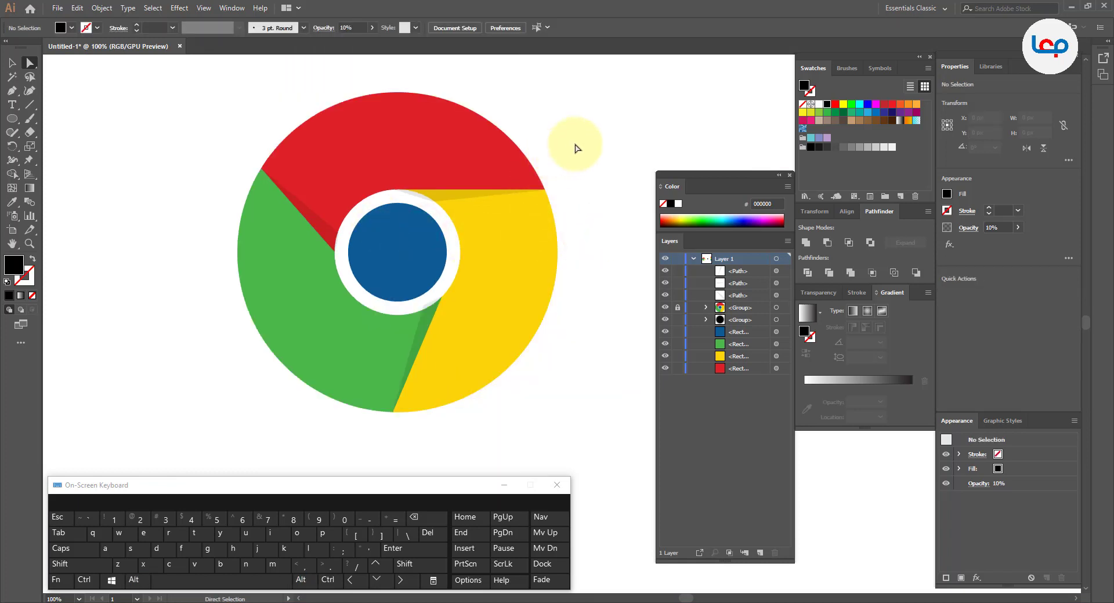
scroll(174, 276, "down", 1)
scroll(194, 279, "down", 1)
scroll(301, 263, "up", 1)
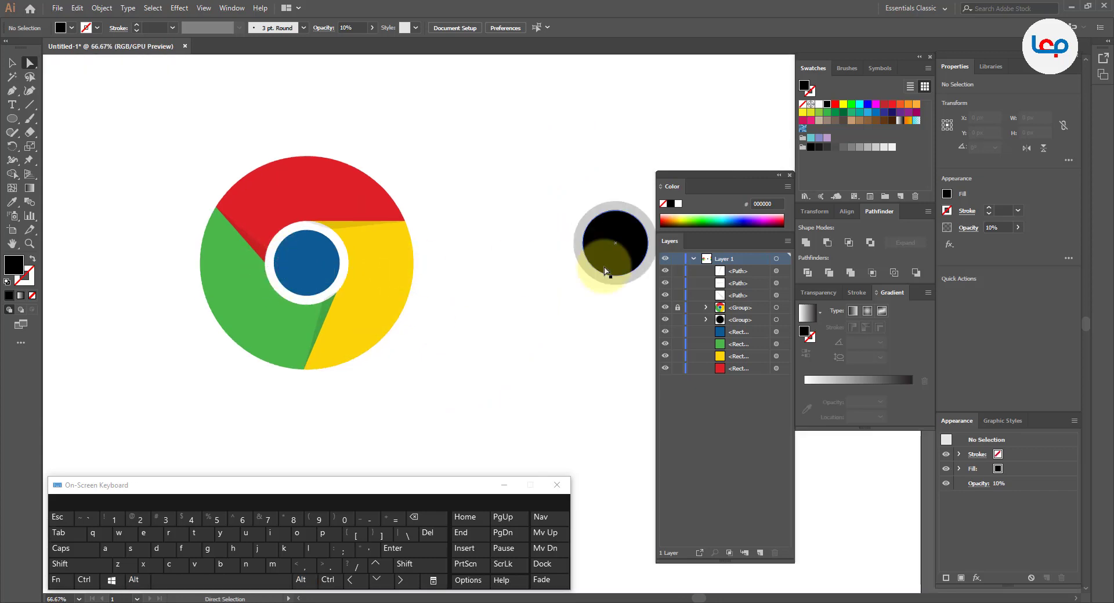
left_click_drag(605, 272, 516, 301)
key("ctrl+z")
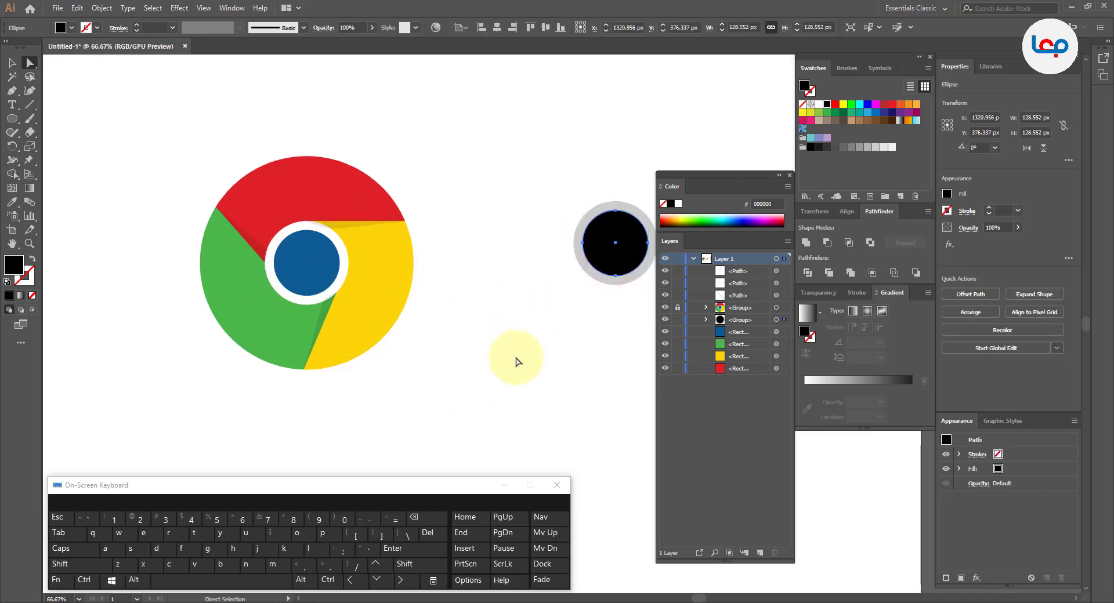
left_click(11, 202)
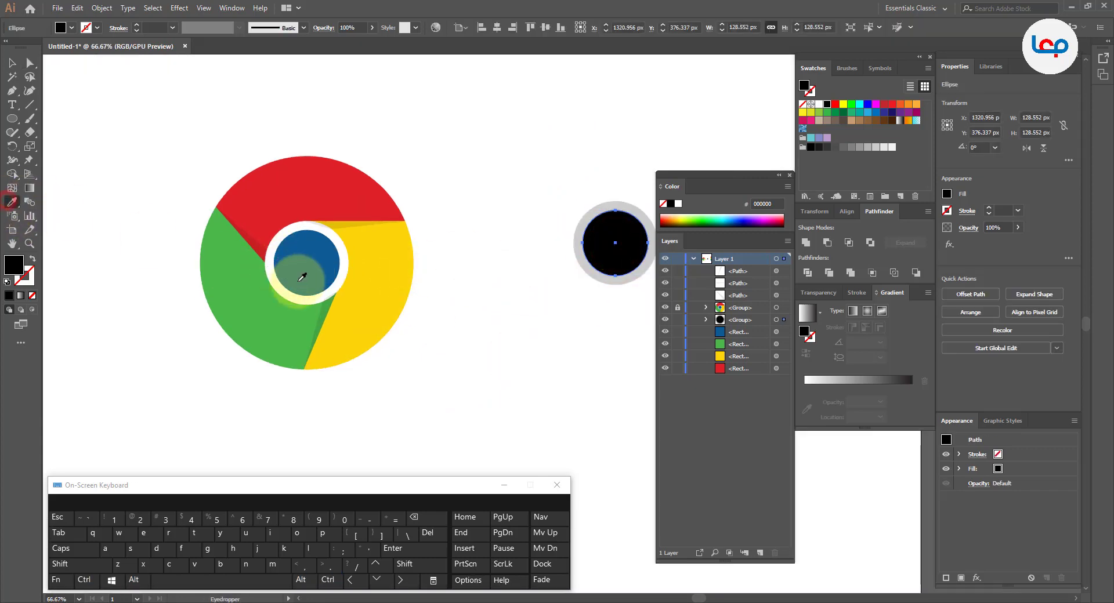
left_click(302, 277)
left_click(11, 63)
left_click(357, 106)
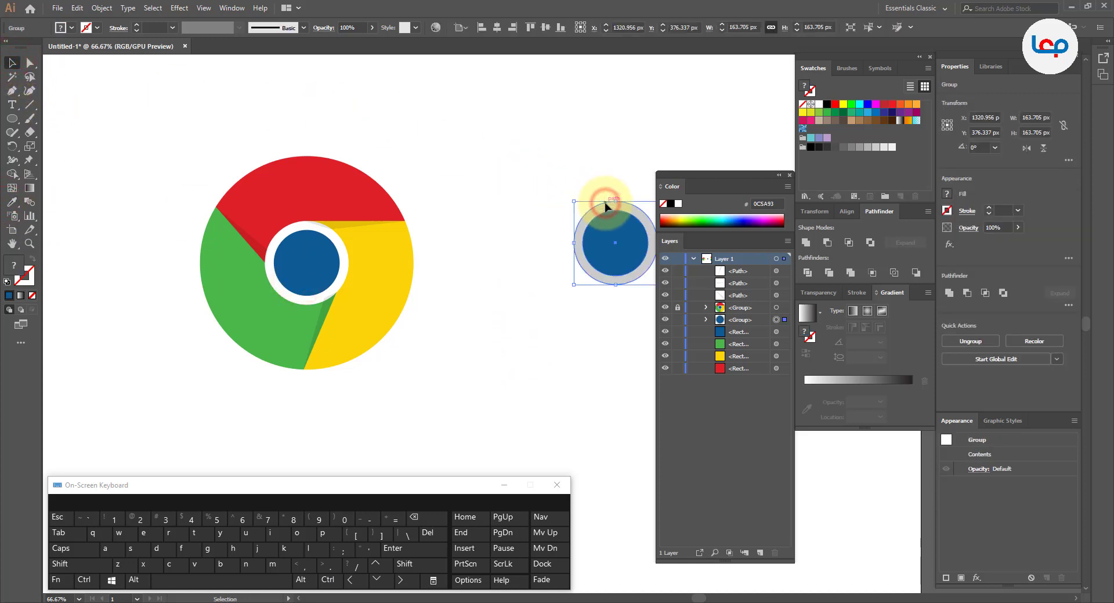
left_click(529, 210)
left_click(445, 297)
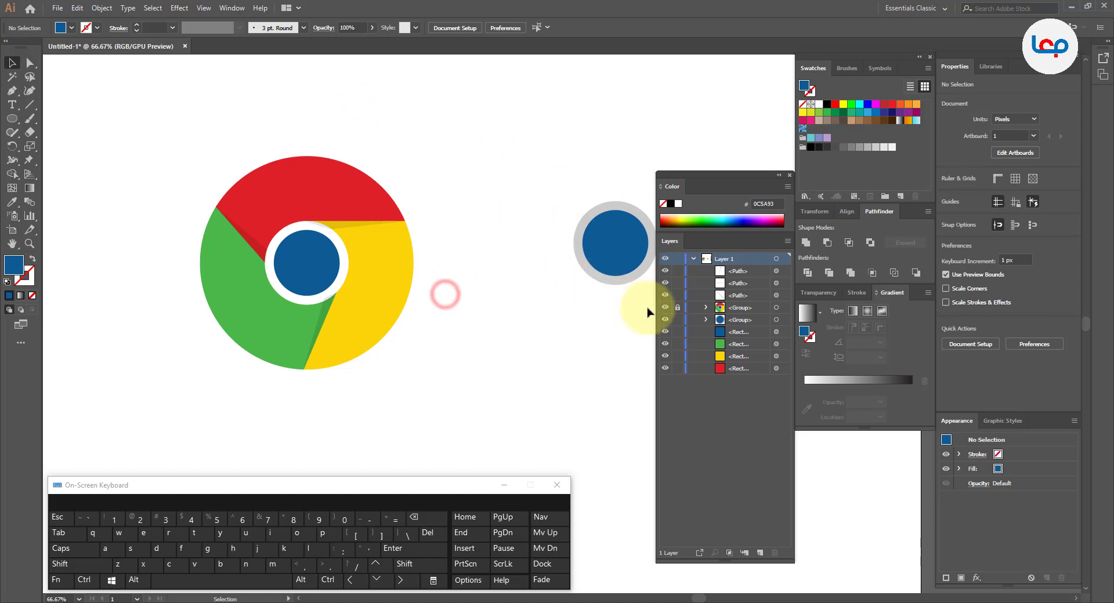
- Unlock the logo group and ungroup it
left_click(677, 309)
left_click(522, 312)
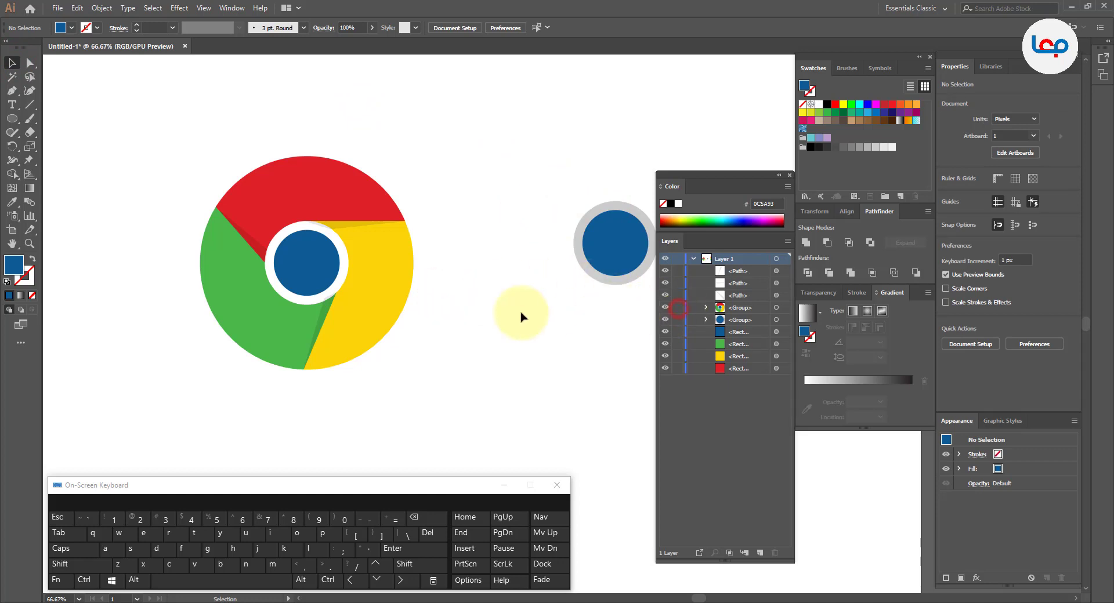
left_click(341, 260)
right_click(335, 253)
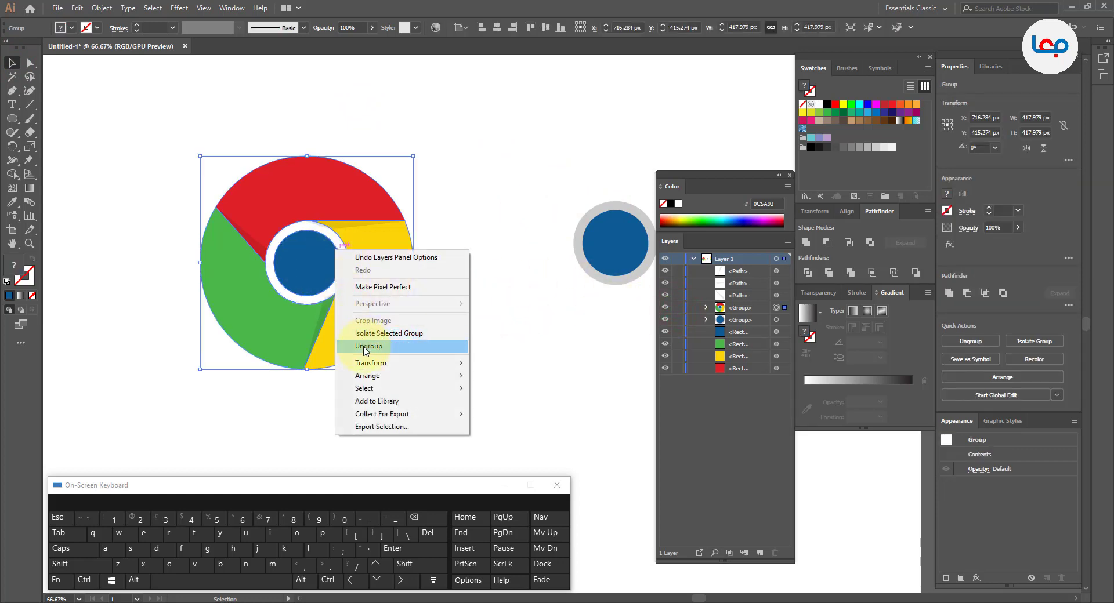
left_click(369, 346)
left_click(490, 321)
- Bring the blue centre circle and the white ring to the front, above the shadow triangles
left_click(328, 253)
scroll(328, 251, "up", 2)
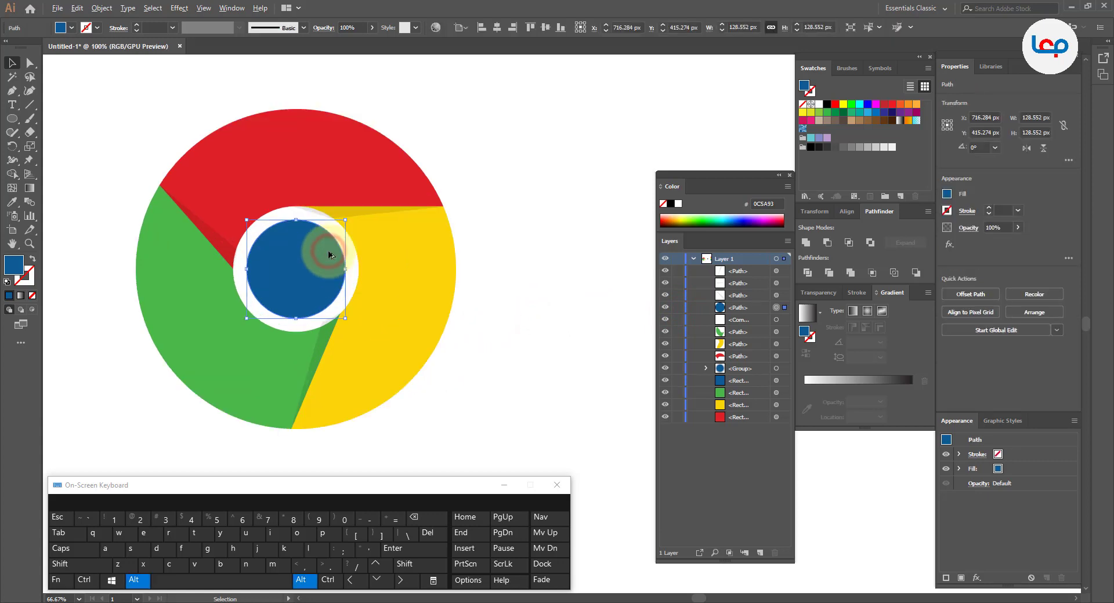
left_click(363, 254, "shift")
right_click(364, 253)
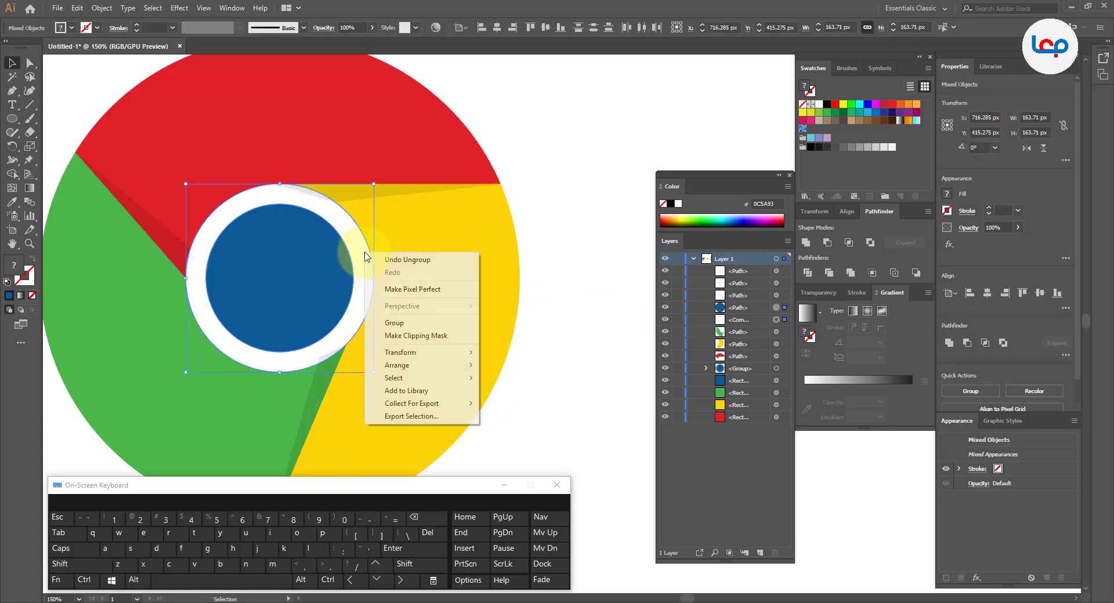
mouse_move(422, 365)
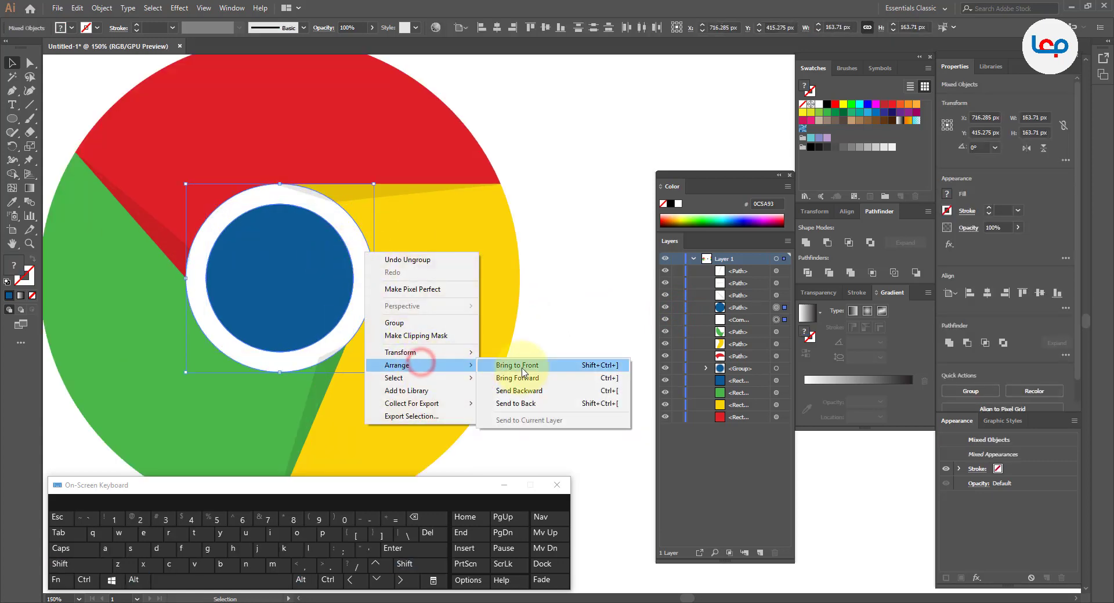
left_click(521, 365)
scroll(391, 276, "down", 2)
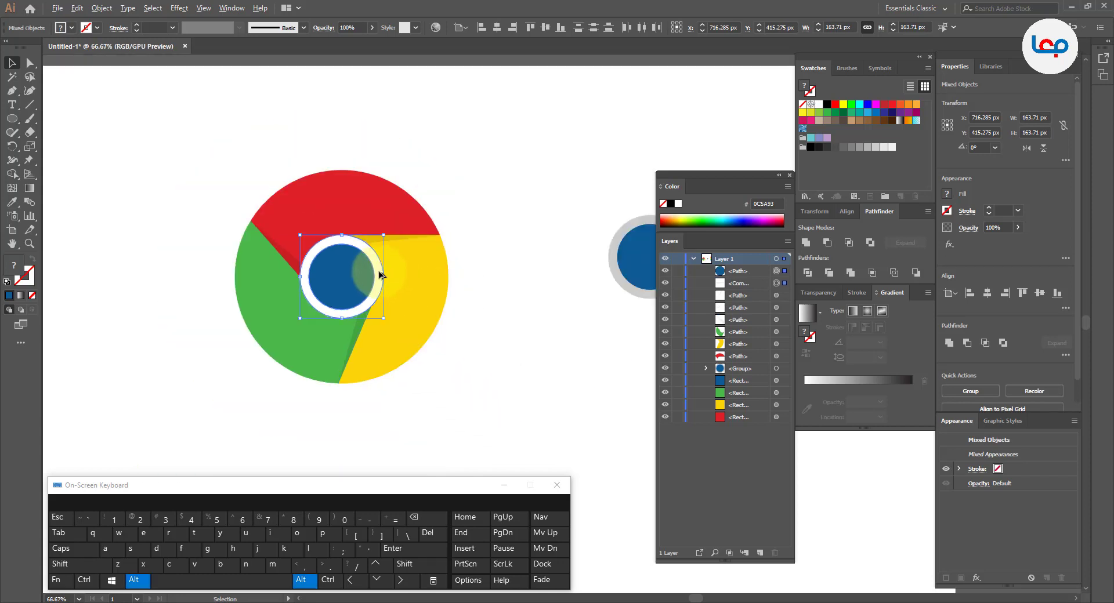
left_click(498, 303)
left_click(484, 176)
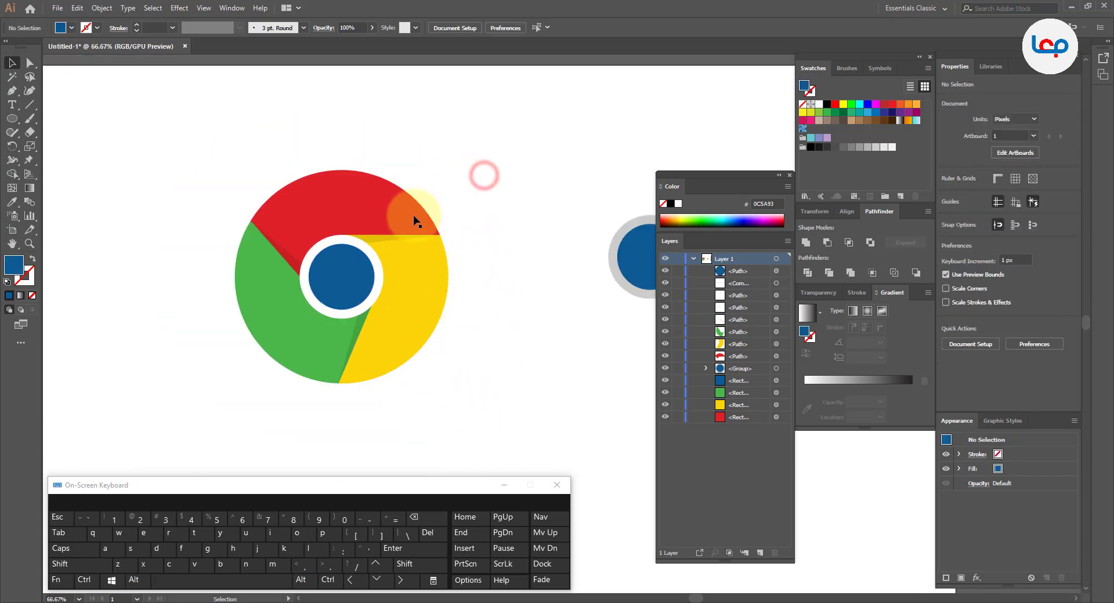
- Delete the spare blue circle group and the four colour sample squares beside the logo
scroll(406, 211, "down", 2)
left_click_drag(502, 181, 641, 348)
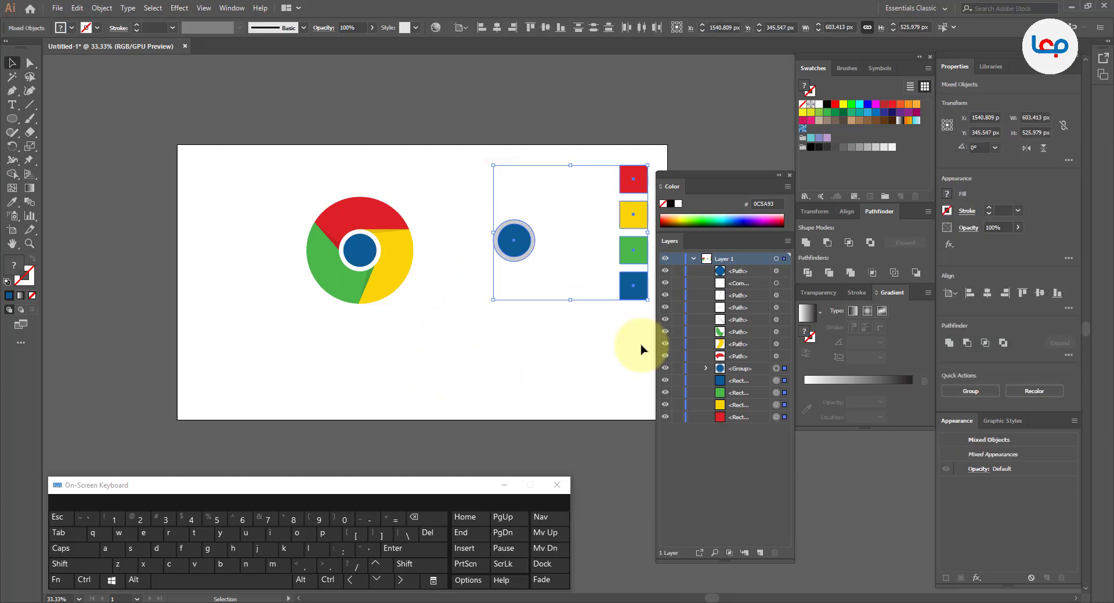
key("Delete")
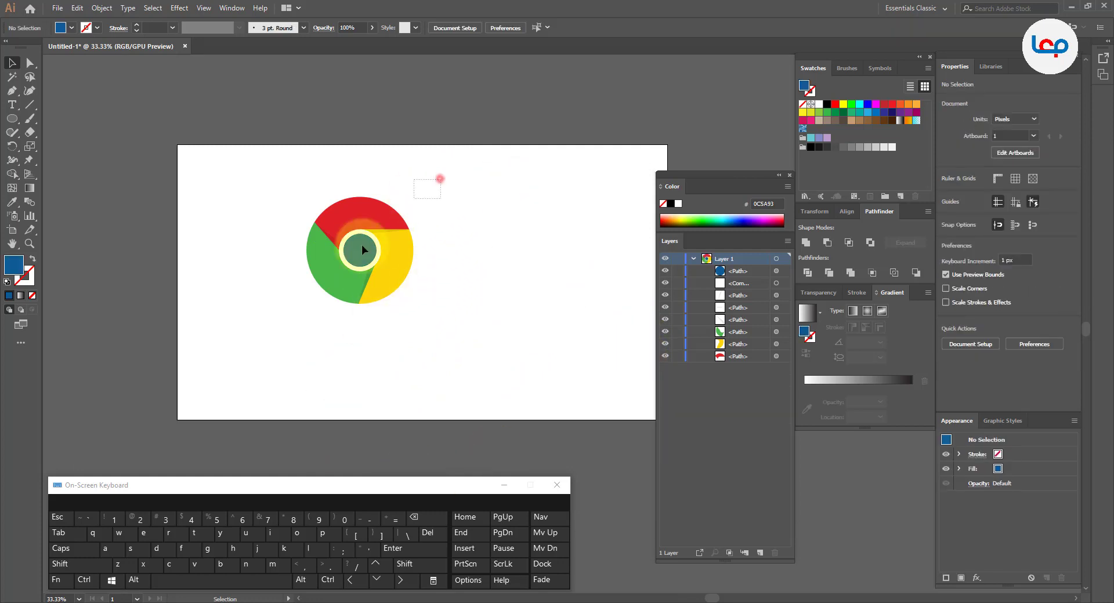
left_click_drag(440, 179, 416, 283)
scroll(416, 283, "up", 2)
left_click(485, 264)
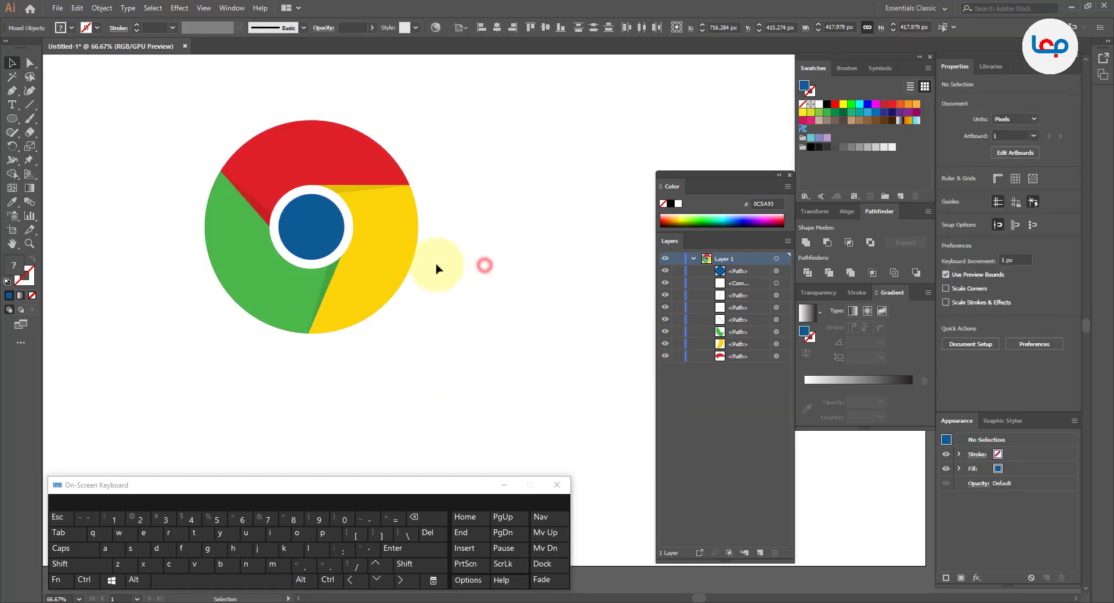
- Select all the logo artwork and use the Shape Builder to merge the yellow segment's shadow overlap into the central ring
scroll(298, 219, "up", 2)
left_click_drag(618, 105, 485, 189)
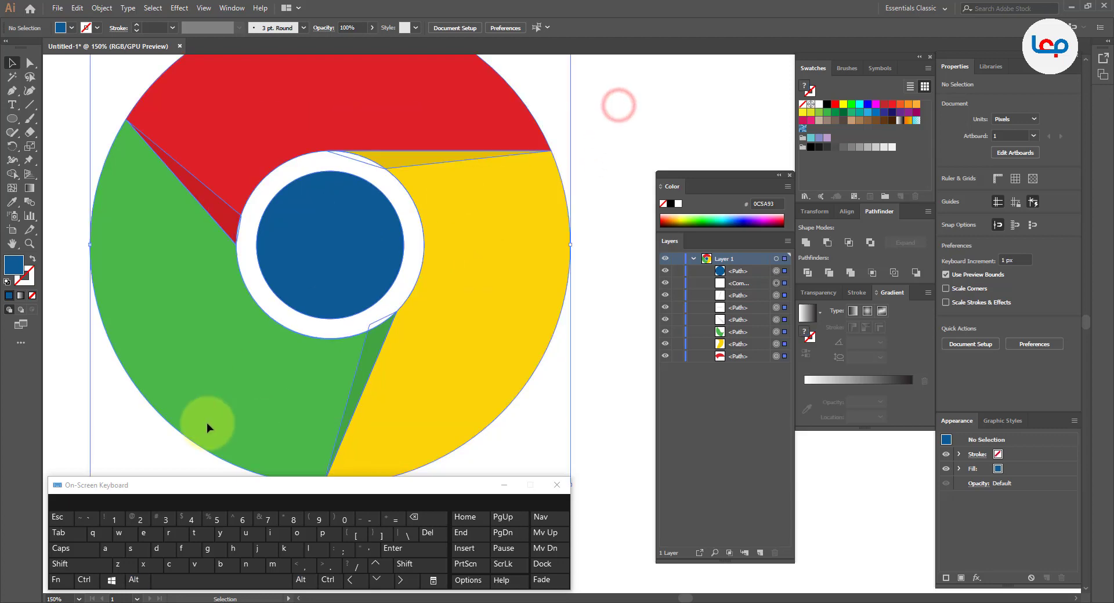
key("ctrl+a")
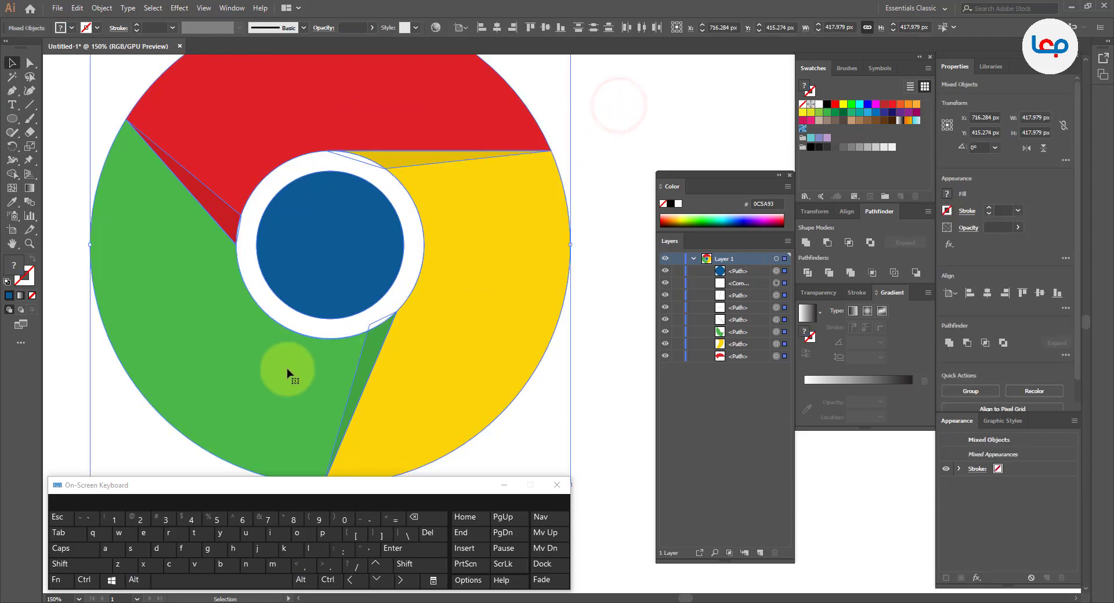
left_click(15, 176)
scroll(360, 173, "up", 3)
left_click(352, 168)
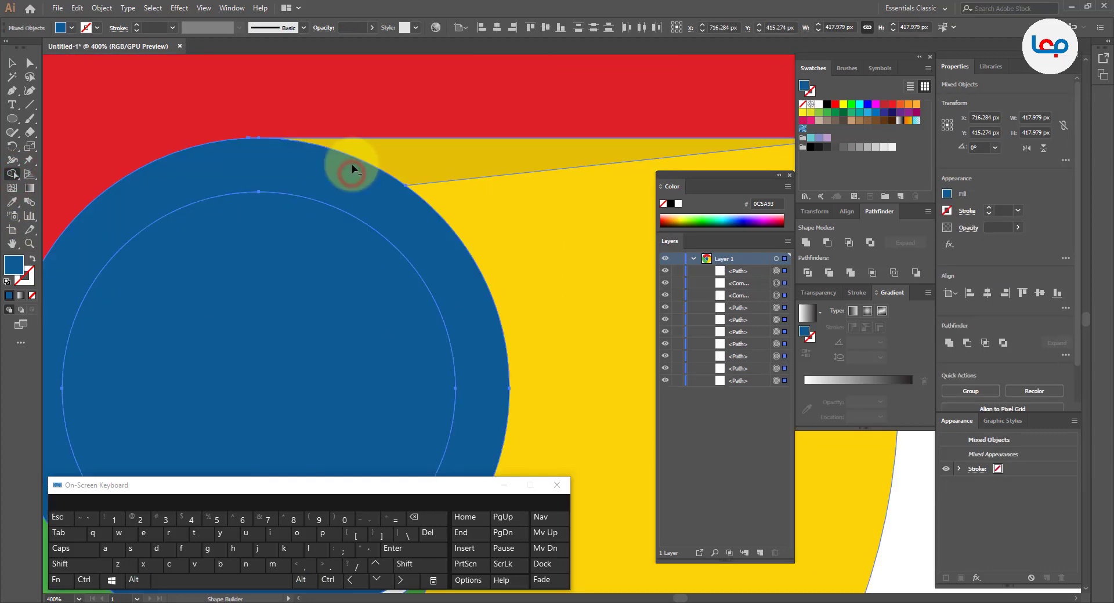
scroll(274, 246, "down", 4)
- Eliminate the sliver of the red segment's shadow that overlaps the central ring with the Shape Builder
scroll(192, 226, "up", 3)
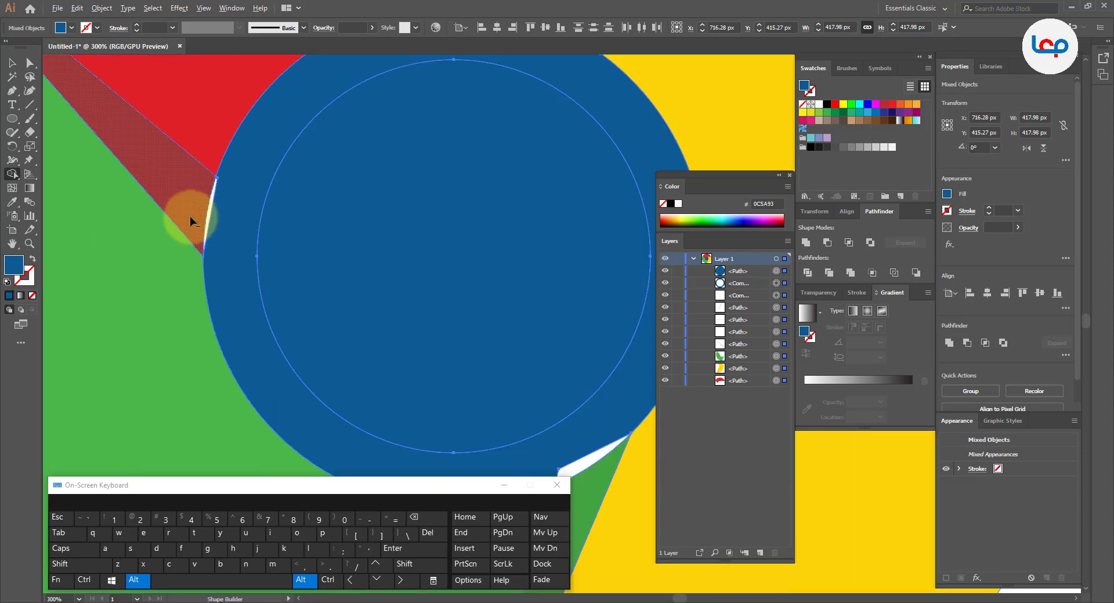
scroll(206, 214, "up", 2)
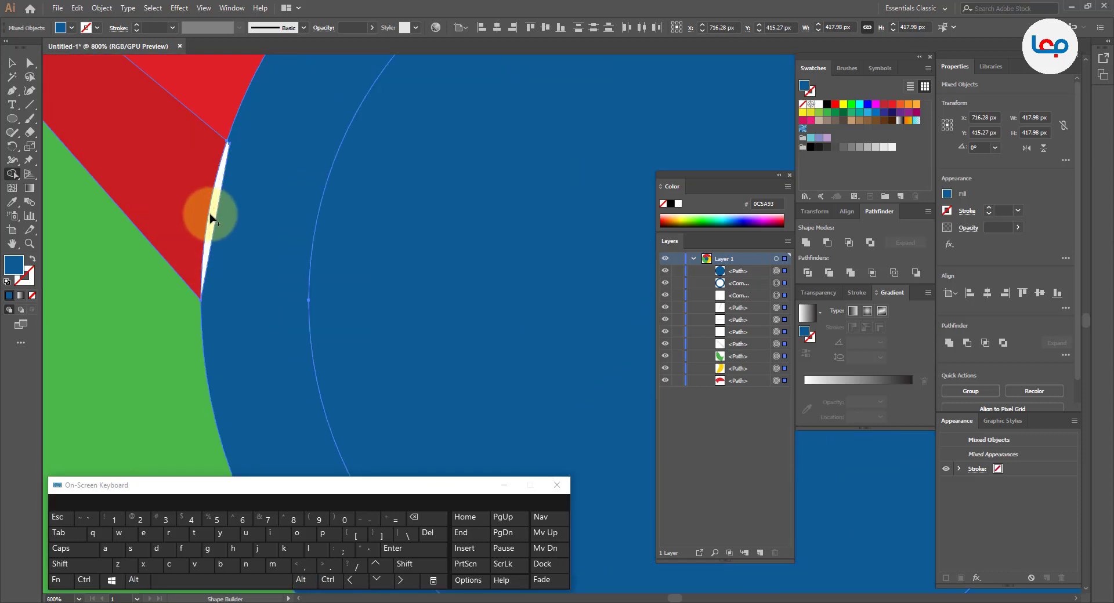
left_click(213, 217)
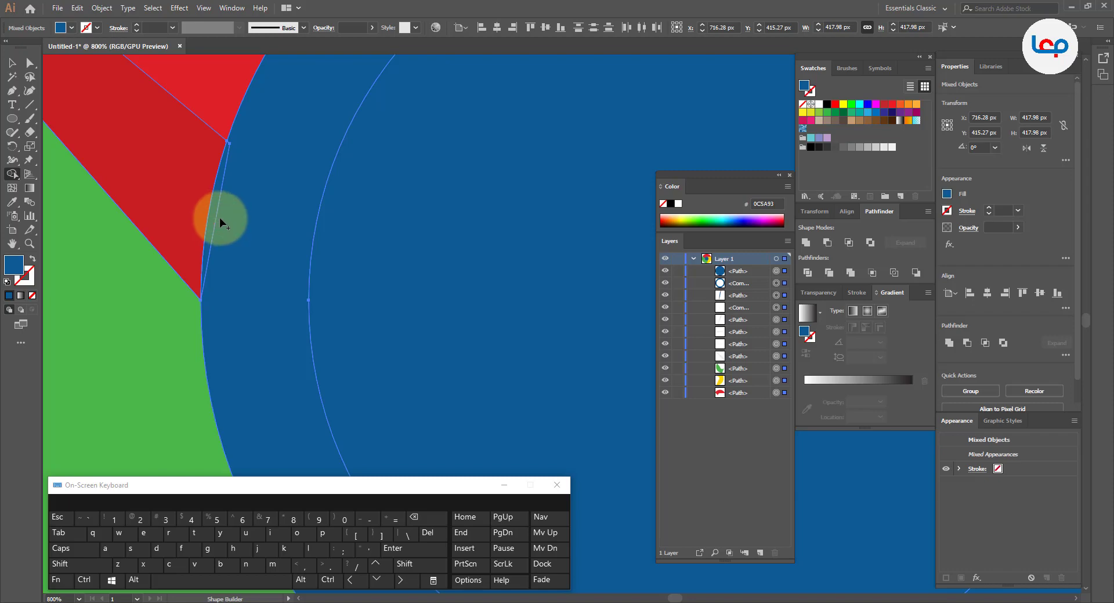
left_click(218, 220)
- Remove the sliver of the green segment's shadow that overlaps the central ring with the Shape Builder, and deselect the artwork
scroll(220, 222, "down", 4)
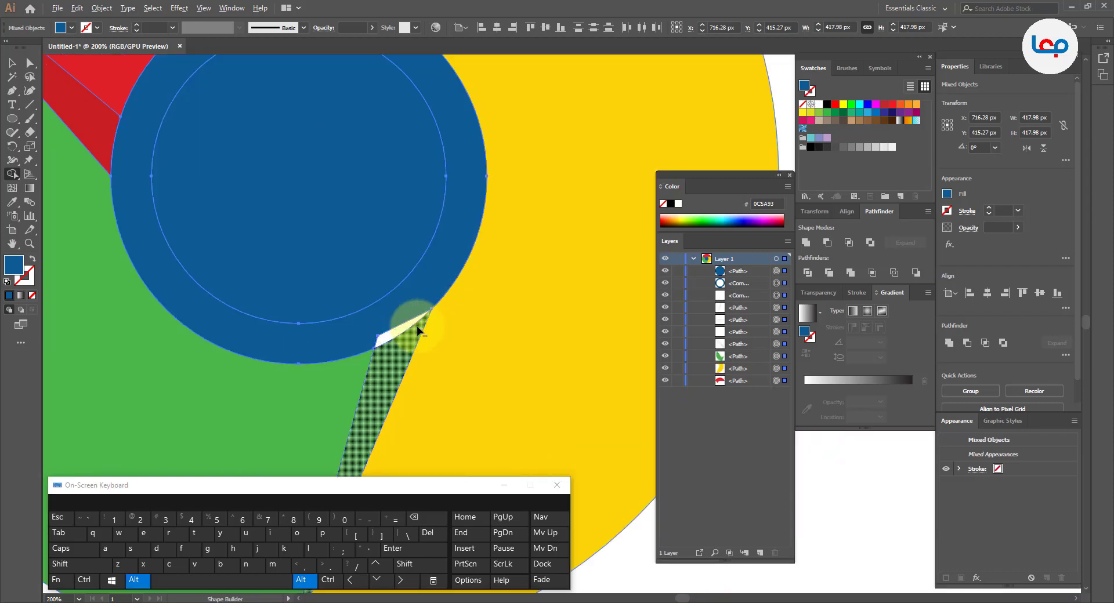
left_click(398, 328, "alt")
scroll(450, 316, "down", 1)
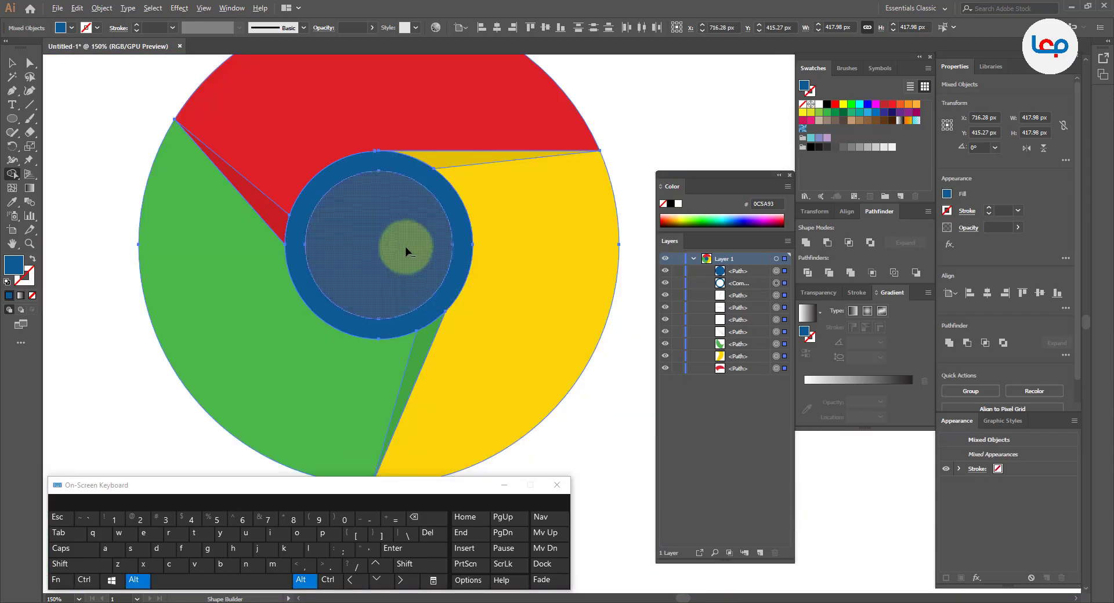
left_click(341, 249, "alt")
left_click(12, 62)
left_click(67, 174)
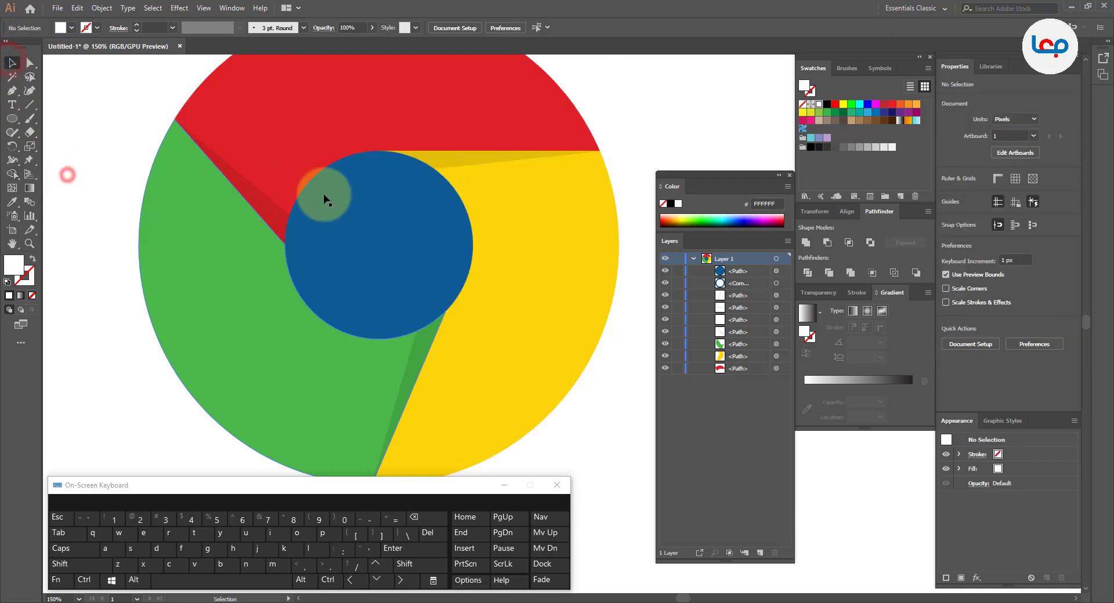
- Fill the ring around the blue centre circle with the white swatch
left_click(325, 186)
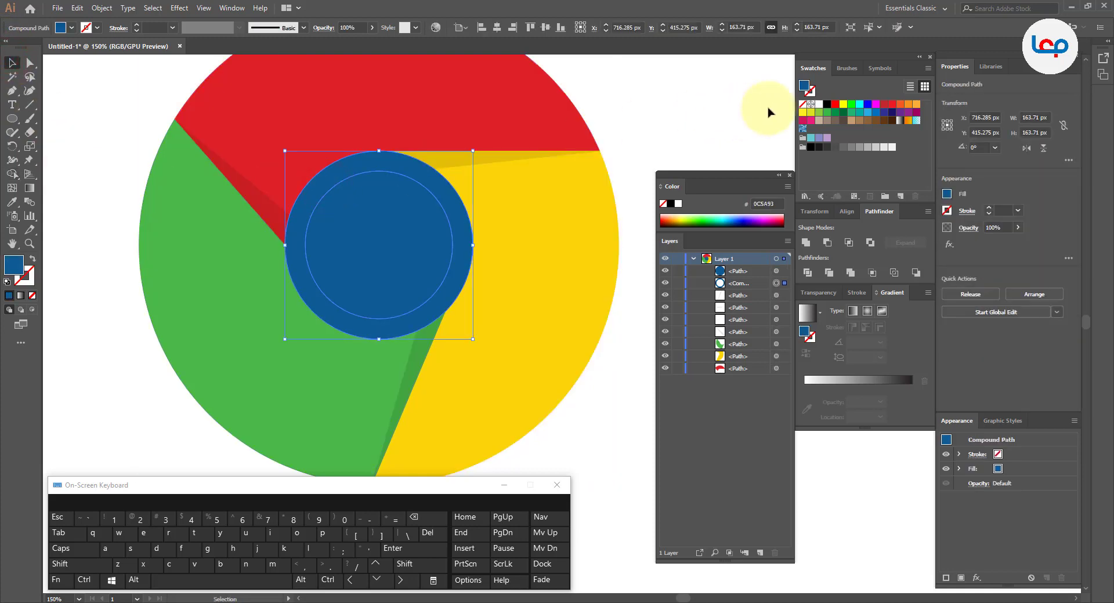
right_click(457, 202)
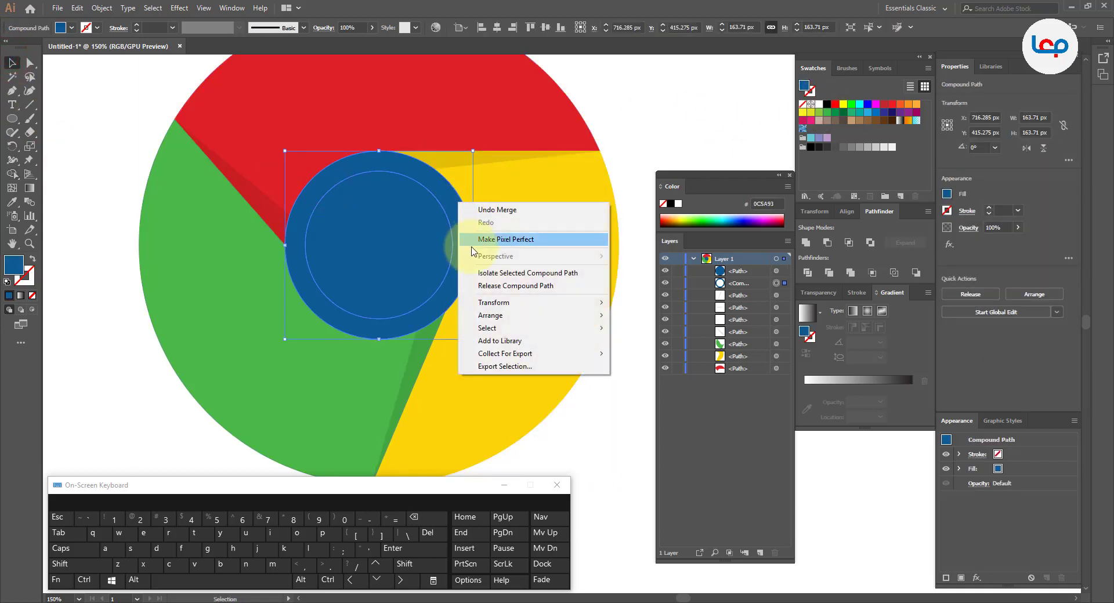
left_click(393, 256)
left_click(447, 219)
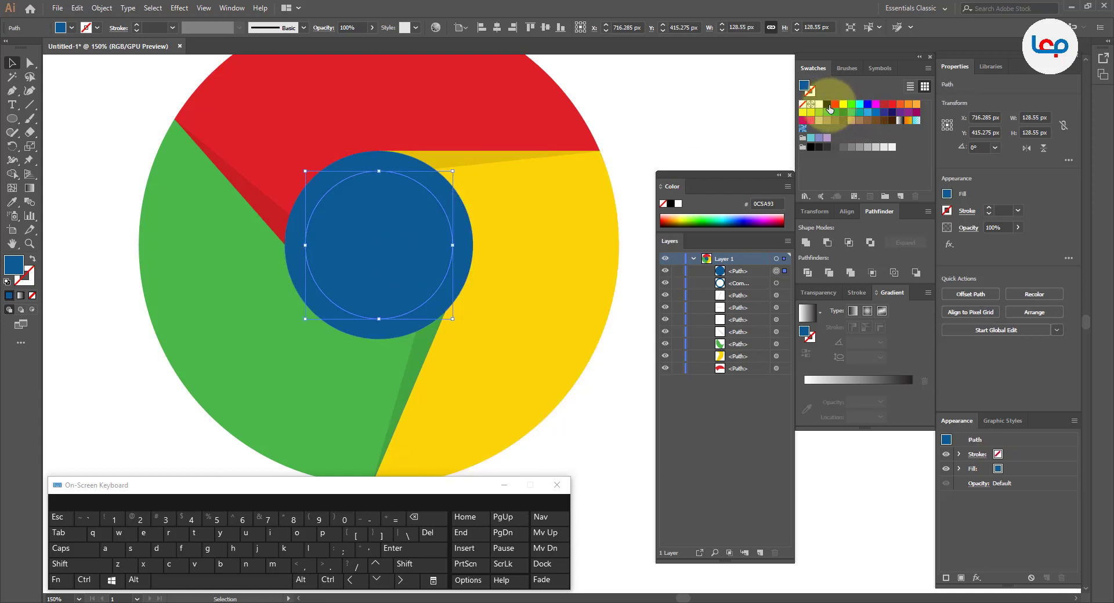
left_click(460, 232)
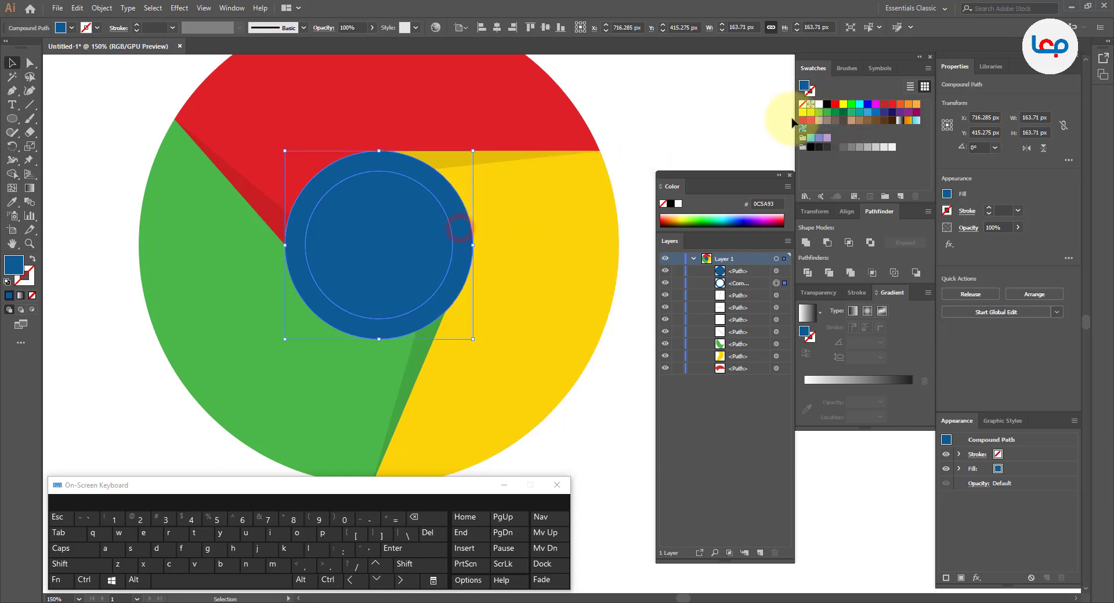
left_click(818, 104)
left_click(625, 135)
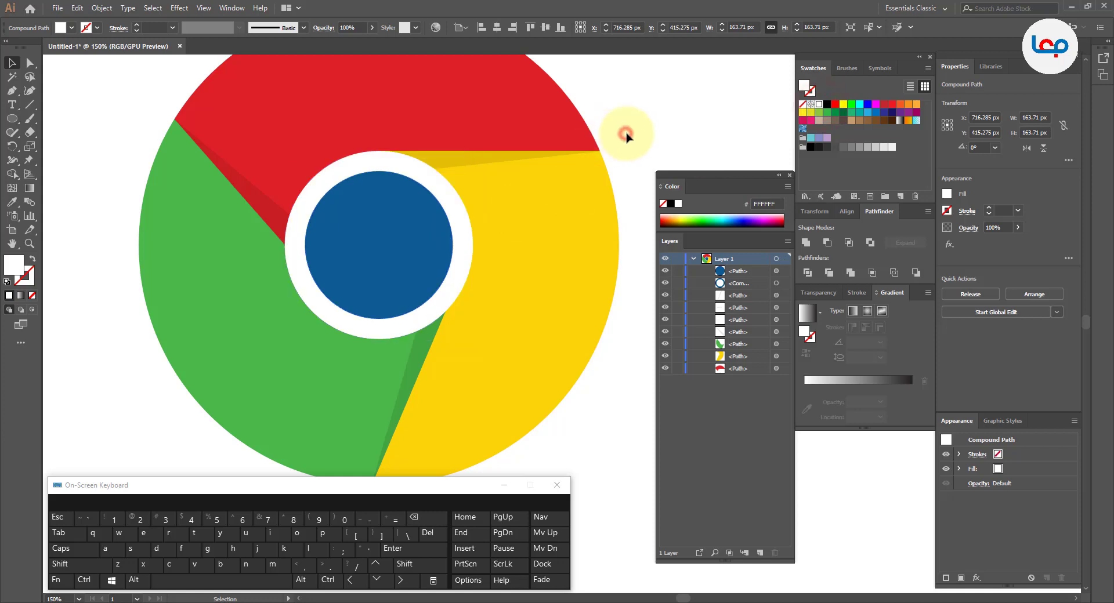
scroll(378, 168, "down", 3)
left_click_drag(282, 112, 466, 274)
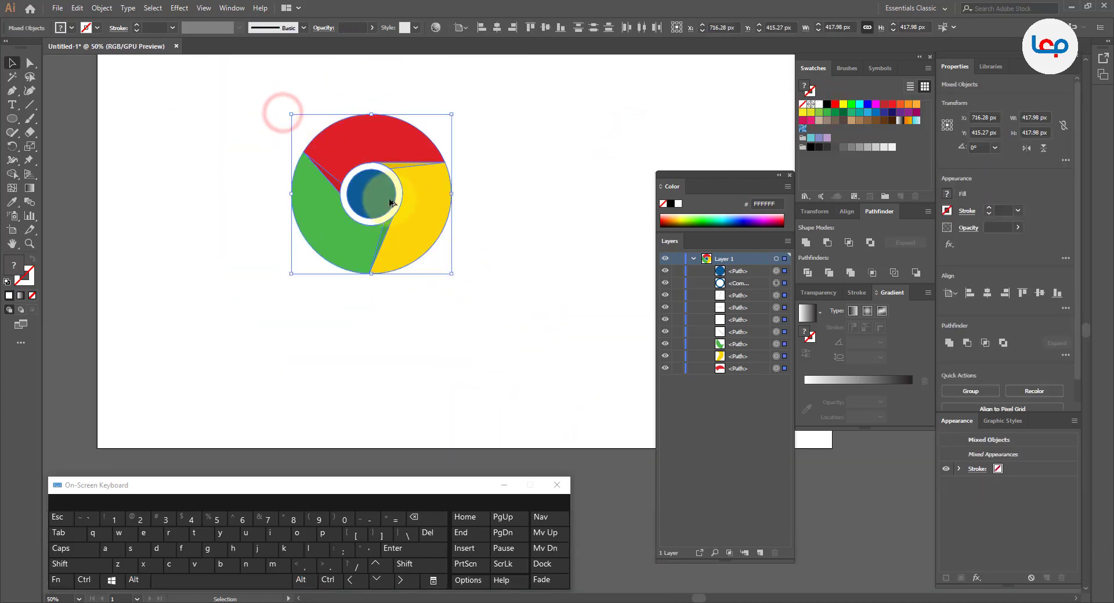
scroll(388, 196, "up", 2)
left_click(391, 379)
- Close the floating Color and Layers panel group and minimise the on-screen keyboard to clear the workspace around the logo
scroll(355, 316, "down", 2)
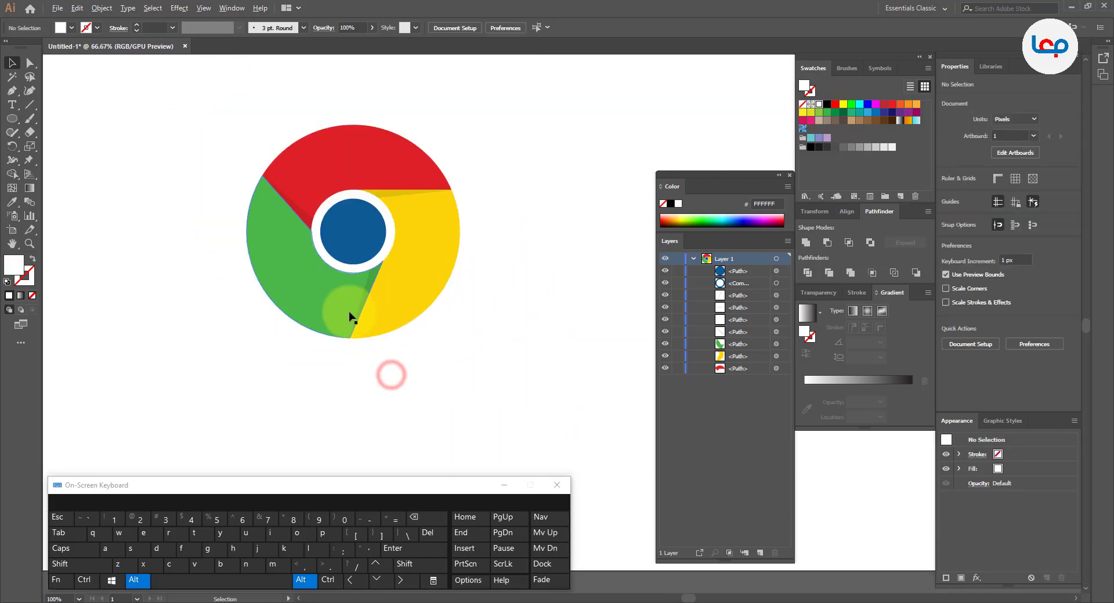
left_click(789, 176)
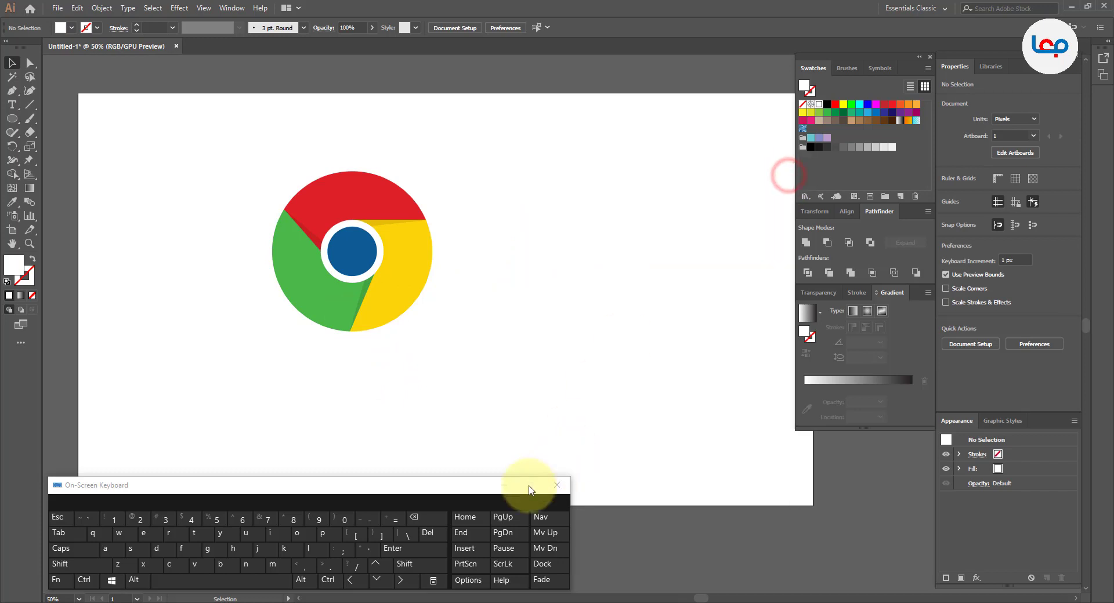
left_click(504, 485)
- Set the opacity of the shadow triangle on the red segment to 5% and deselect it
scroll(328, 206, "up", 3)
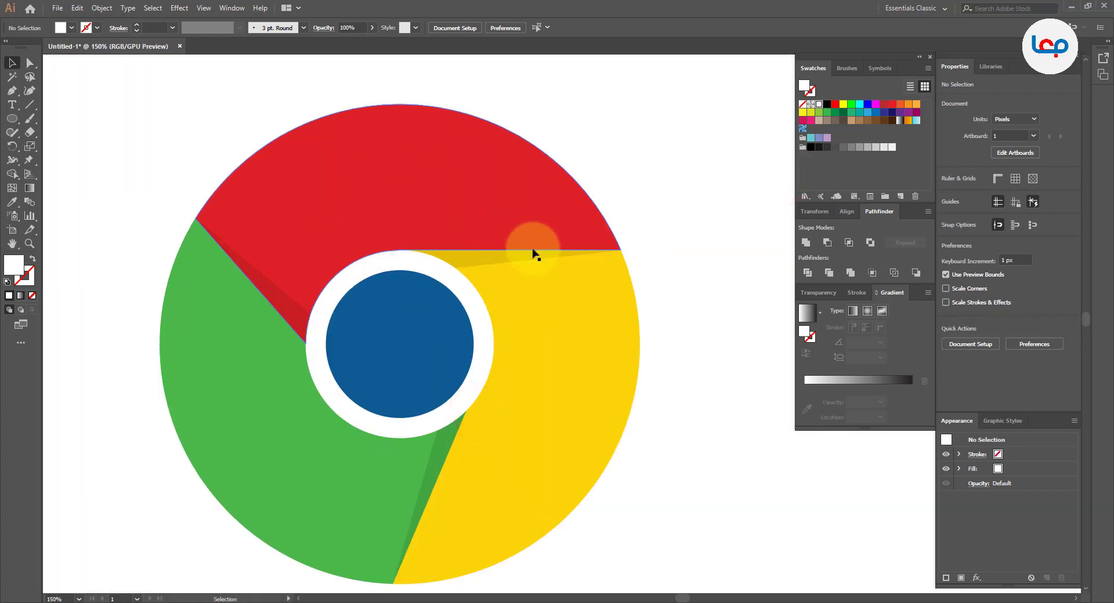
left_click_drag(515, 356, 512, 331)
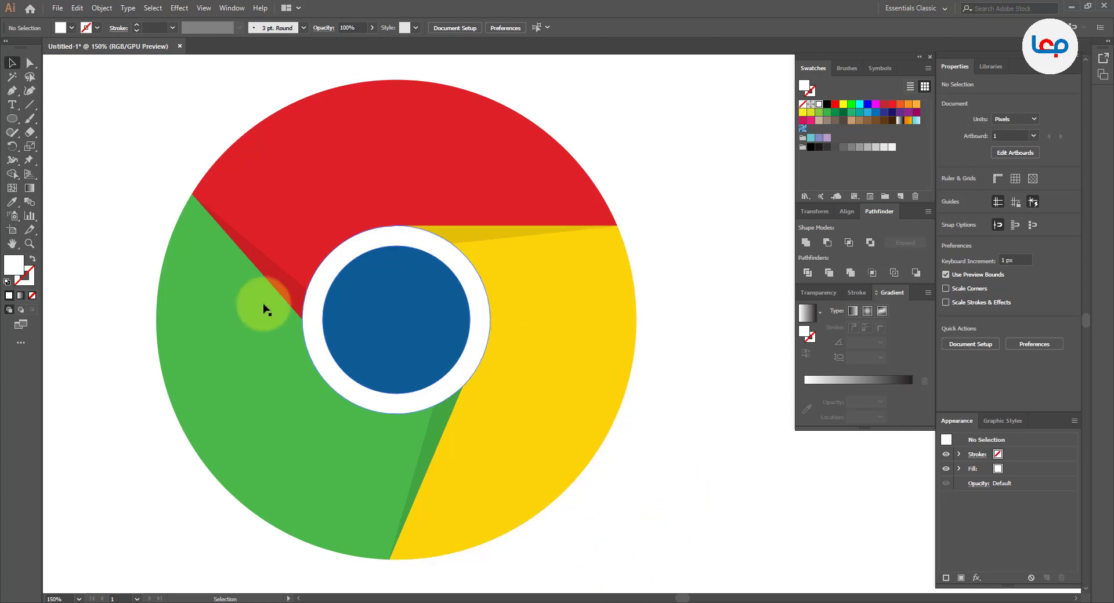
left_click(281, 281)
left_click(342, 27)
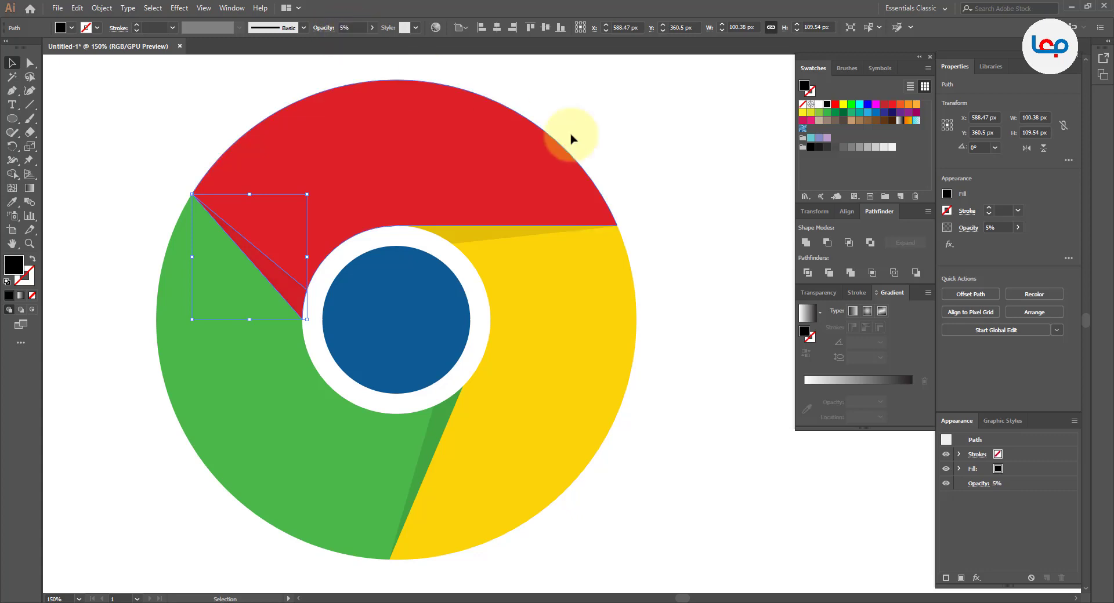
left_click(668, 137)
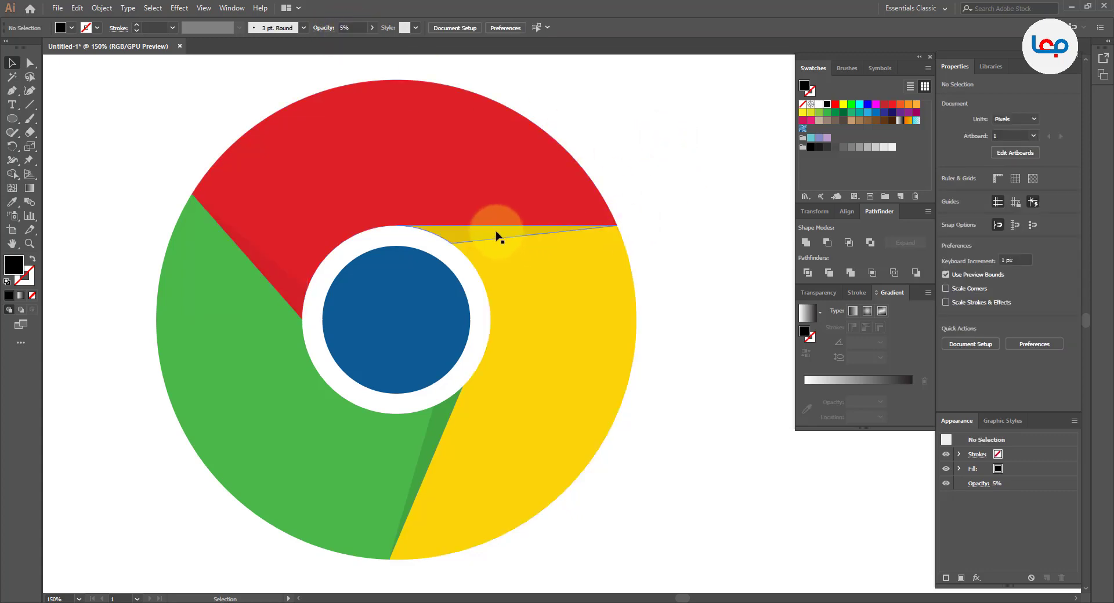
- Set the opacity of the shadow triangles on the yellow and green segments to 5% each, and deselect the artwork
left_click(494, 233)
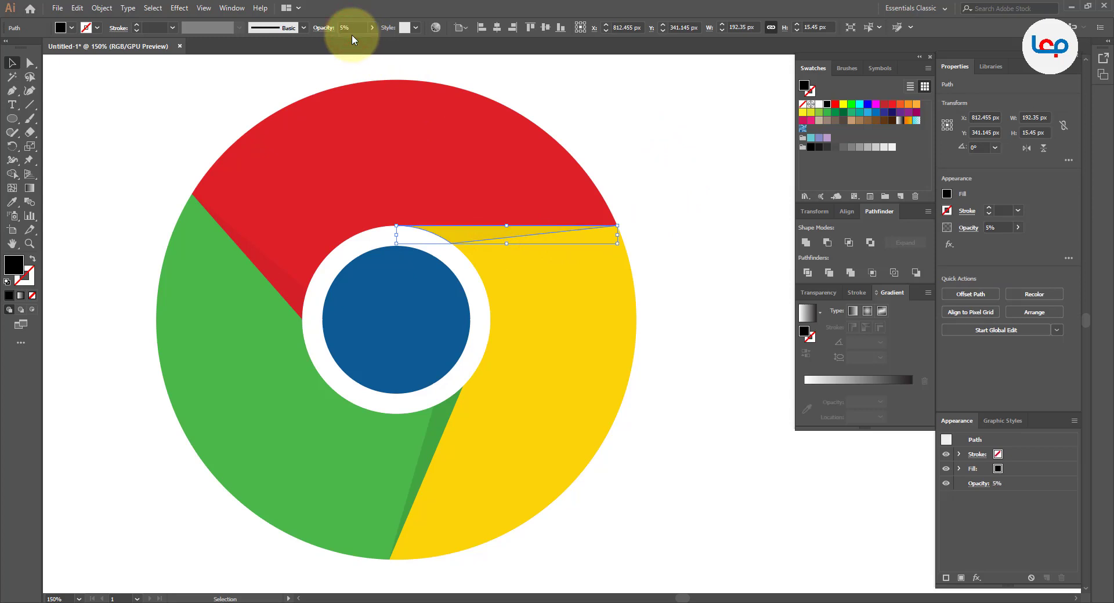
left_click(672, 197)
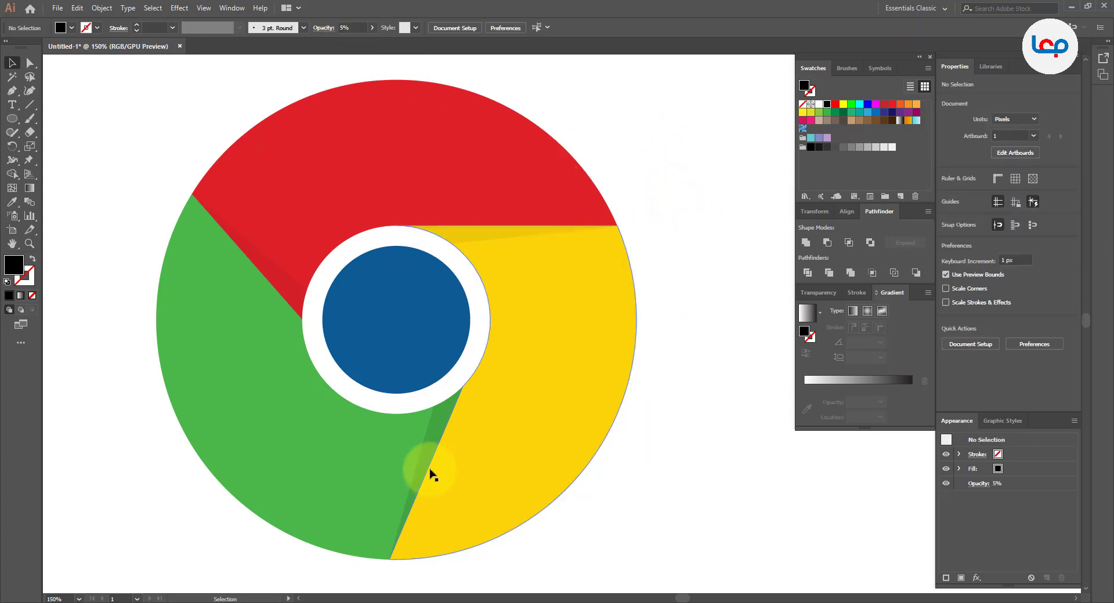
left_click(429, 464)
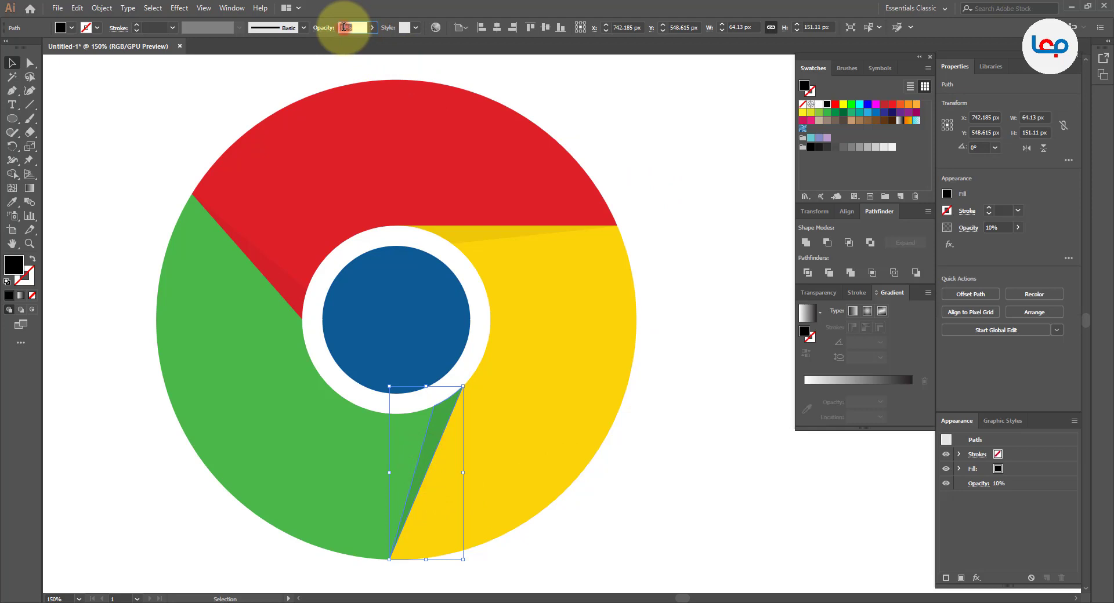
left_click(345, 27)
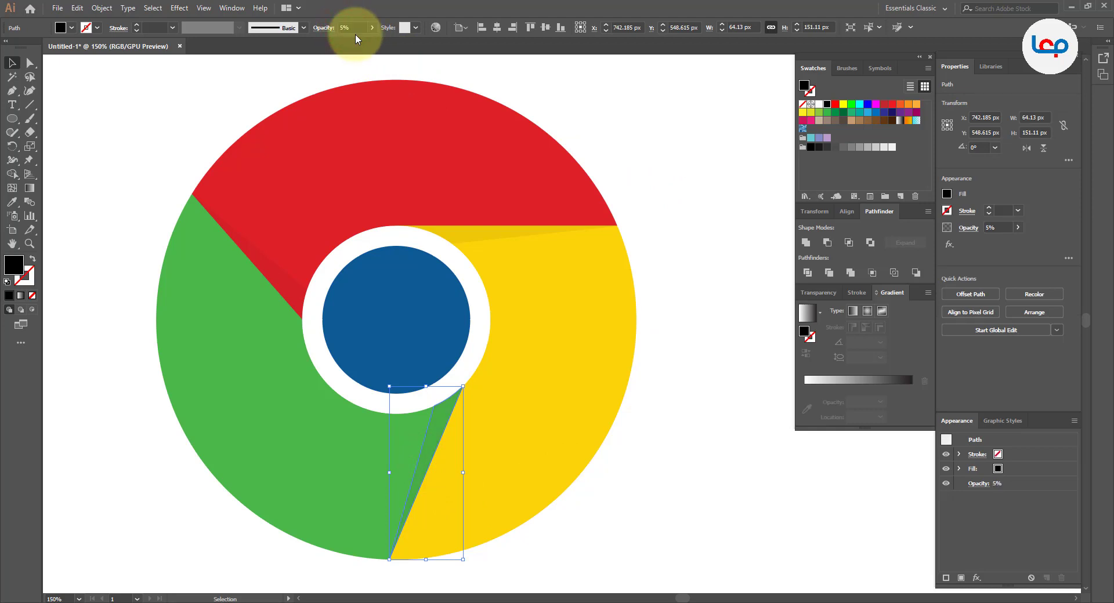
left_click(729, 177)
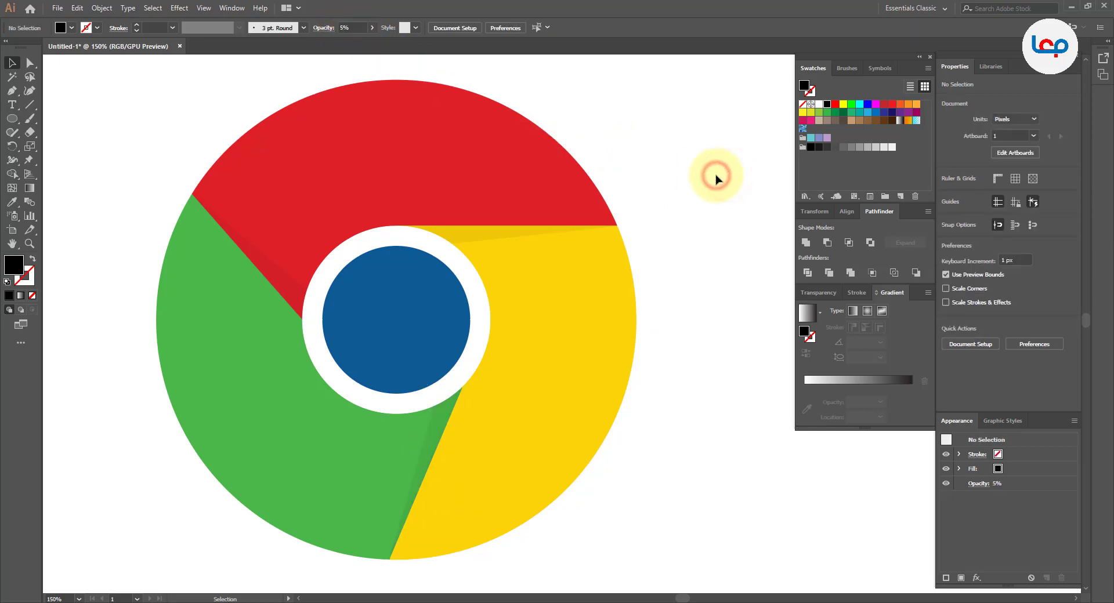